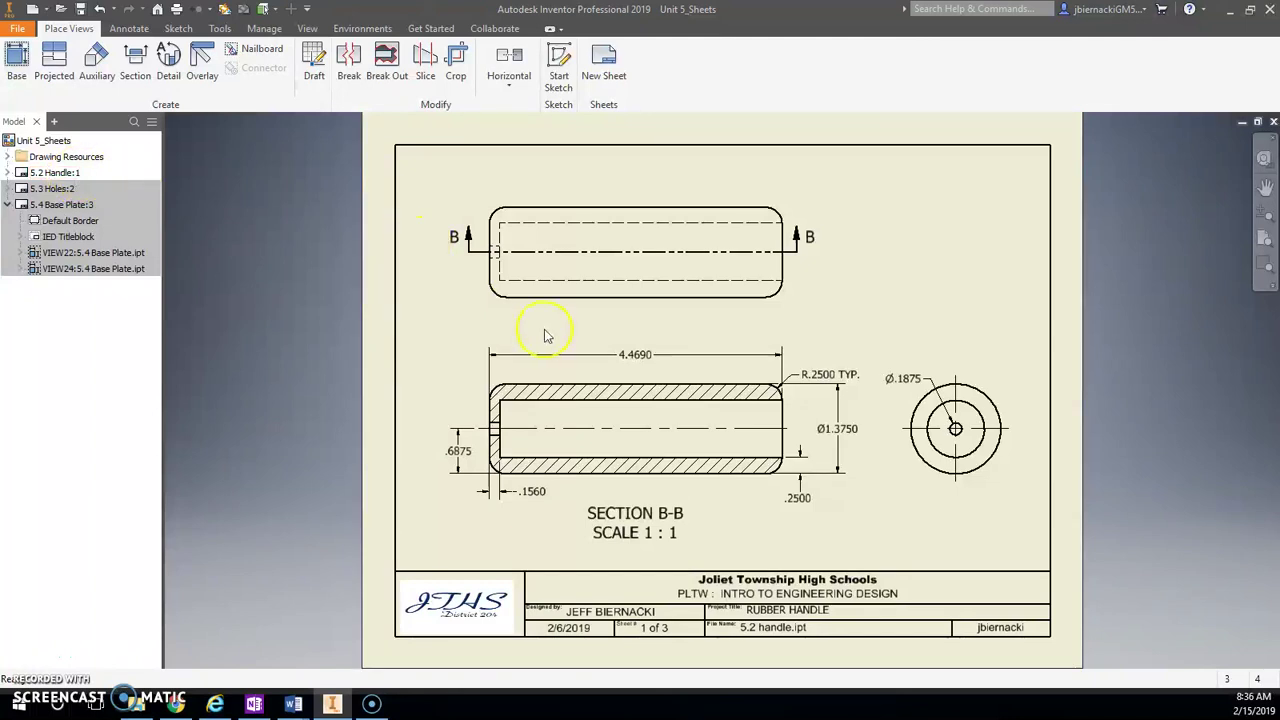
Step: Review the Holes and Base Plate sheets, drag Base Plate's TOP VIEW label below its view, return to 5.2 Handle
left_click(136, 703)
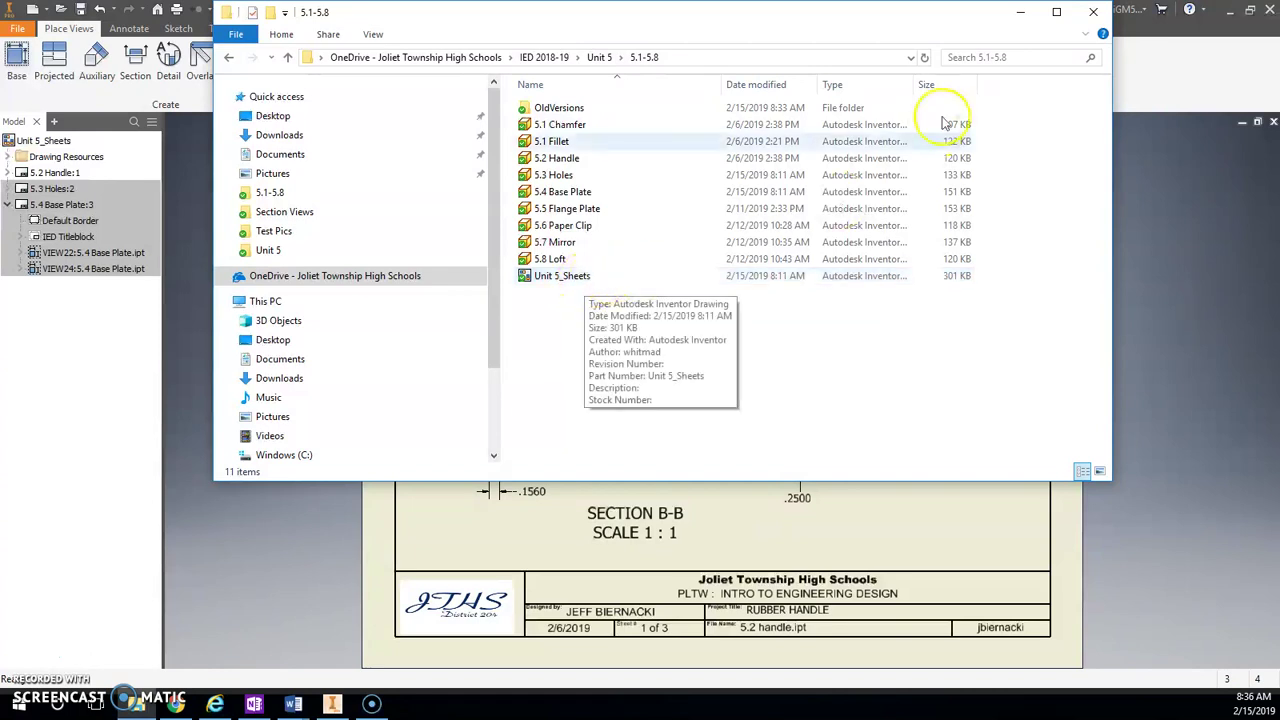
left_click(1021, 12)
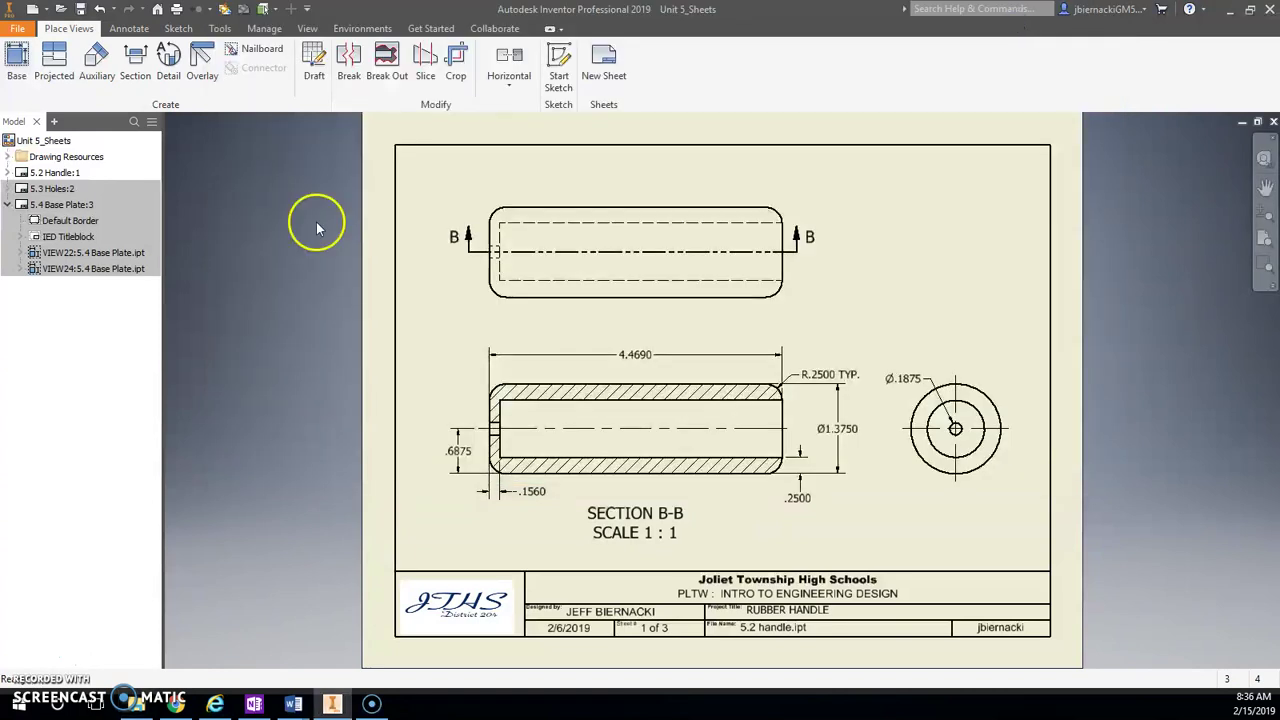
double_click(55, 188)
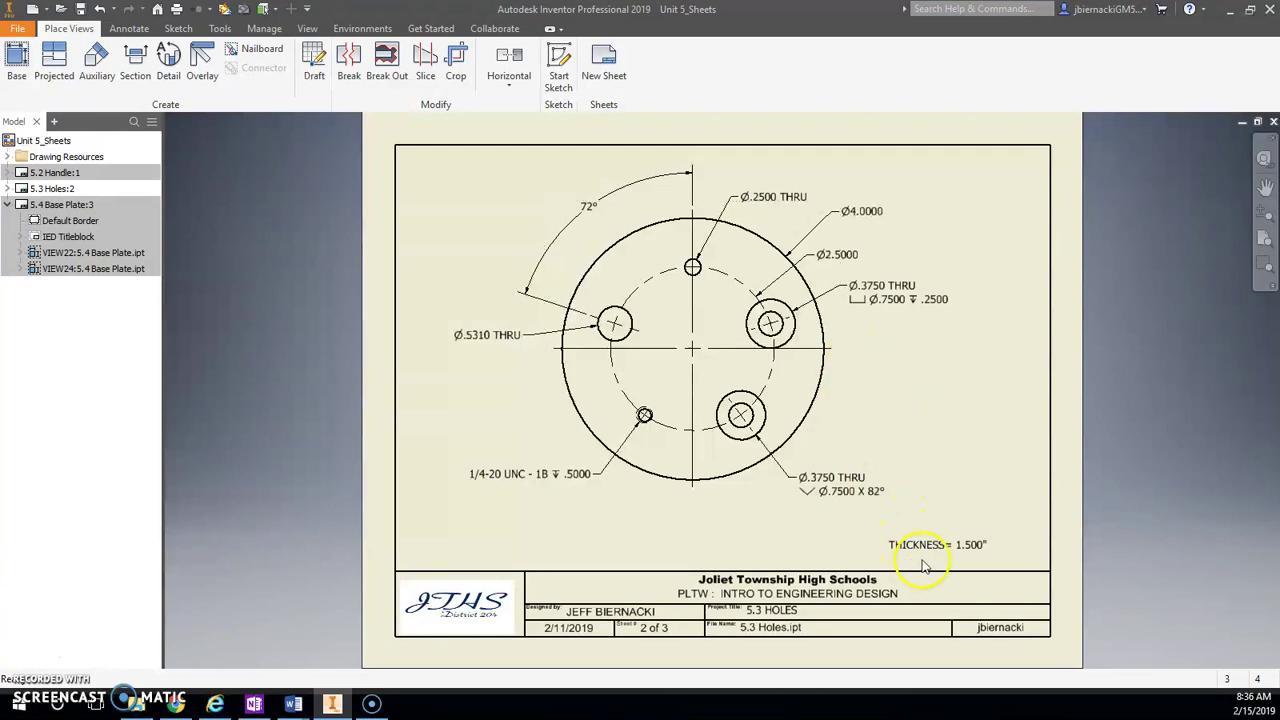
left_click(63, 205)
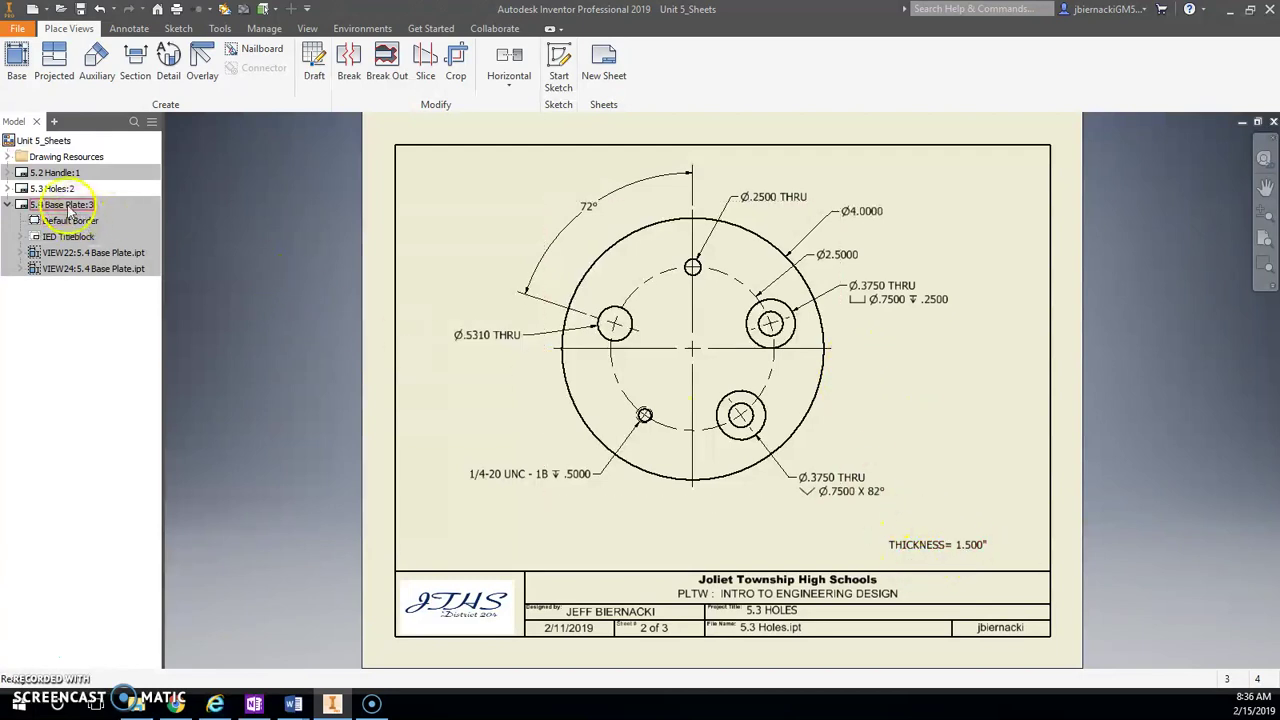
left_click(67, 206)
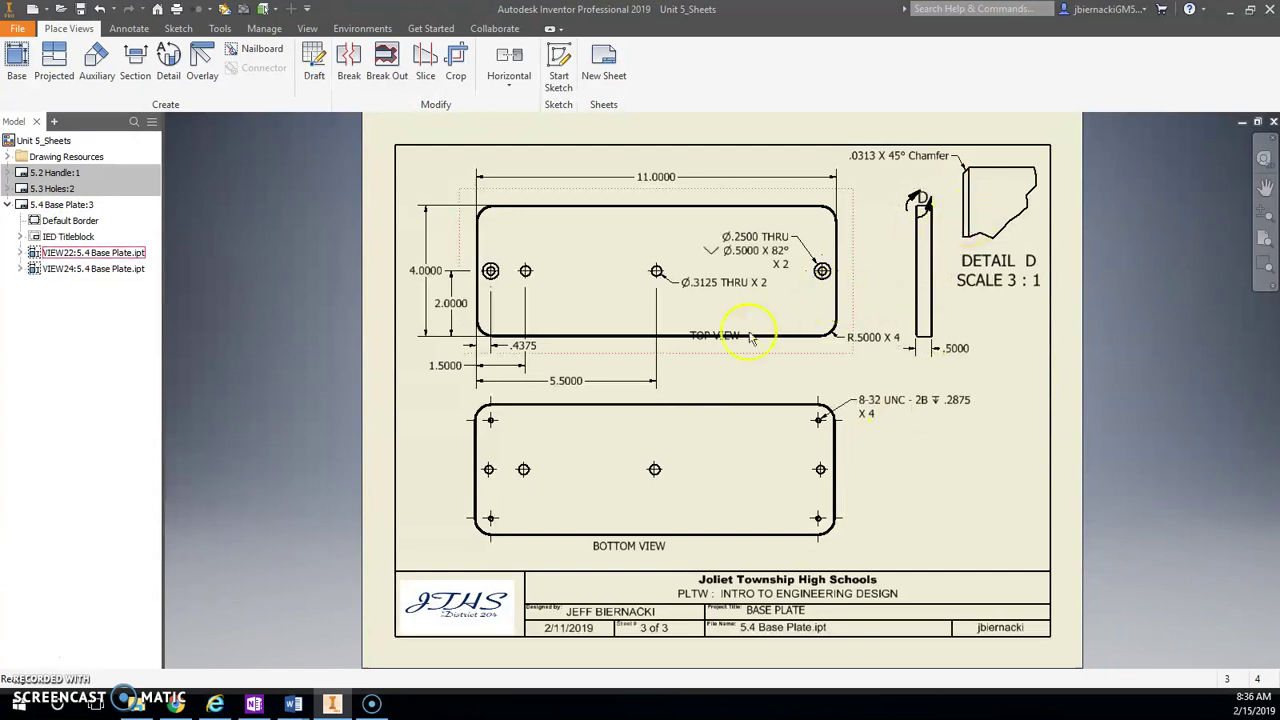
left_click_drag(716, 335, 714, 356)
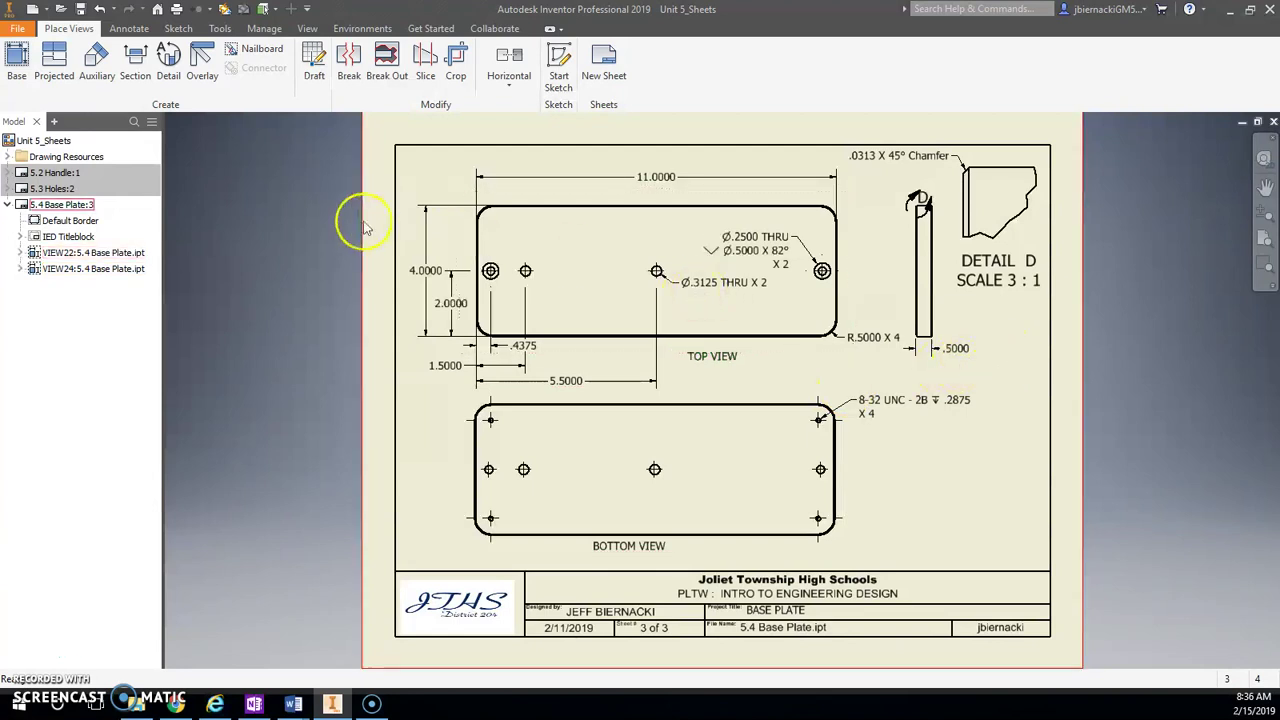
double_click(42, 175)
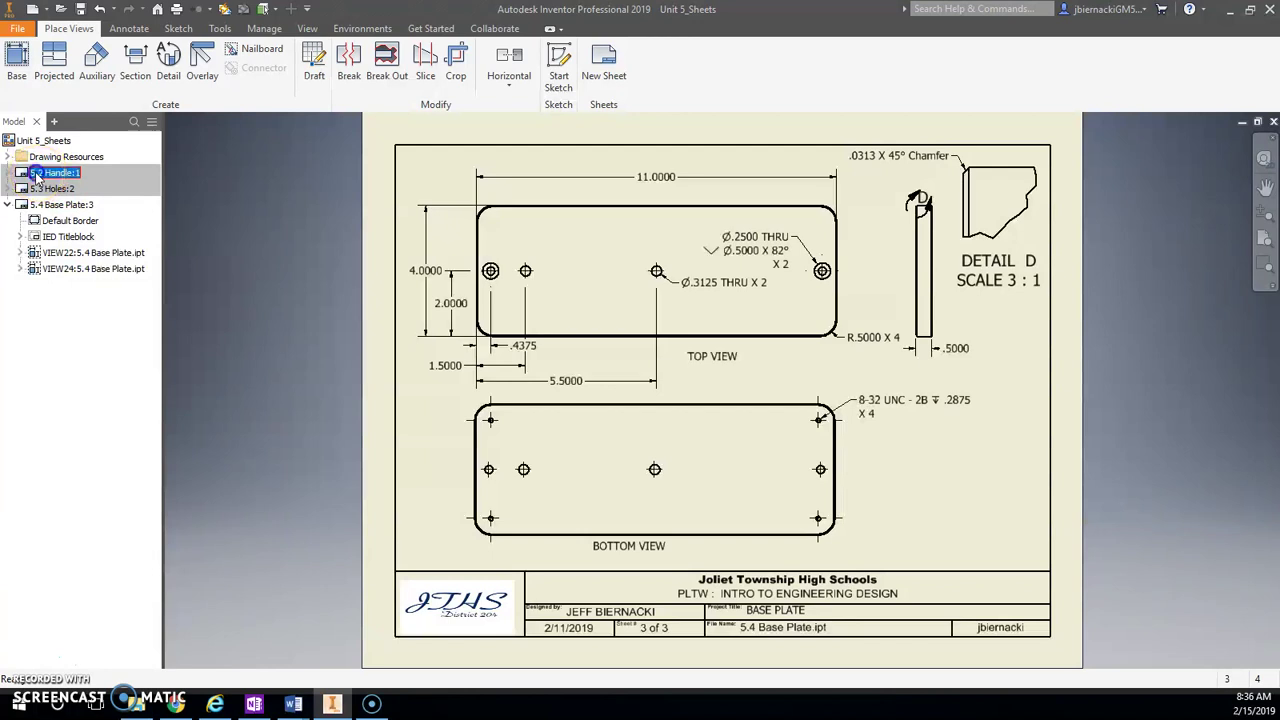
Step: Add a new sheet and enter the designer's name in the title block's name prompt
left_click(596, 77)
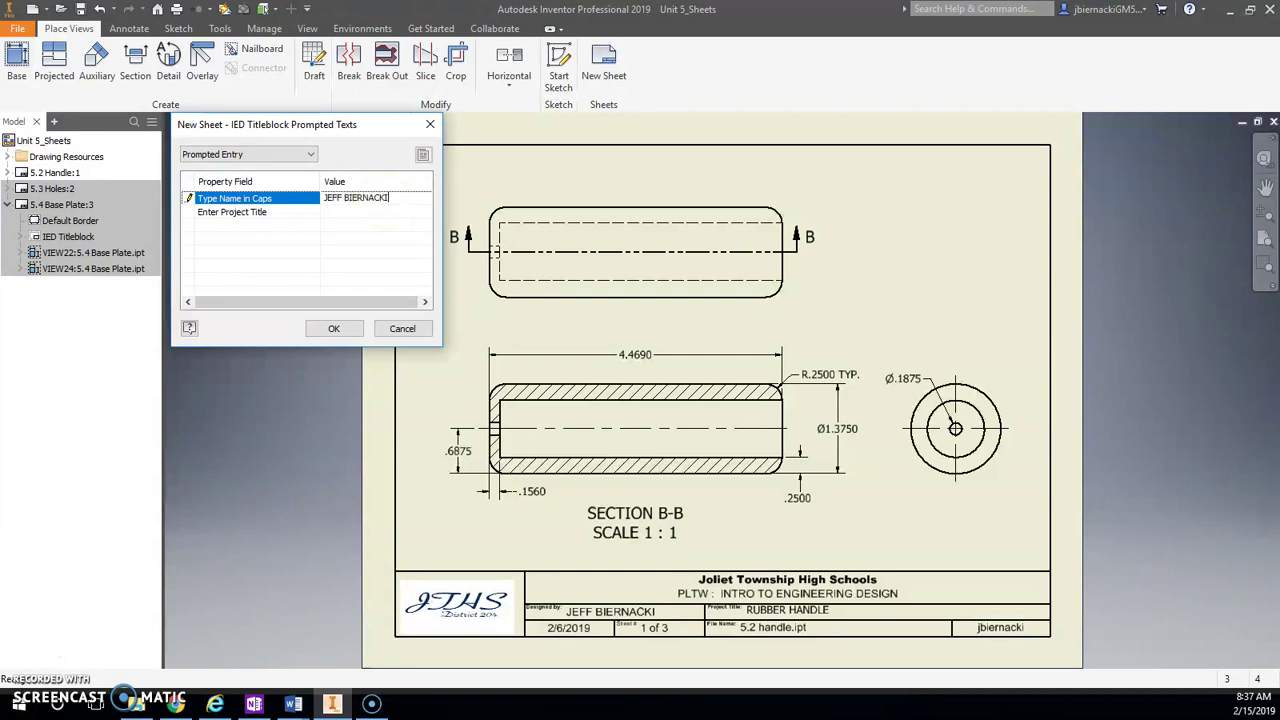
left_click(387, 220)
left_click(380, 212)
left_click(334, 329)
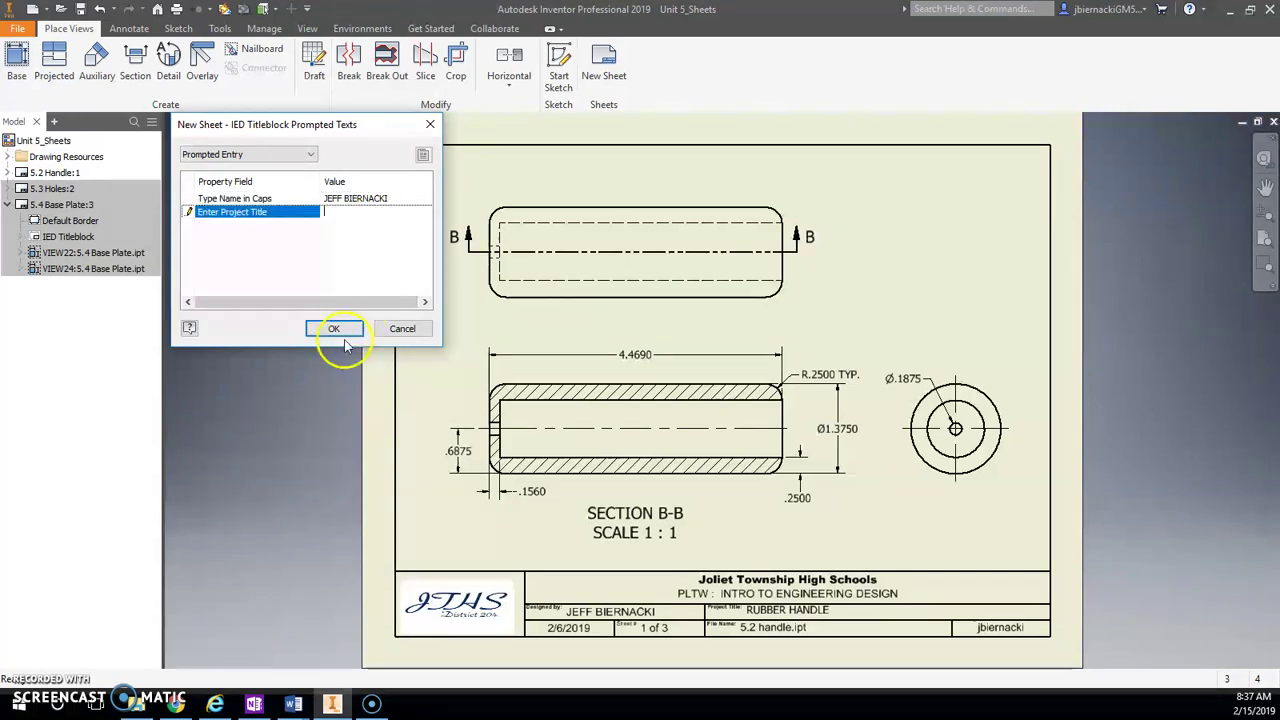
Step: Create the new sheet, move it to the top of the browser, and rename it Title page
left_click(336, 329)
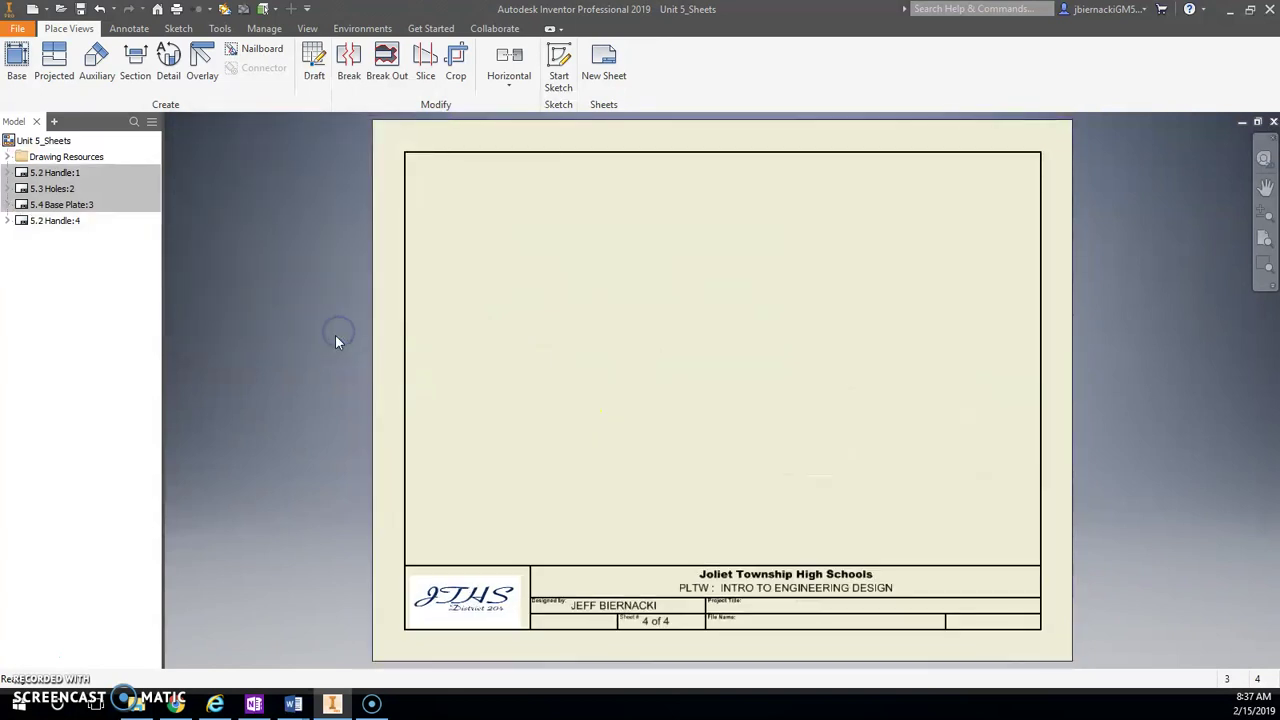
left_click_drag(58, 224, 50, 172)
left_click(48, 173)
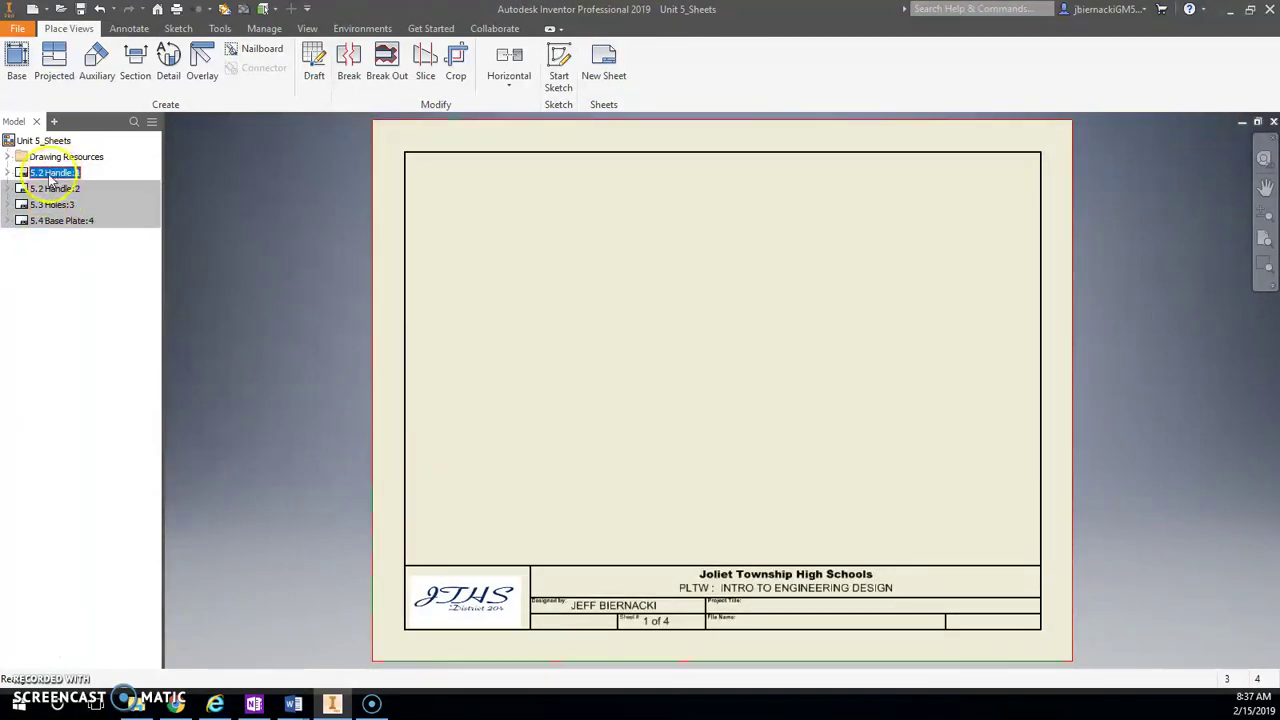
type("TITL")
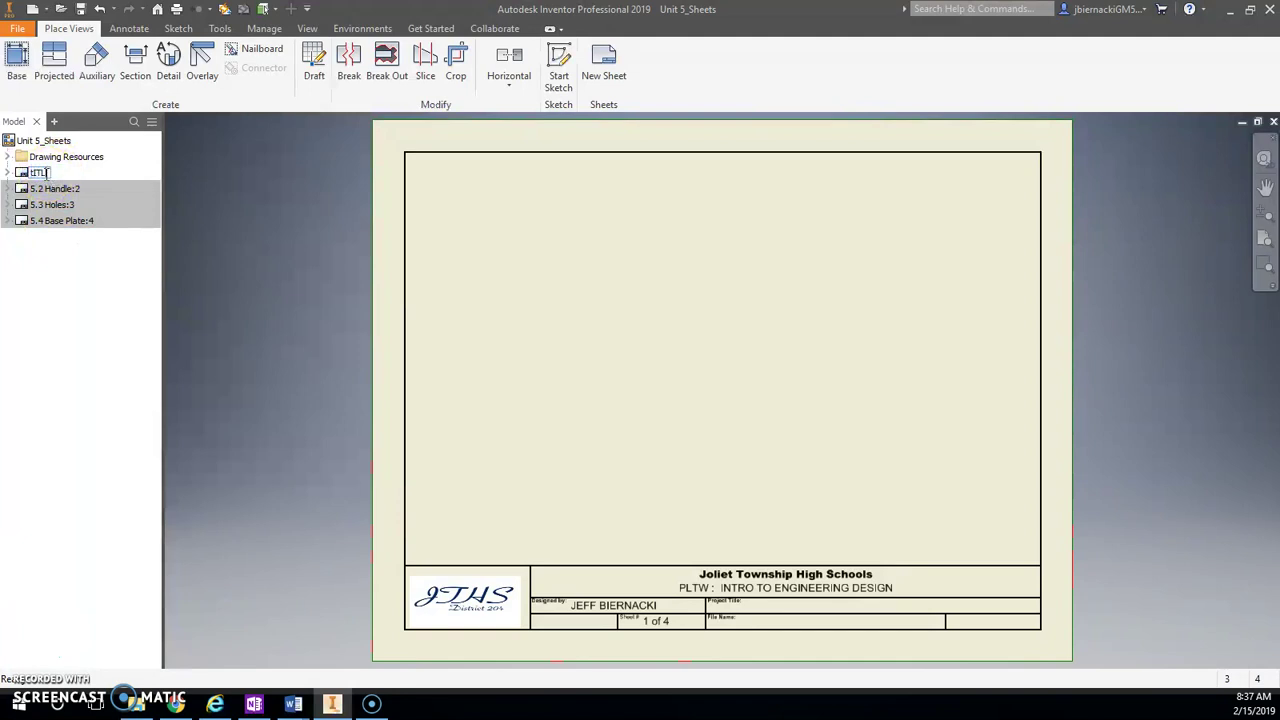
key("BackSpace")
key("Return")
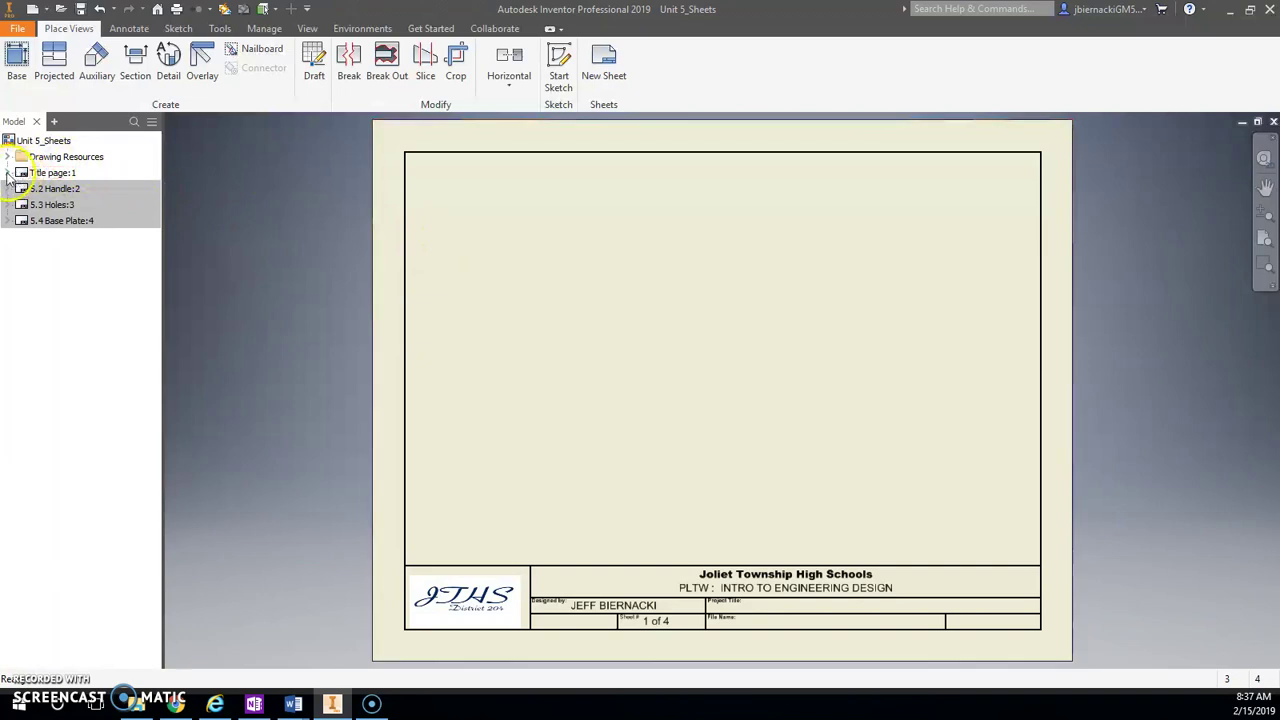
Step: Delete the IED Titleblock from the Title page, leaving only the border
left_click(8, 172)
left_click(22, 205)
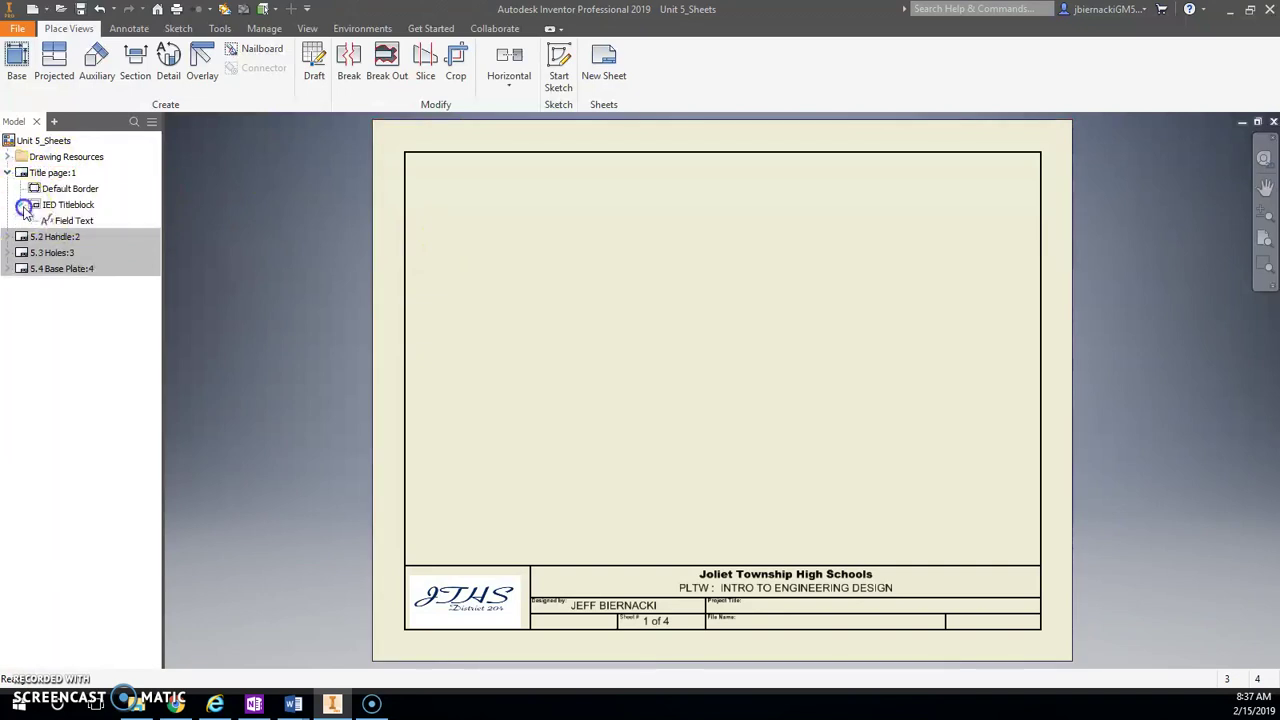
left_click(72, 220)
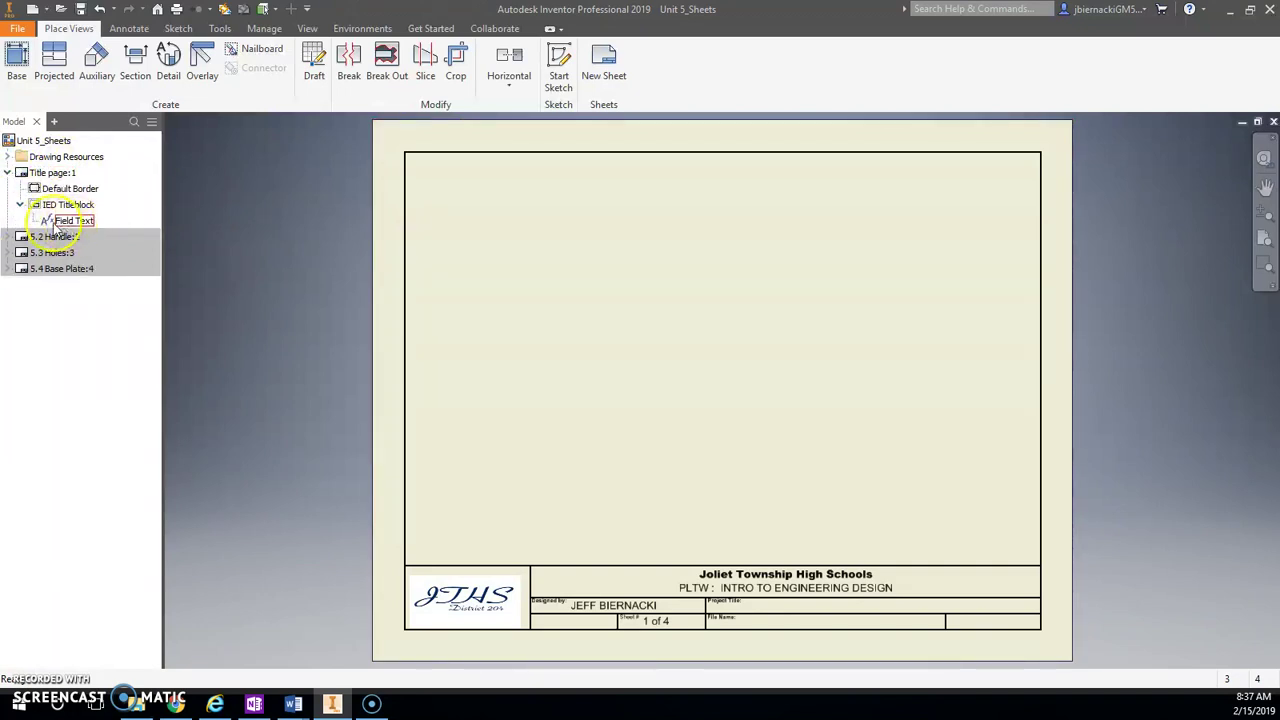
left_click(52, 205)
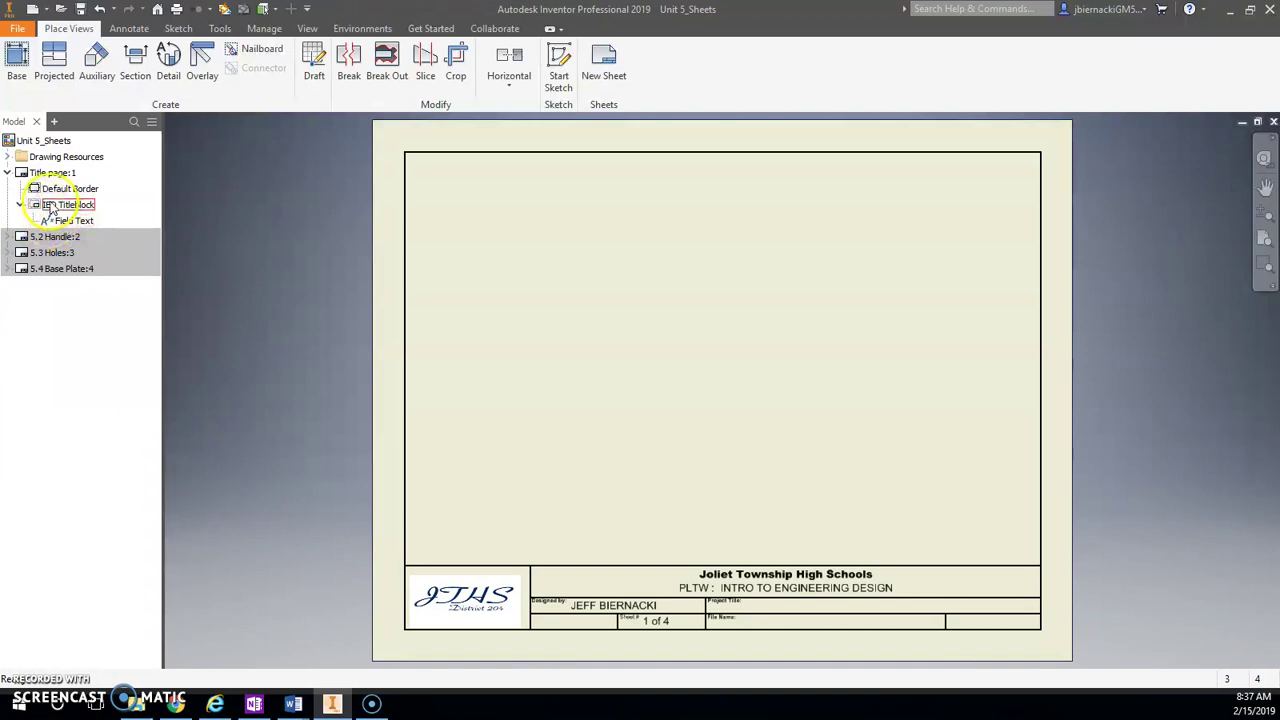
right_click(52, 205)
left_click(70, 225)
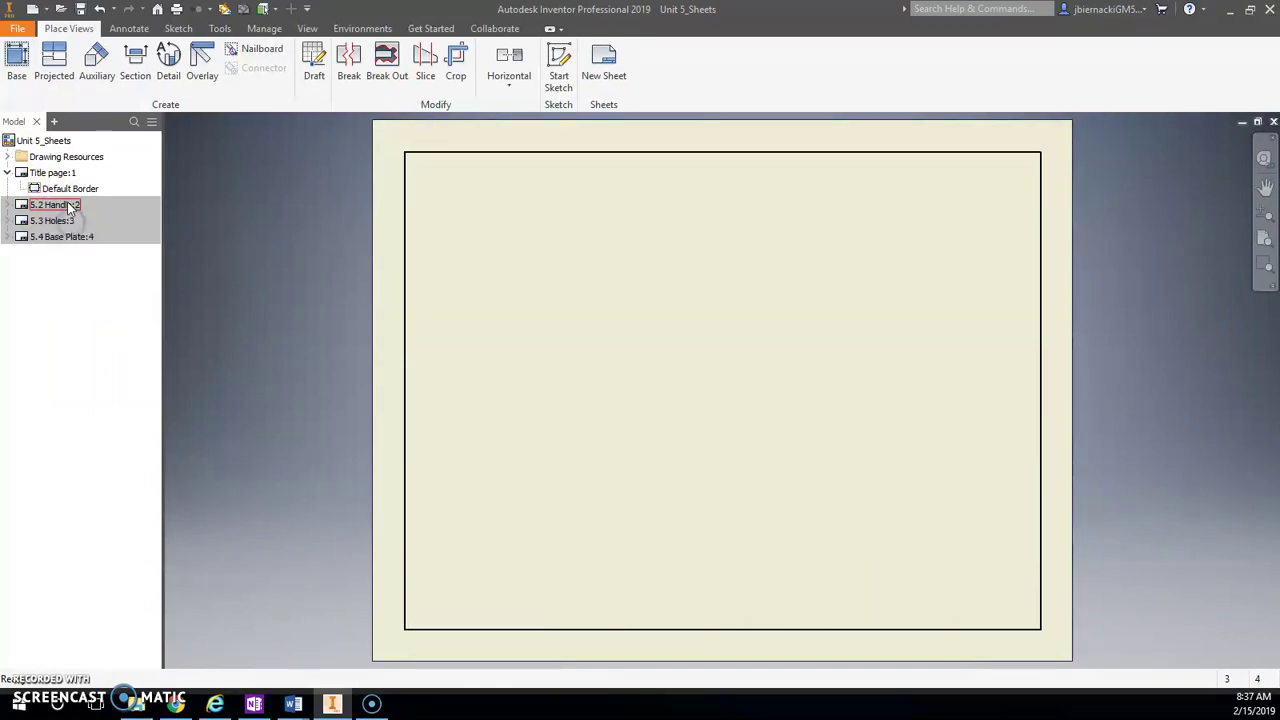
left_click(99, 8)
left_click(68, 190)
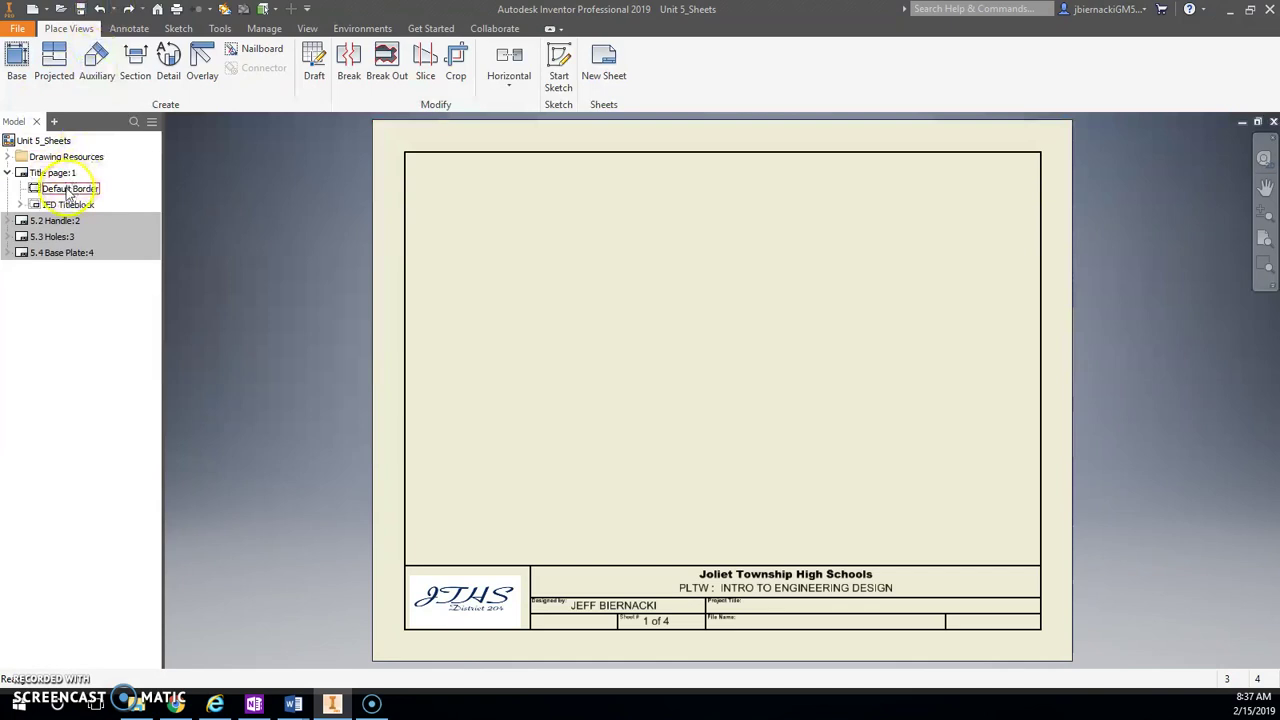
right_click(52, 205)
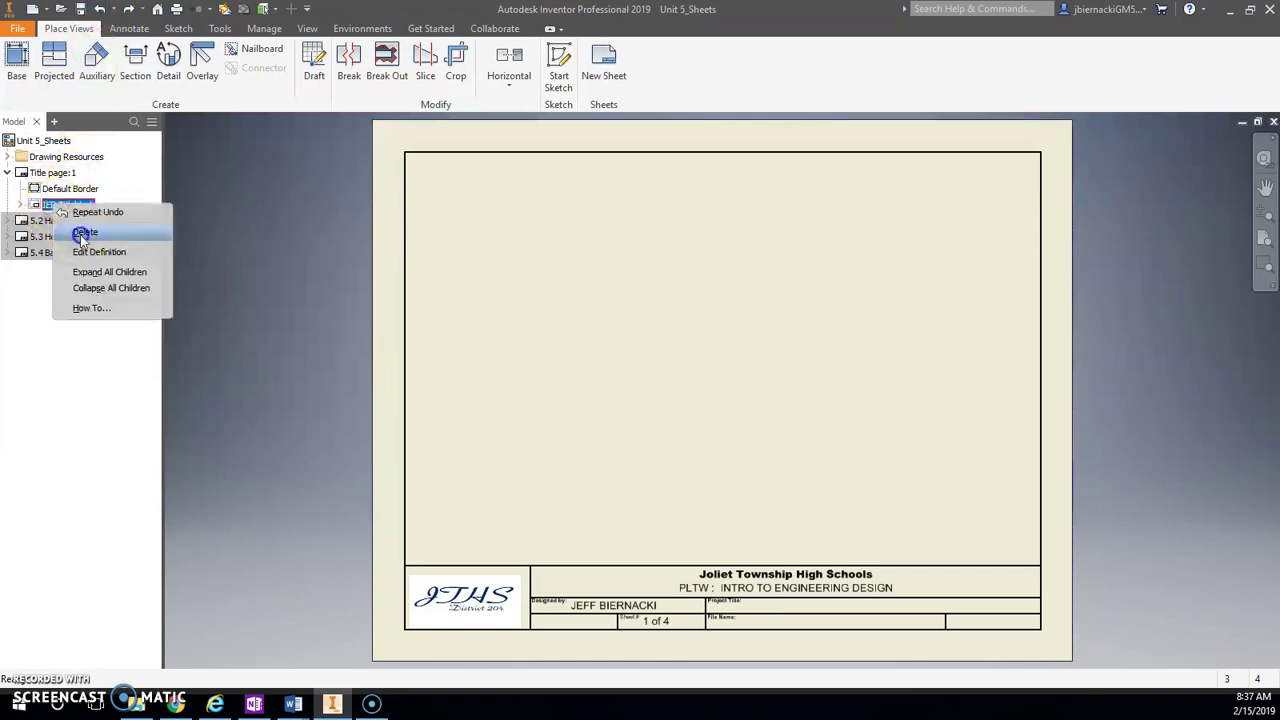
left_click(83, 233)
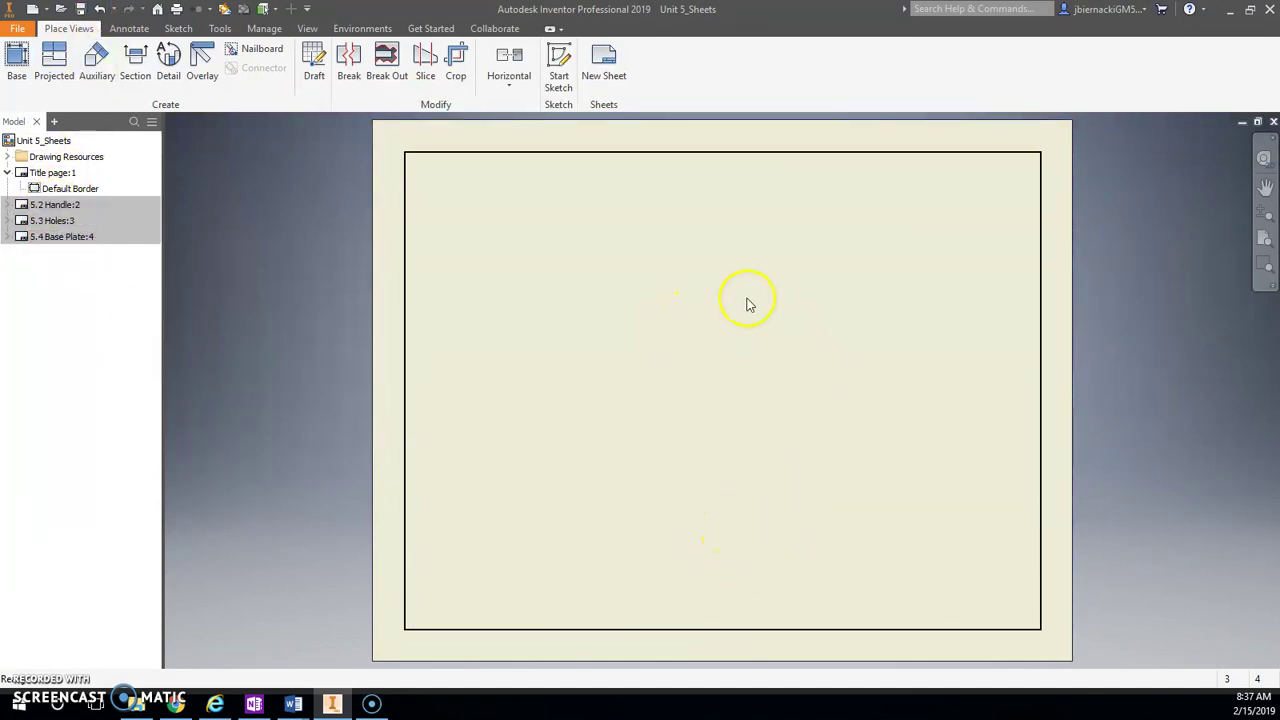
Step: Add a text note 'Unit 5 CAD Modeling Features' in a box near the top of the title page
left_click(129, 28)
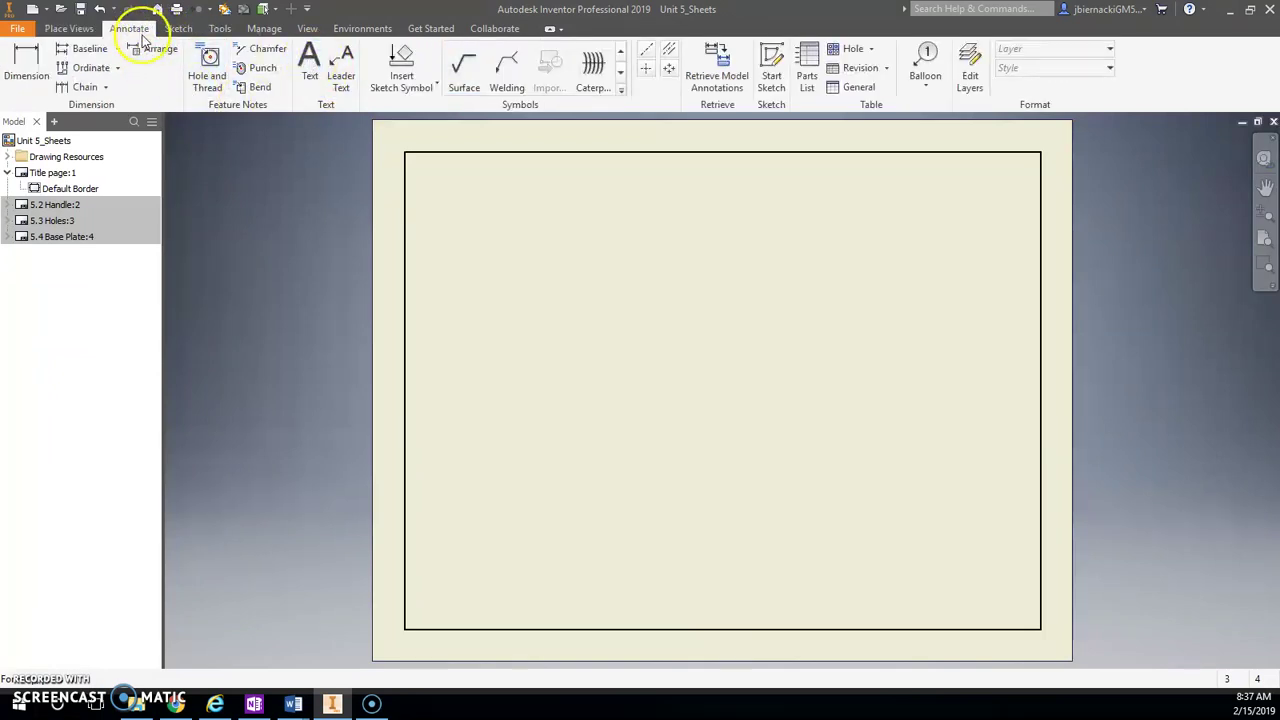
left_click(309, 65)
left_click_drag(495, 197, 974, 371)
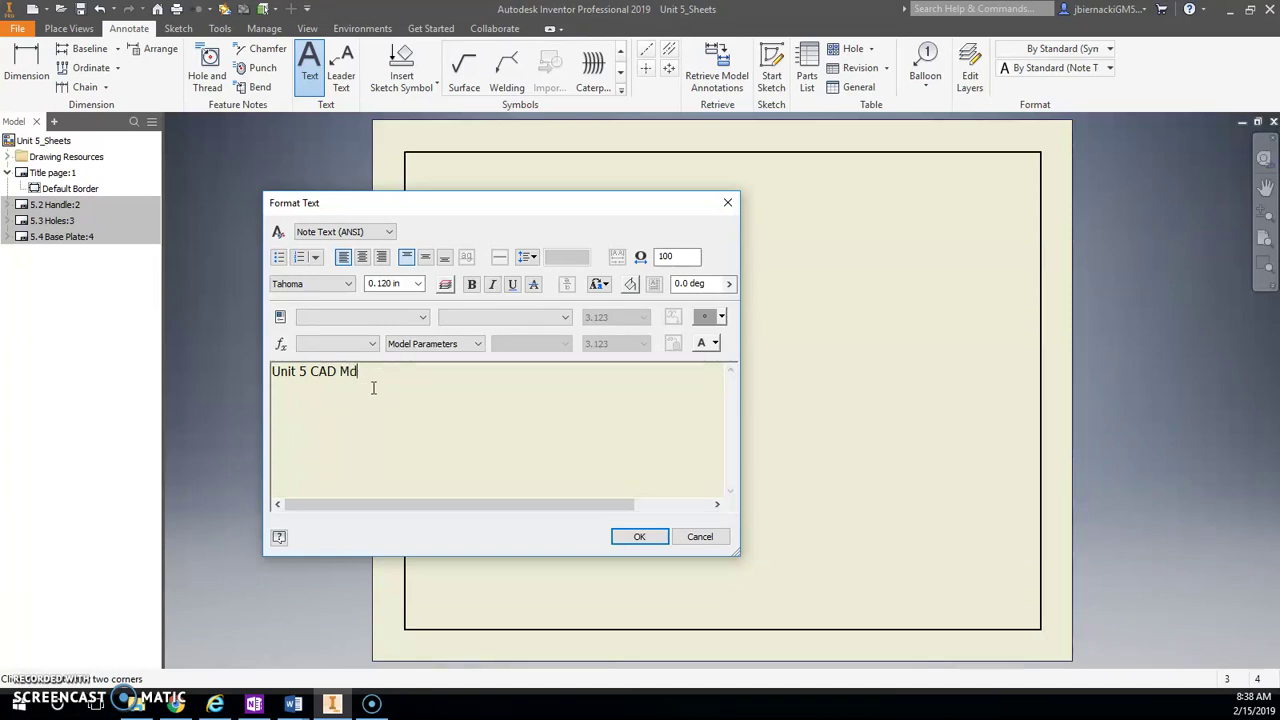
key("BackSpace")
left_click(639, 536)
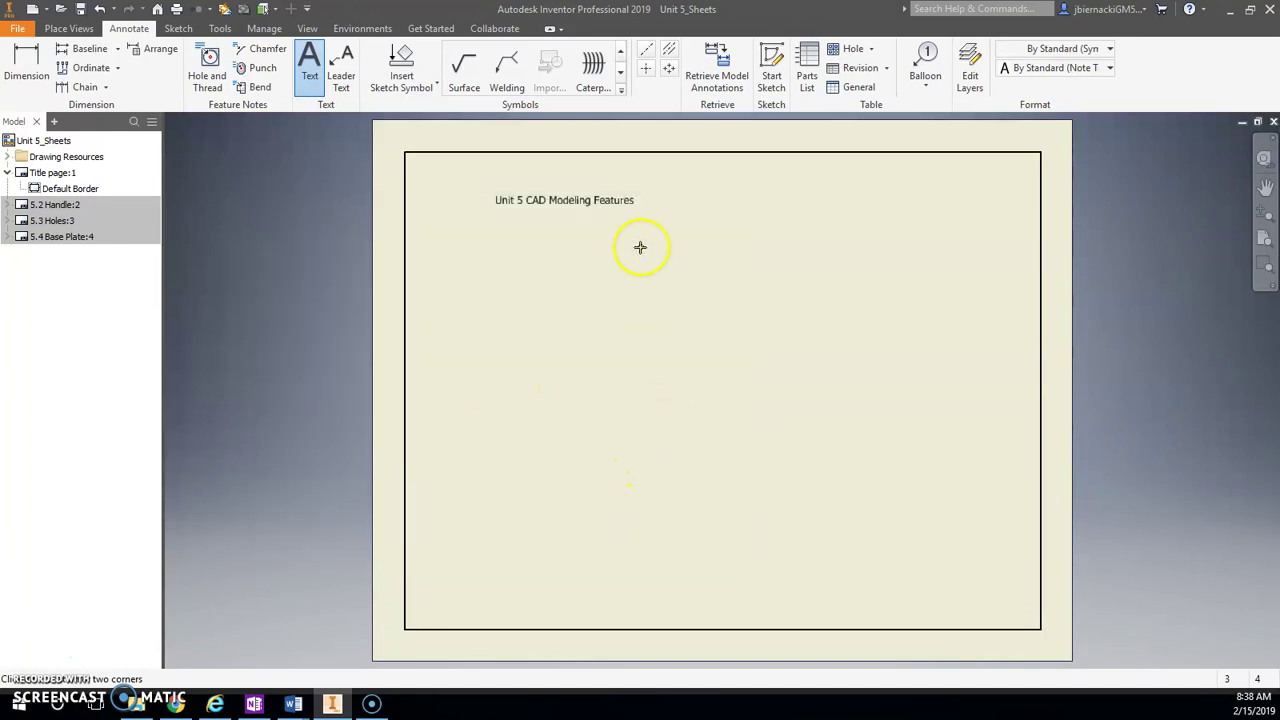
right_click(651, 227)
Step: Make the heading bold, split it onto two lines after 'CAD', and centre it
left_click(708, 226)
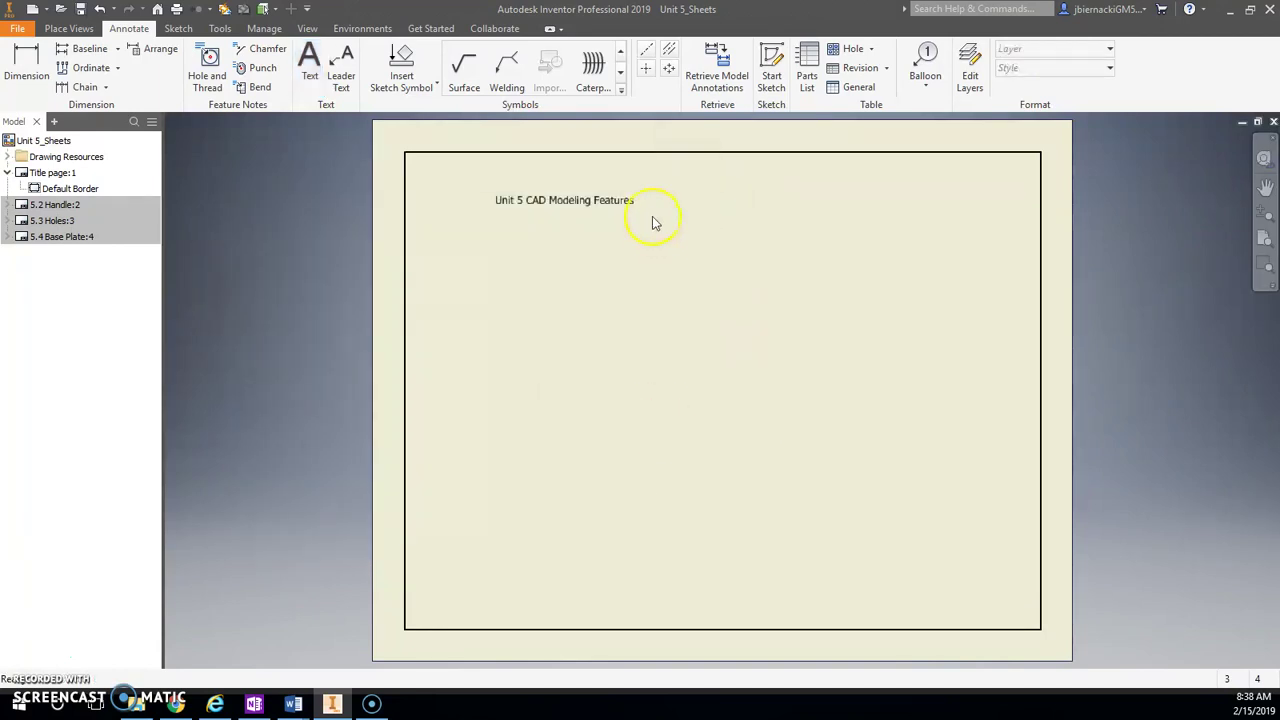
double_click(619, 201)
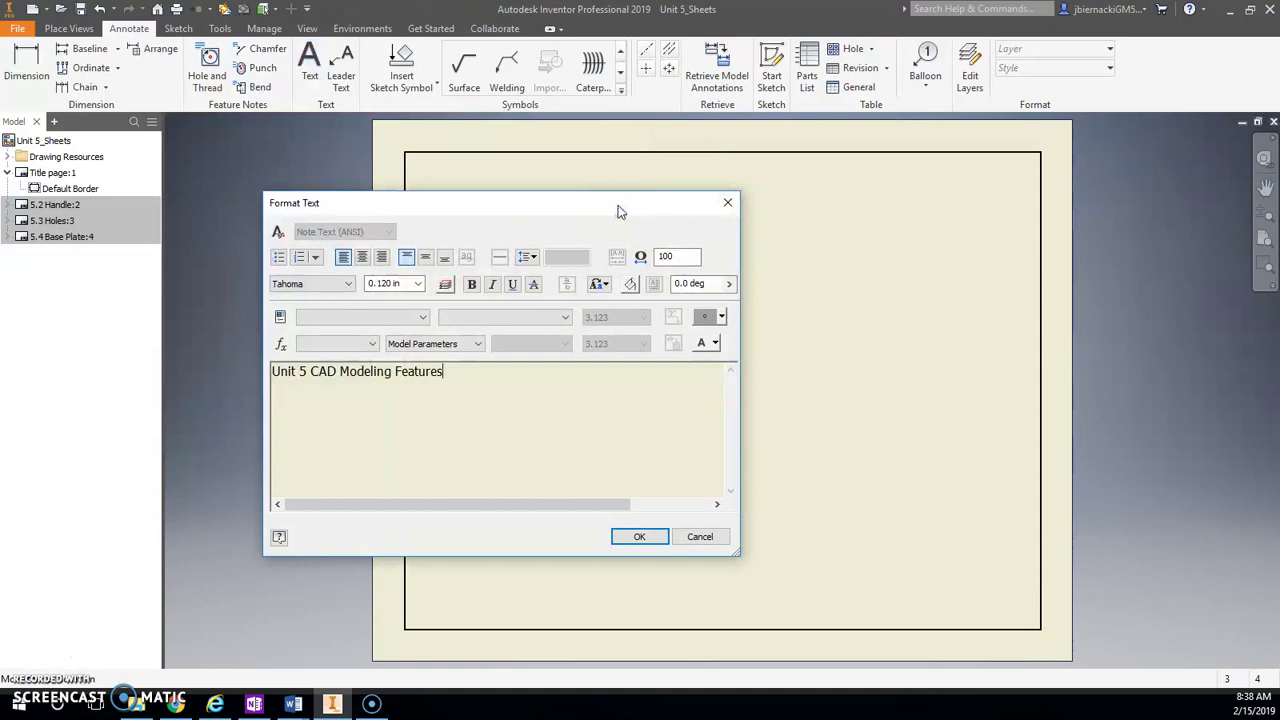
left_click_drag(444, 371, 262, 371)
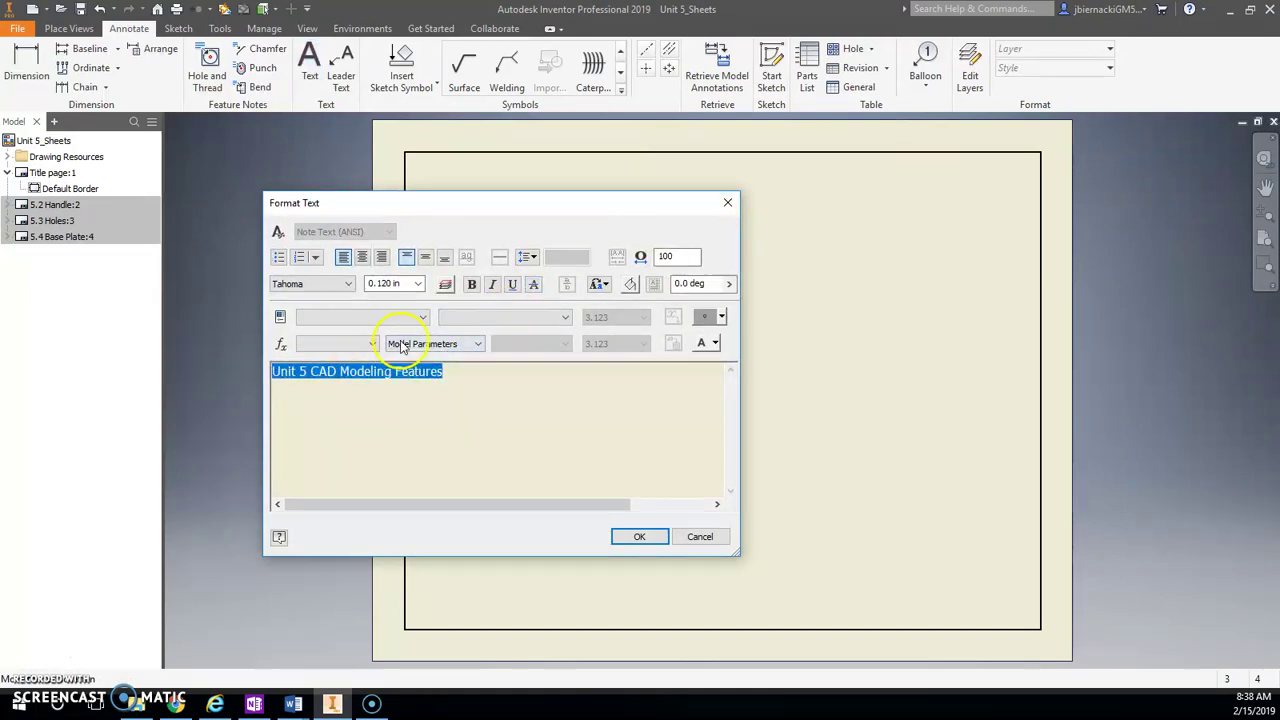
left_click(474, 285)
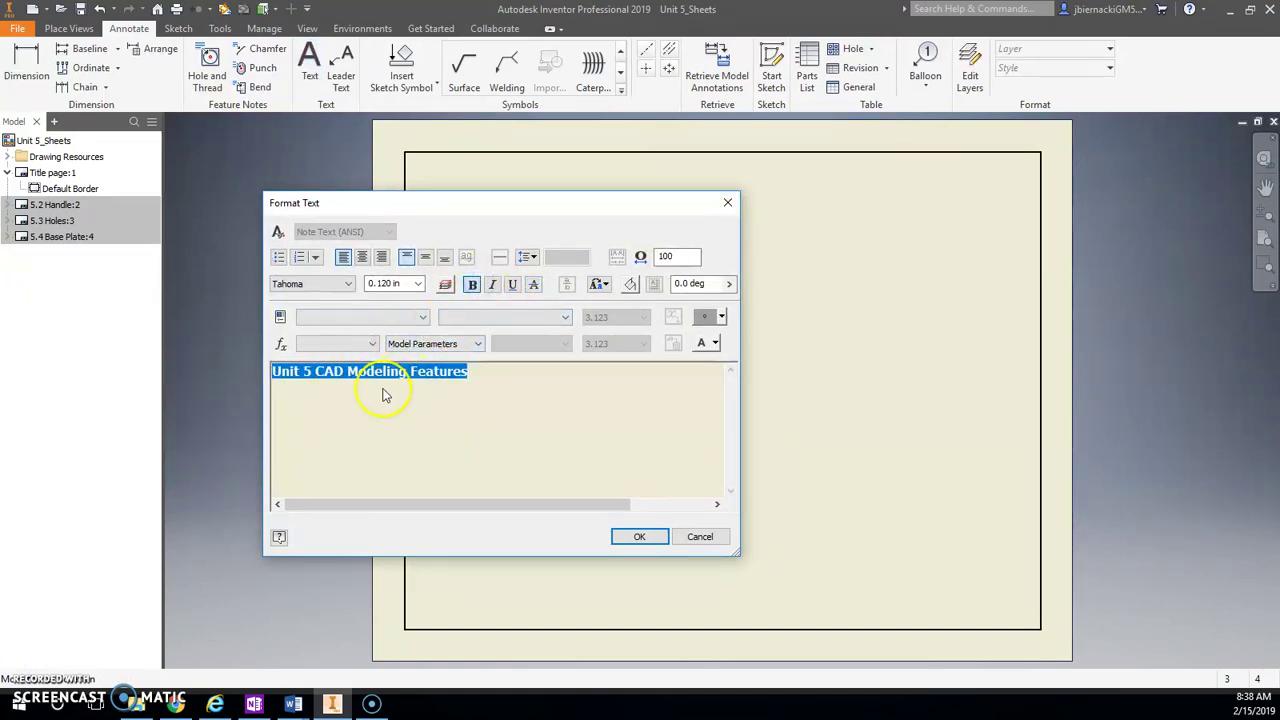
left_click(350, 372)
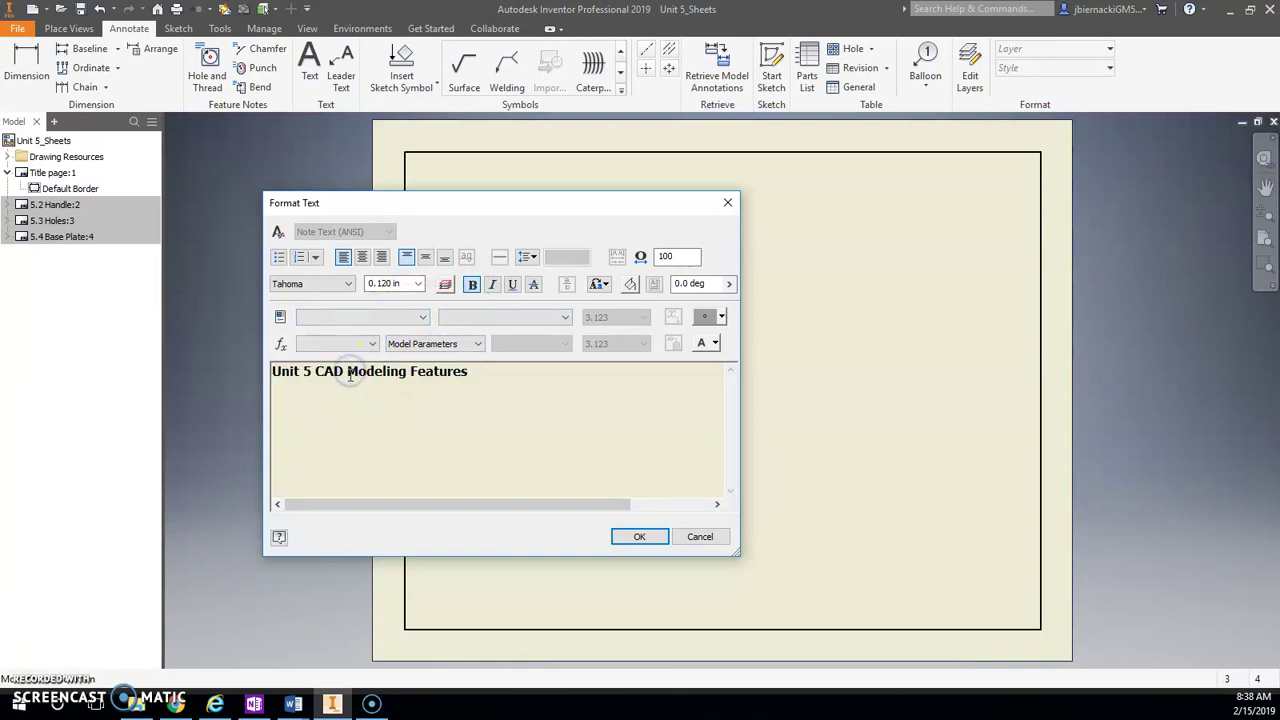
key("Return")
left_click_drag(418, 392, 266, 365)
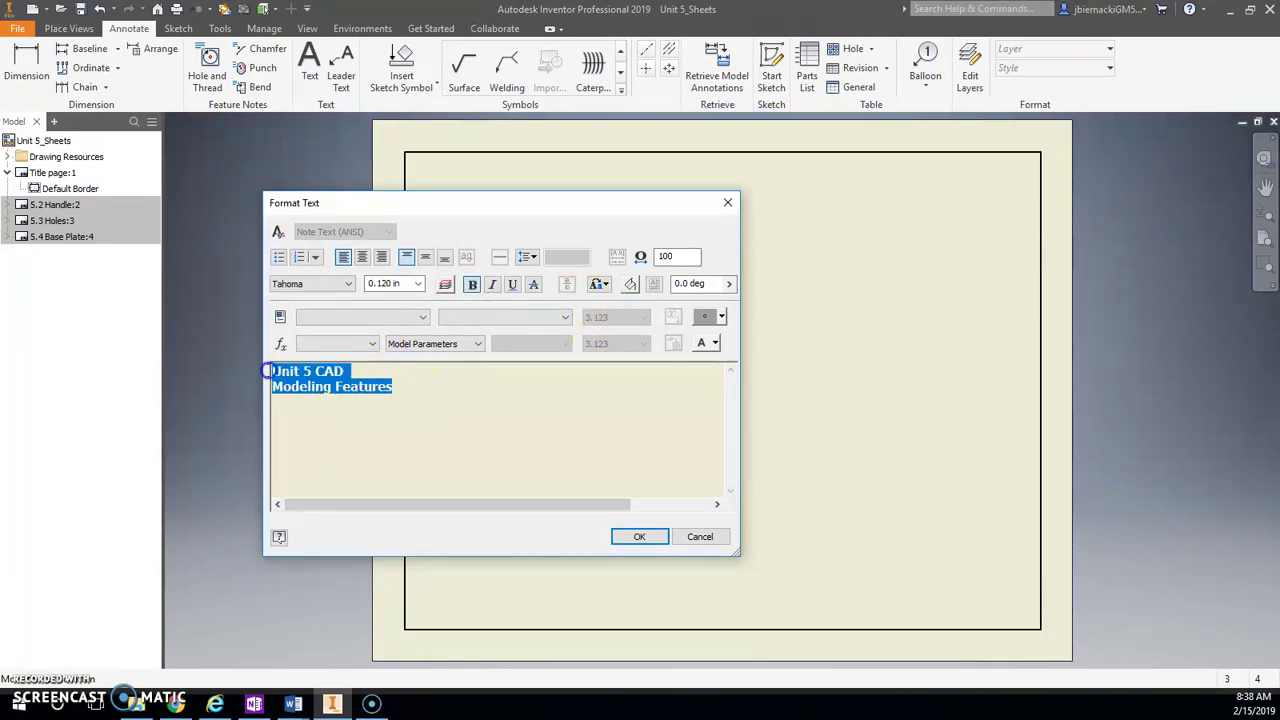
left_click(363, 258)
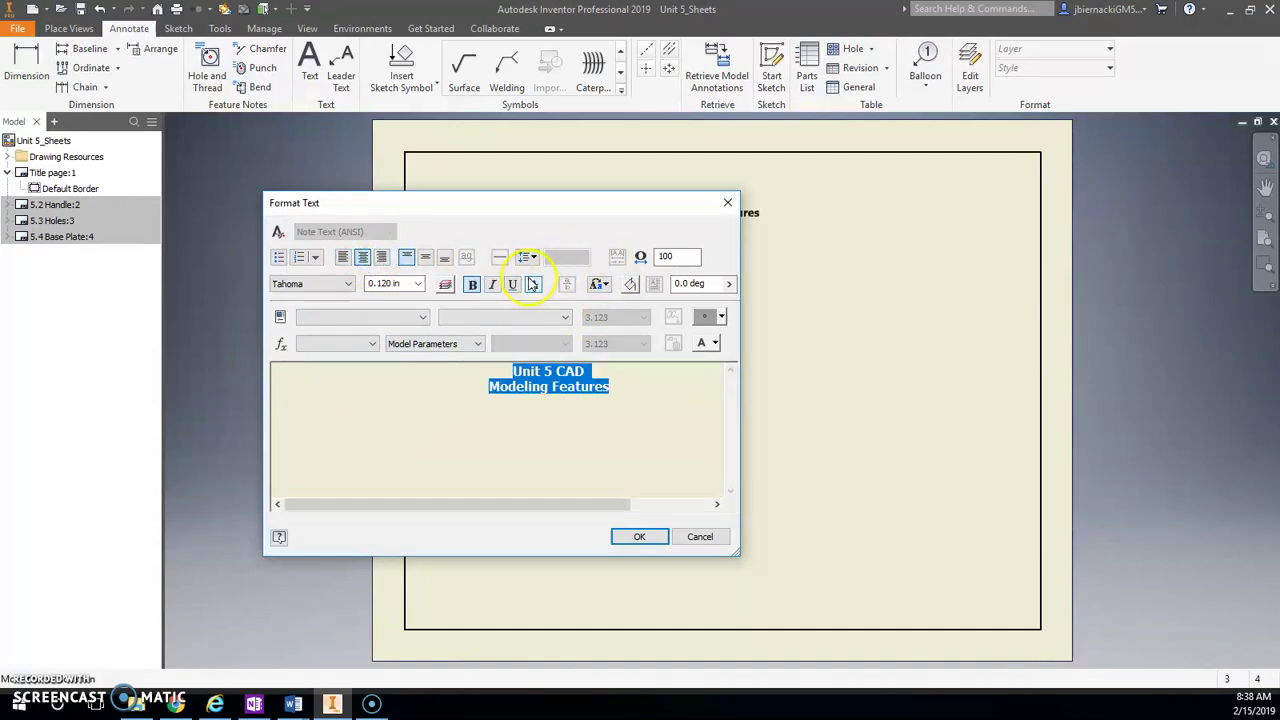
Step: Set the heading text size to 0.400 in and widen the text editing area
left_click(404, 284)
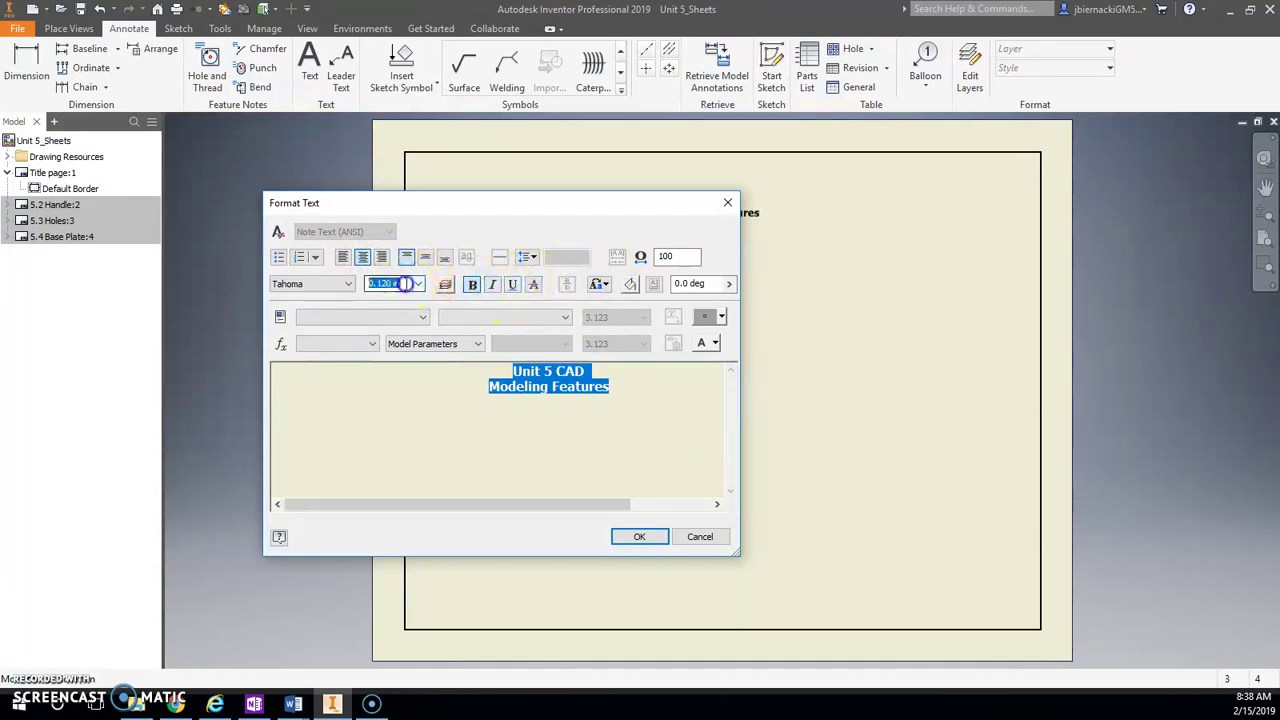
type(".4")
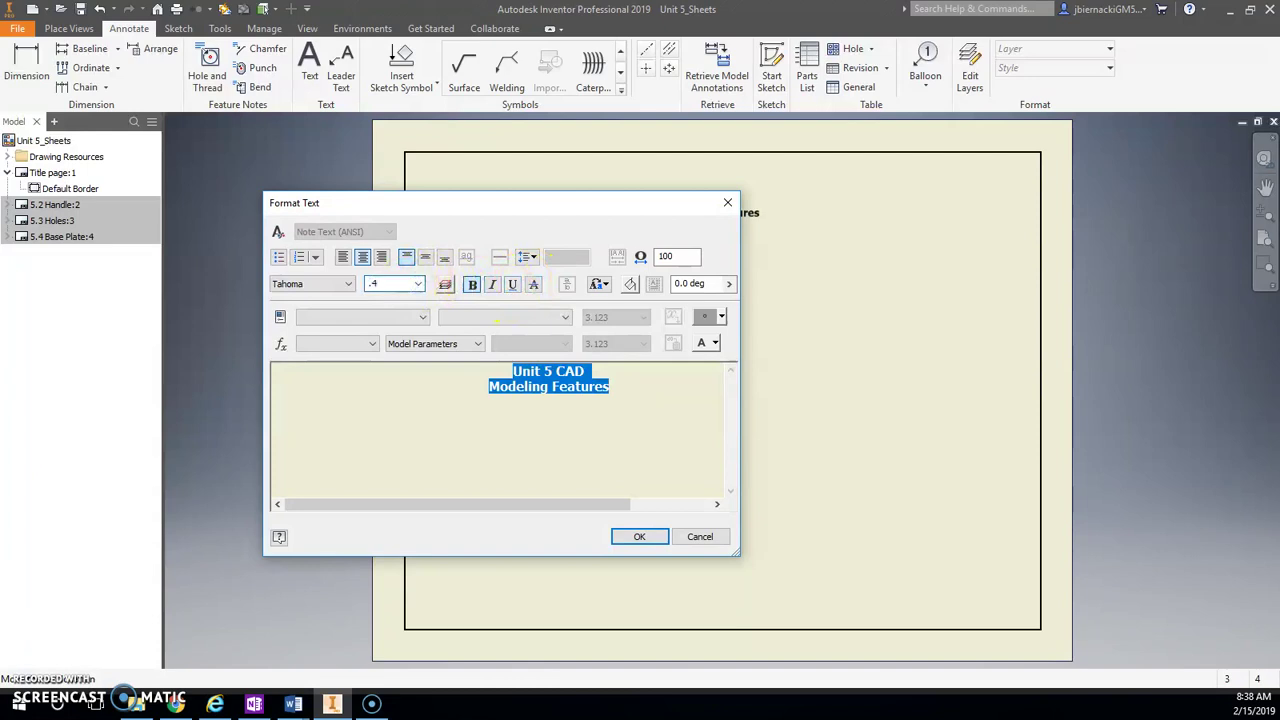
left_click(585, 375)
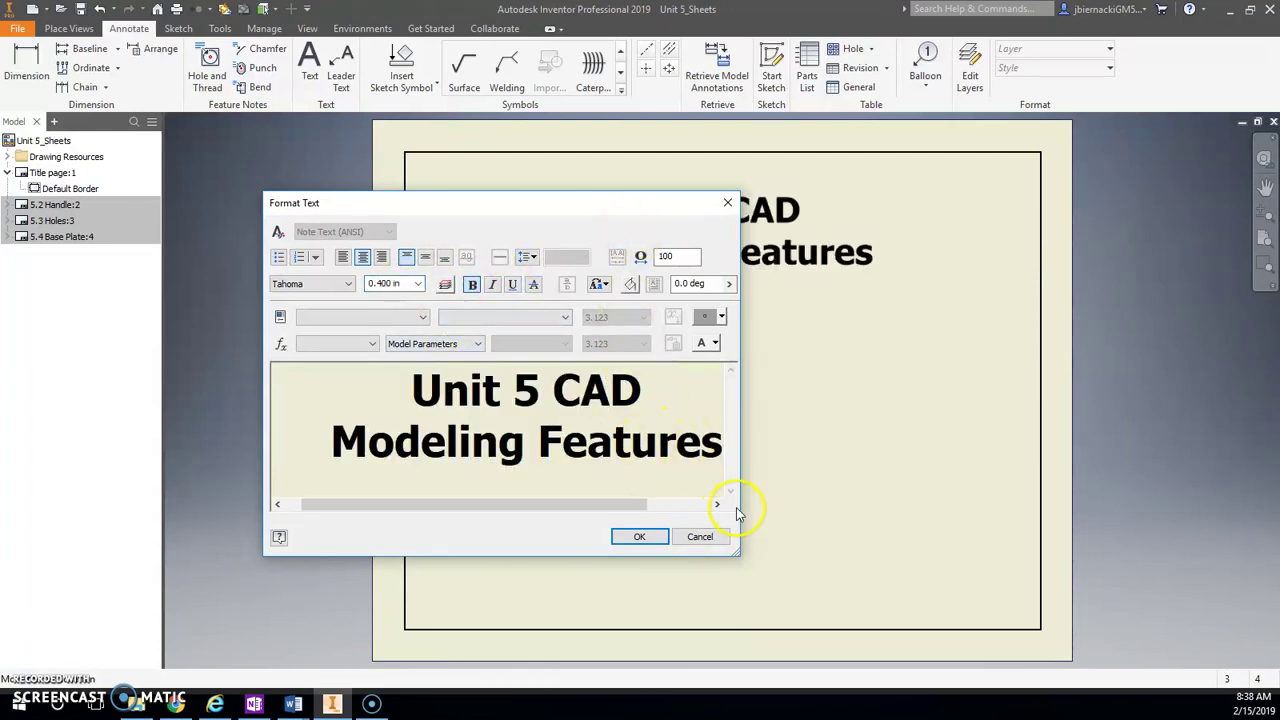
left_click_drag(743, 513, 832, 514)
left_click_drag(614, 200, 498, 141)
left_click_drag(606, 385, 320, 290)
left_click_drag(561, 144, 503, 194)
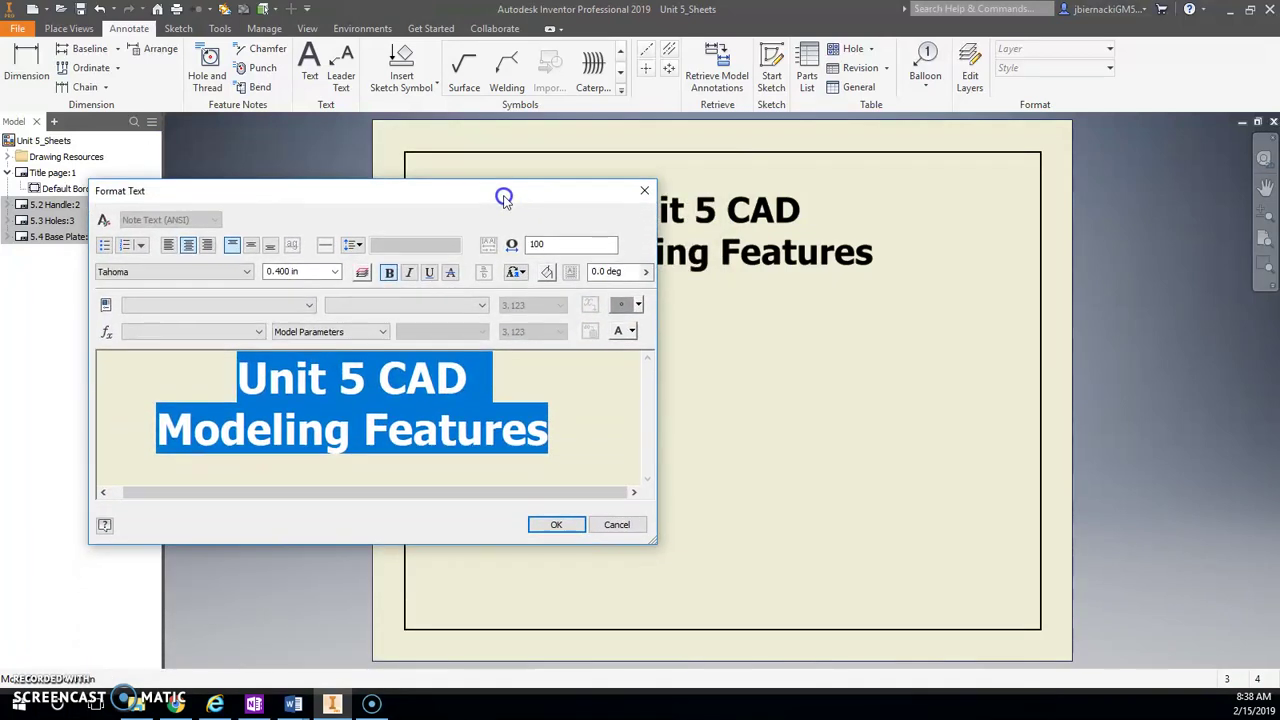
Step: Increase the heading size to 0.500 in, confirm the formatting, and check the note's placement
left_click(290, 271)
type(".5")
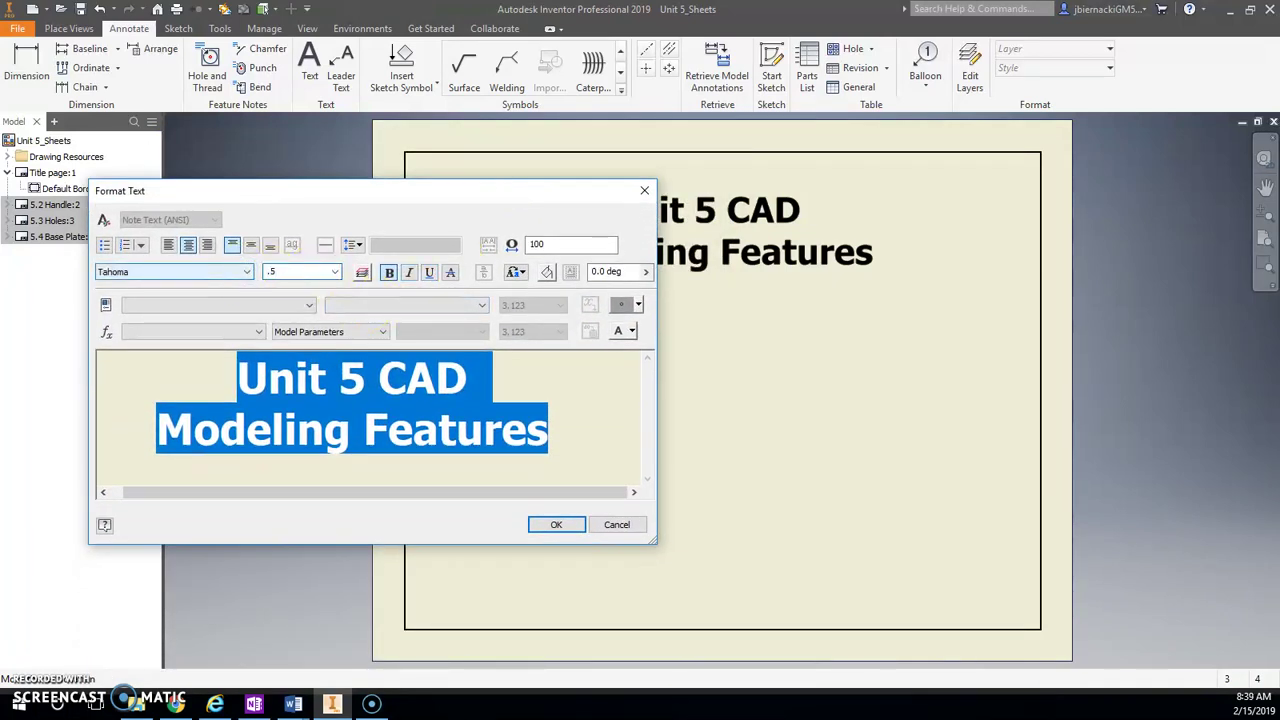
left_click(508, 380)
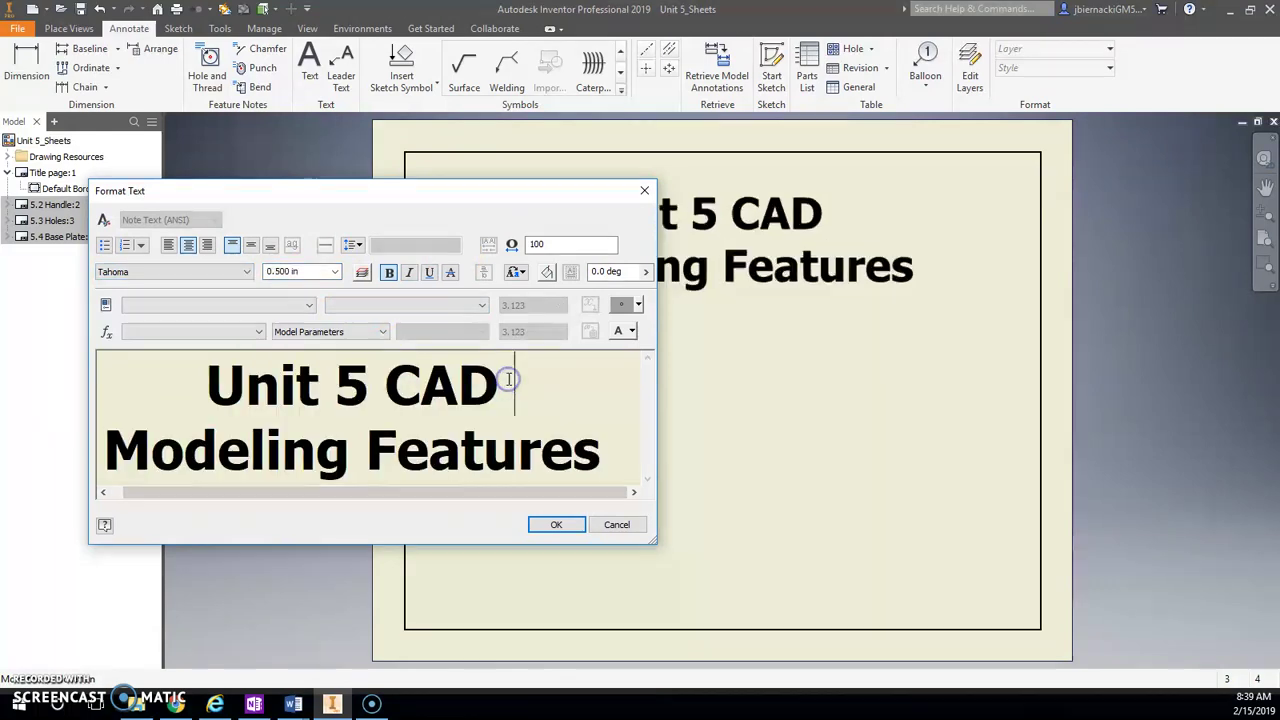
left_click(756, 372)
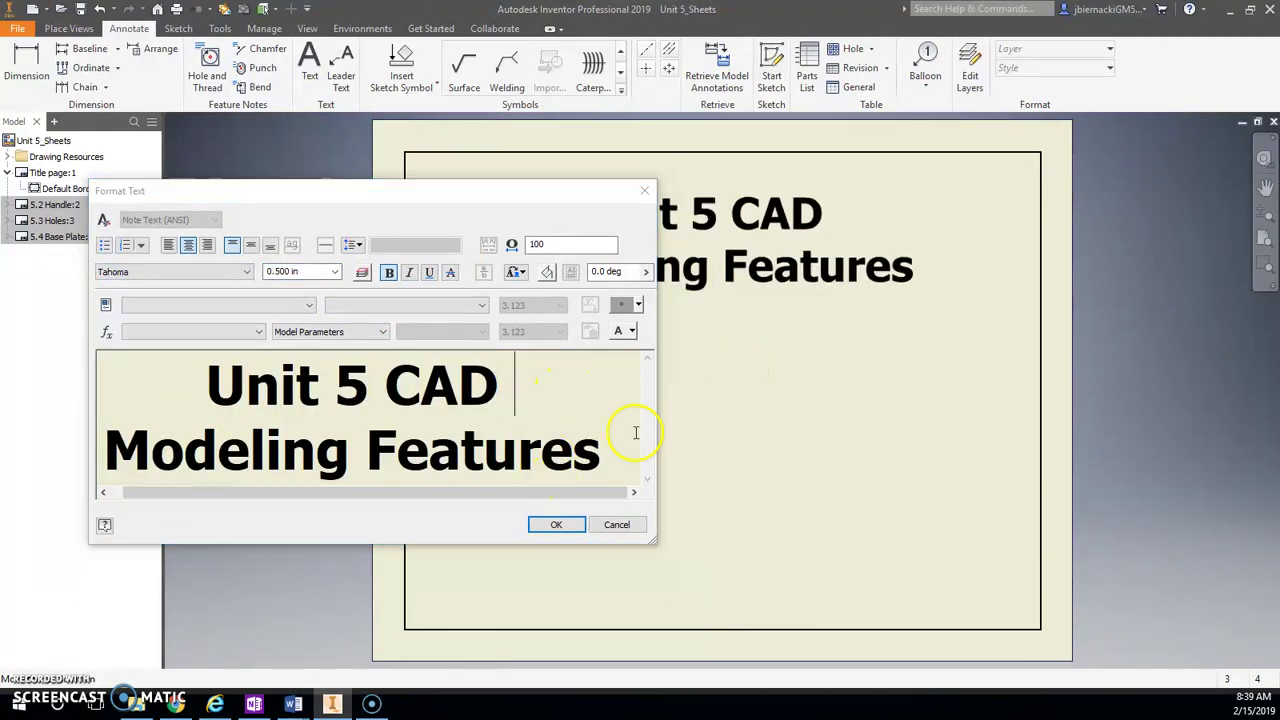
left_click(563, 523)
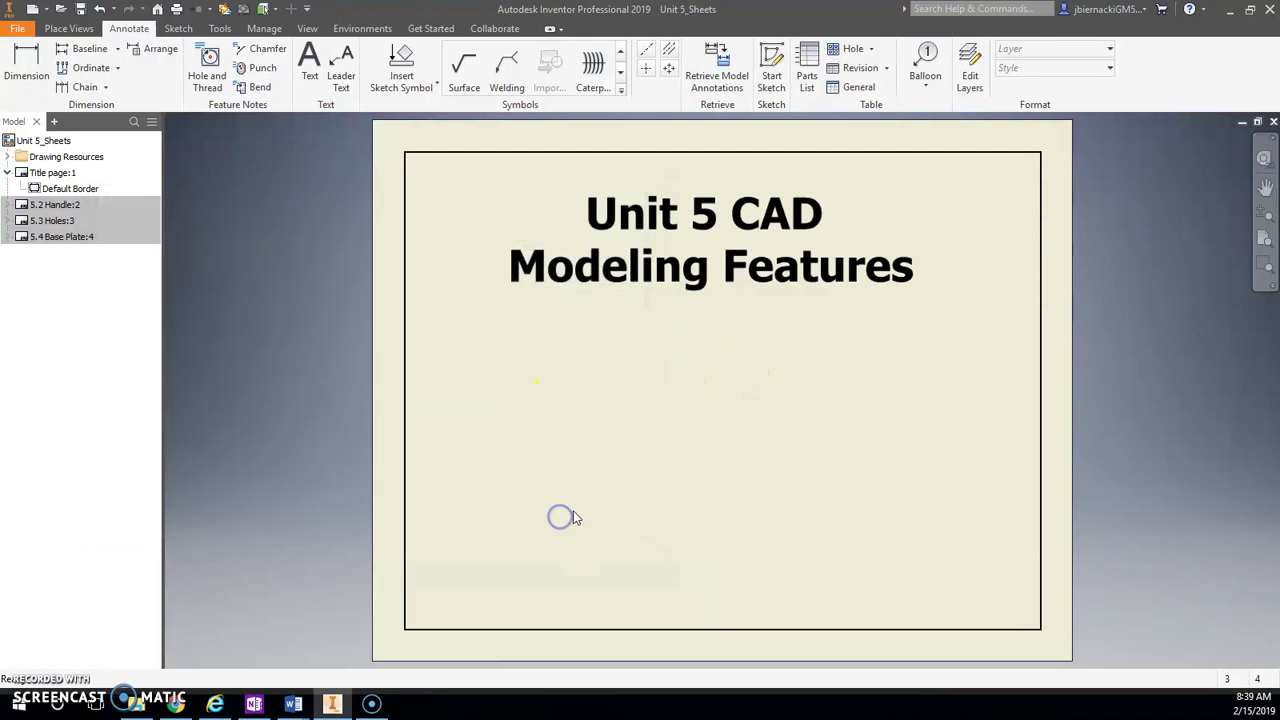
left_click(796, 217)
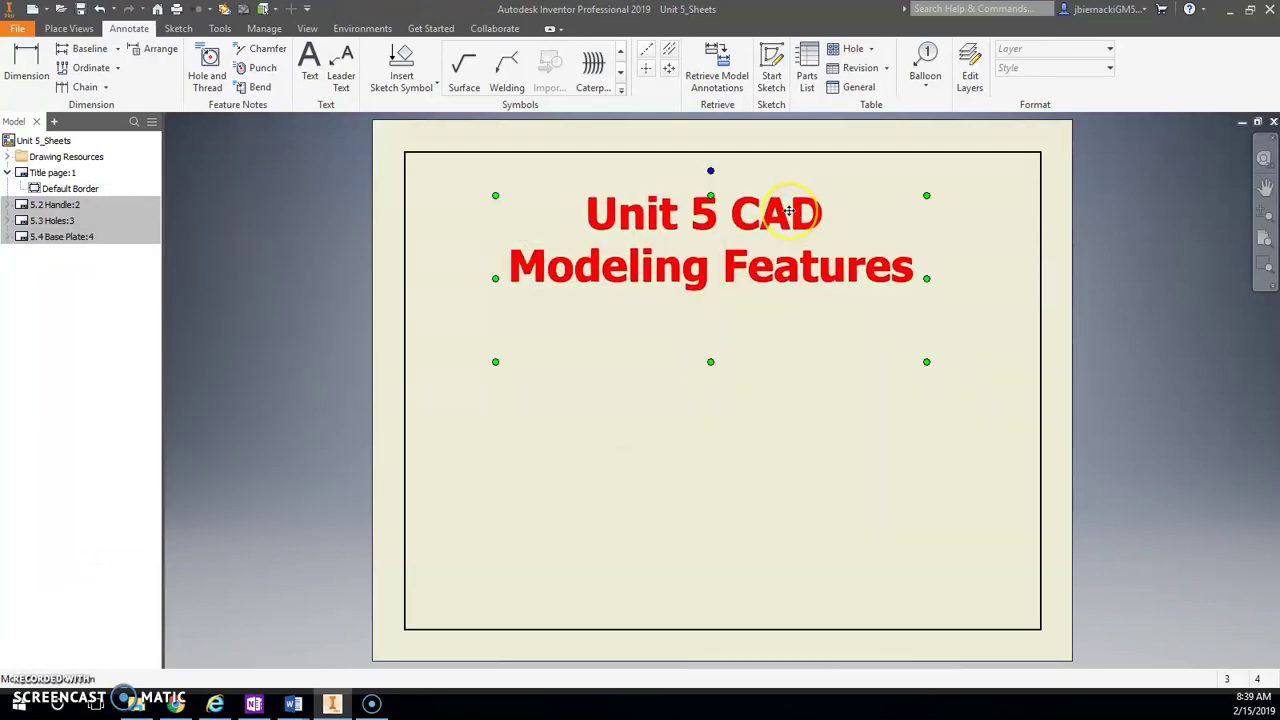
left_click(775, 226)
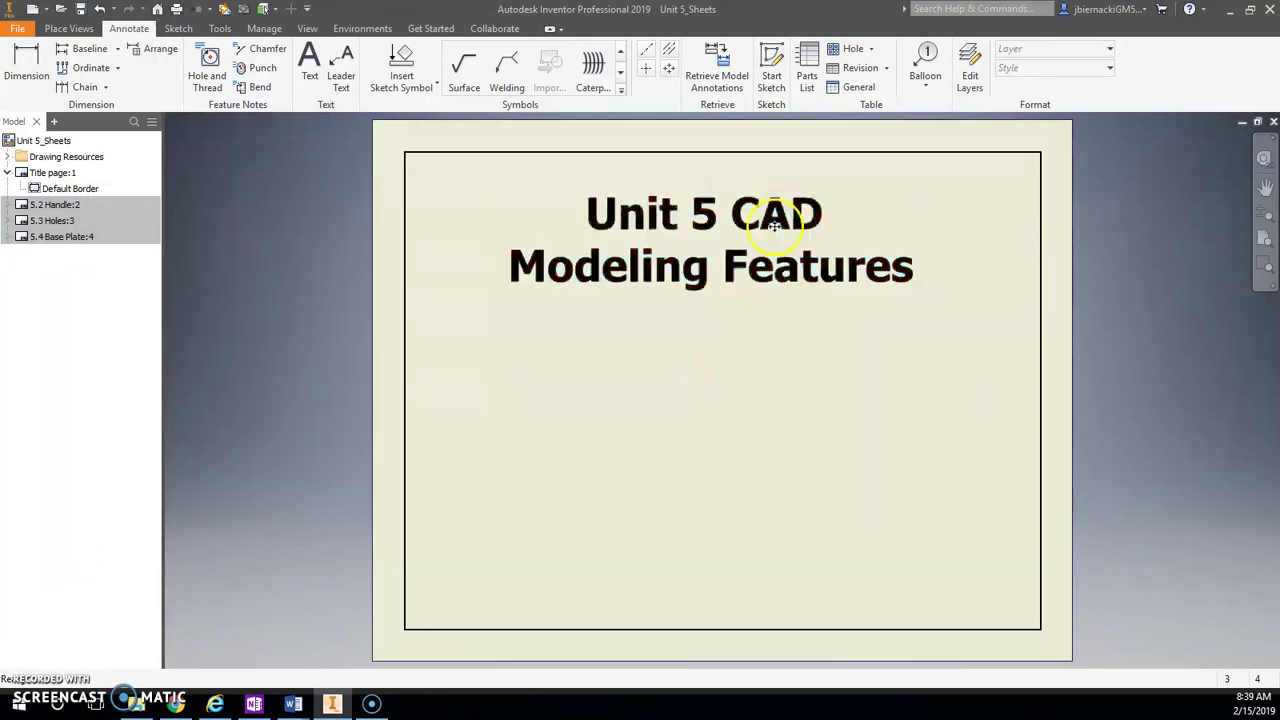
left_click(745, 217)
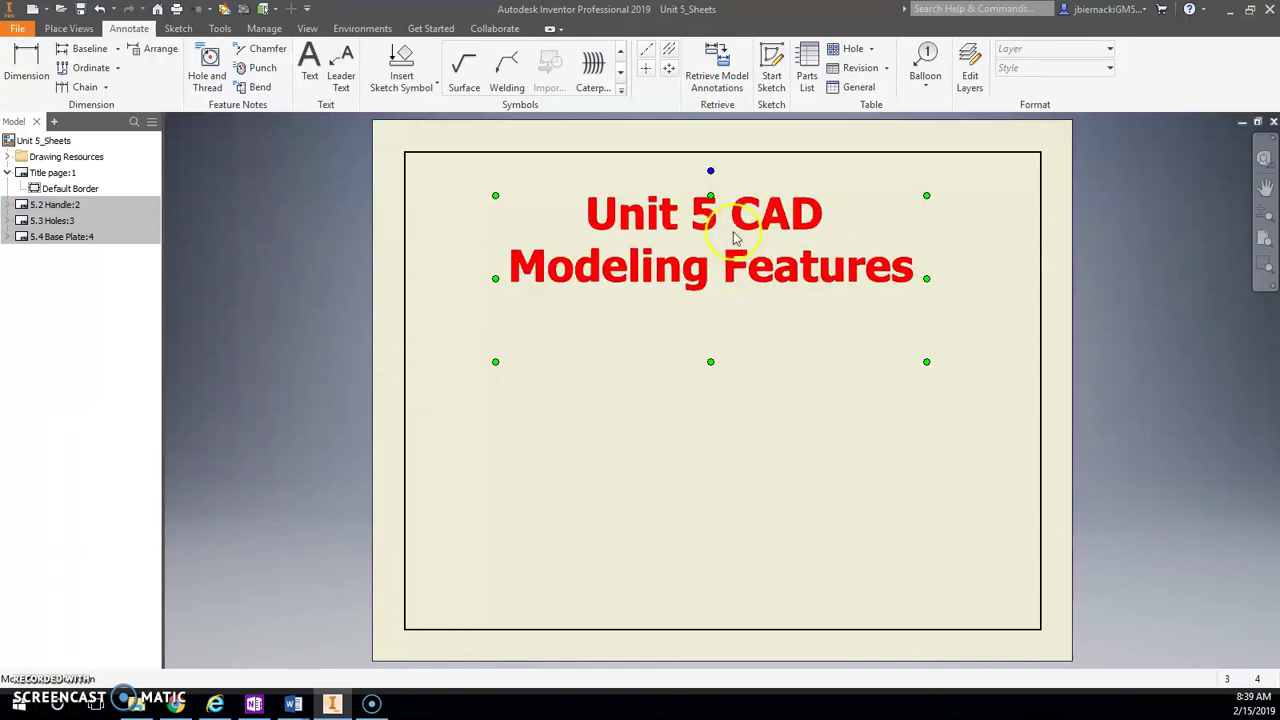
left_click(720, 494)
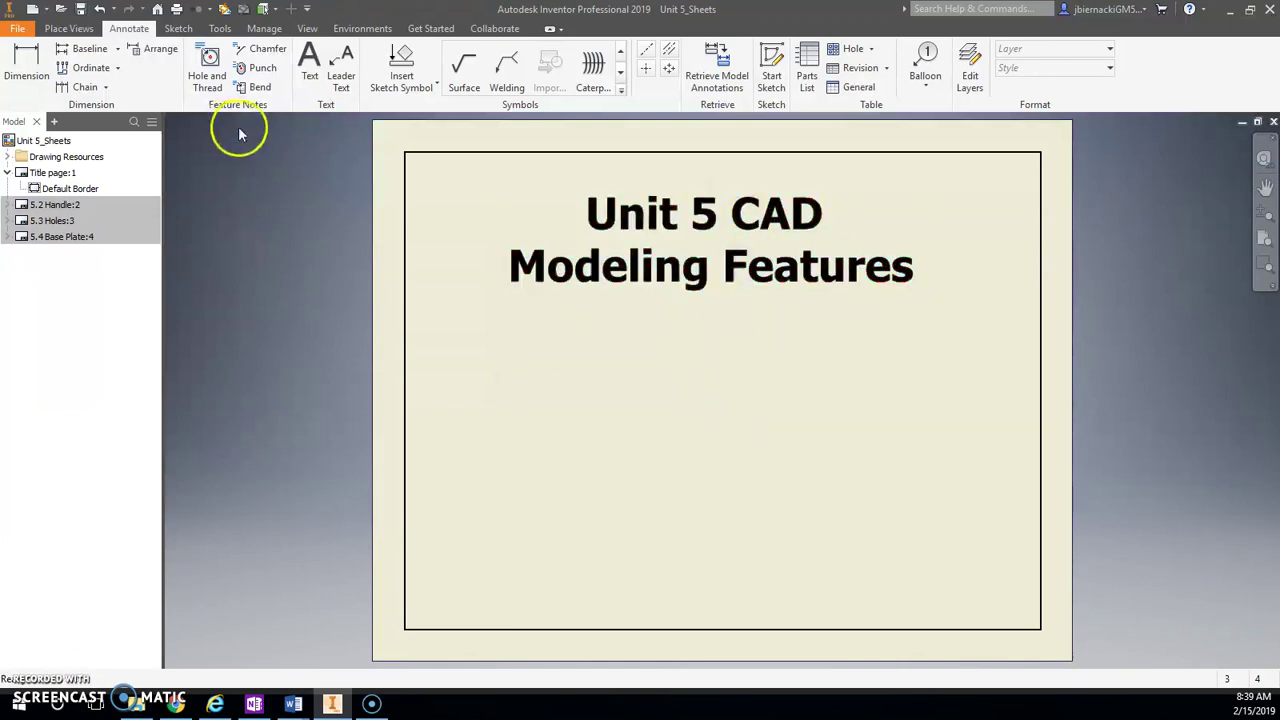
Step: Add a text note with the author's name at lower right, sized 0.250 in
left_click(310, 60)
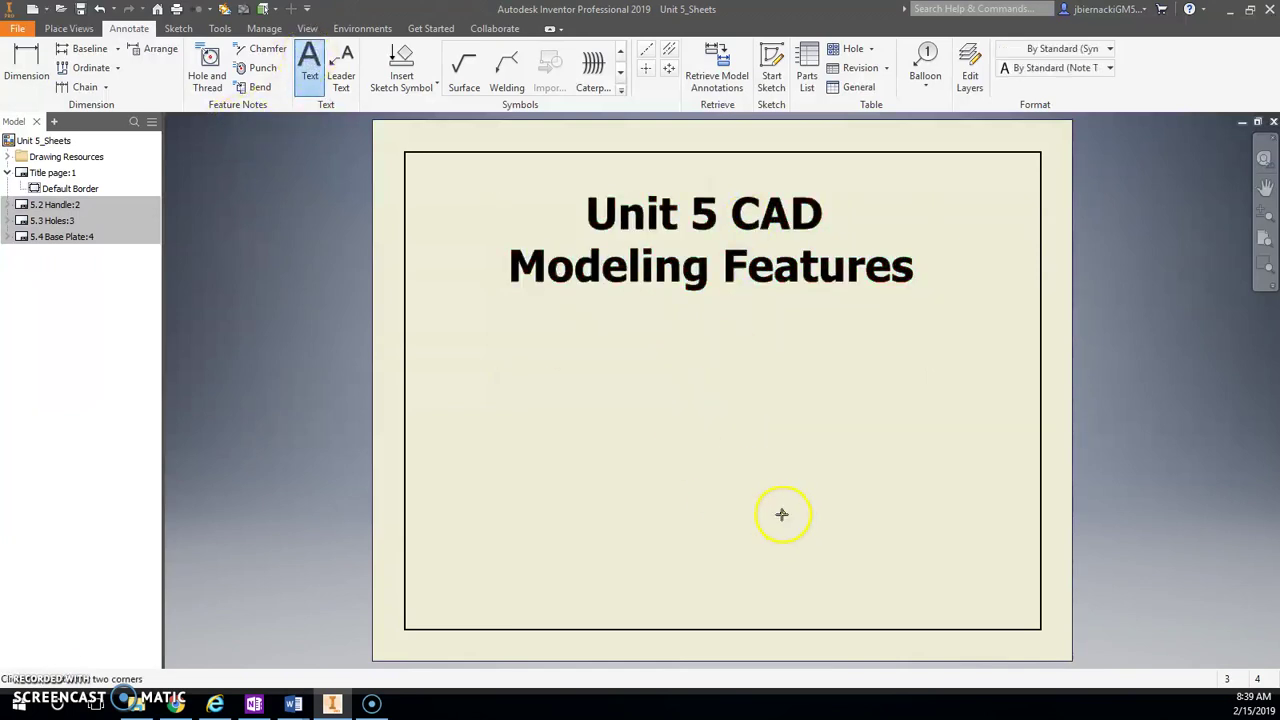
left_click(828, 560)
left_click(1020, 620)
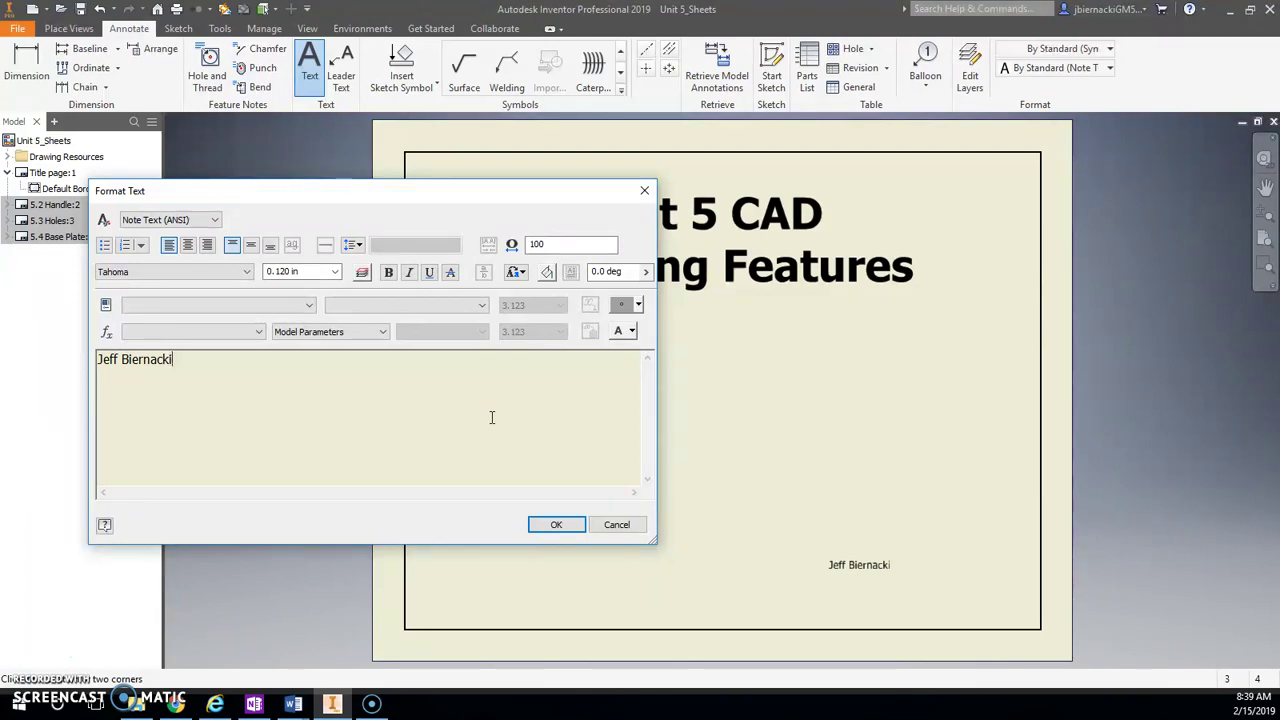
left_click_drag(206, 375, 63, 363)
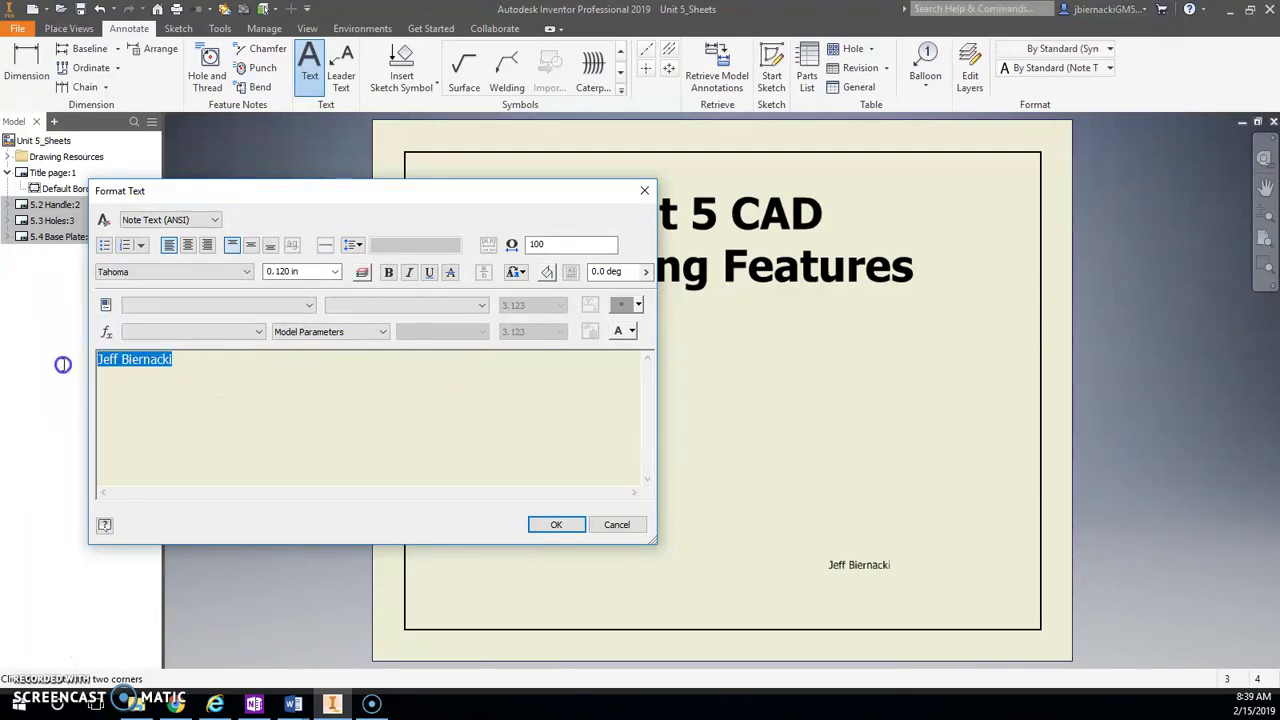
left_click(335, 272)
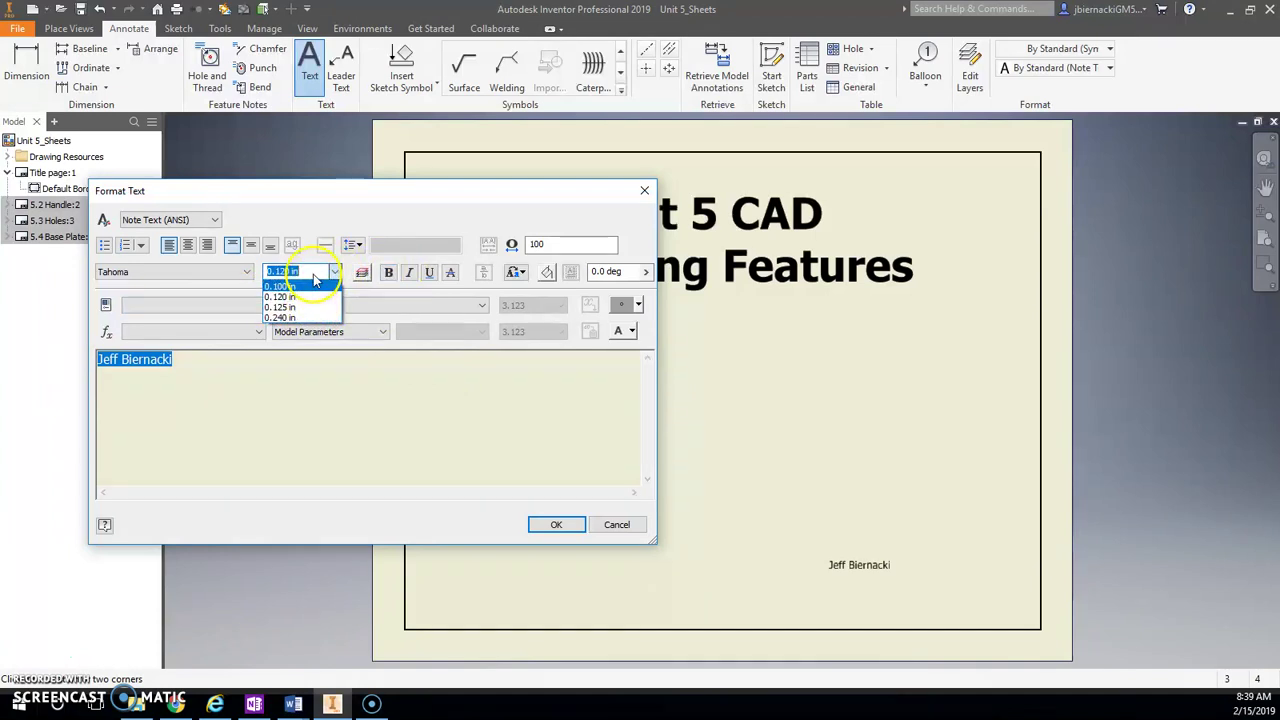
left_click(314, 296)
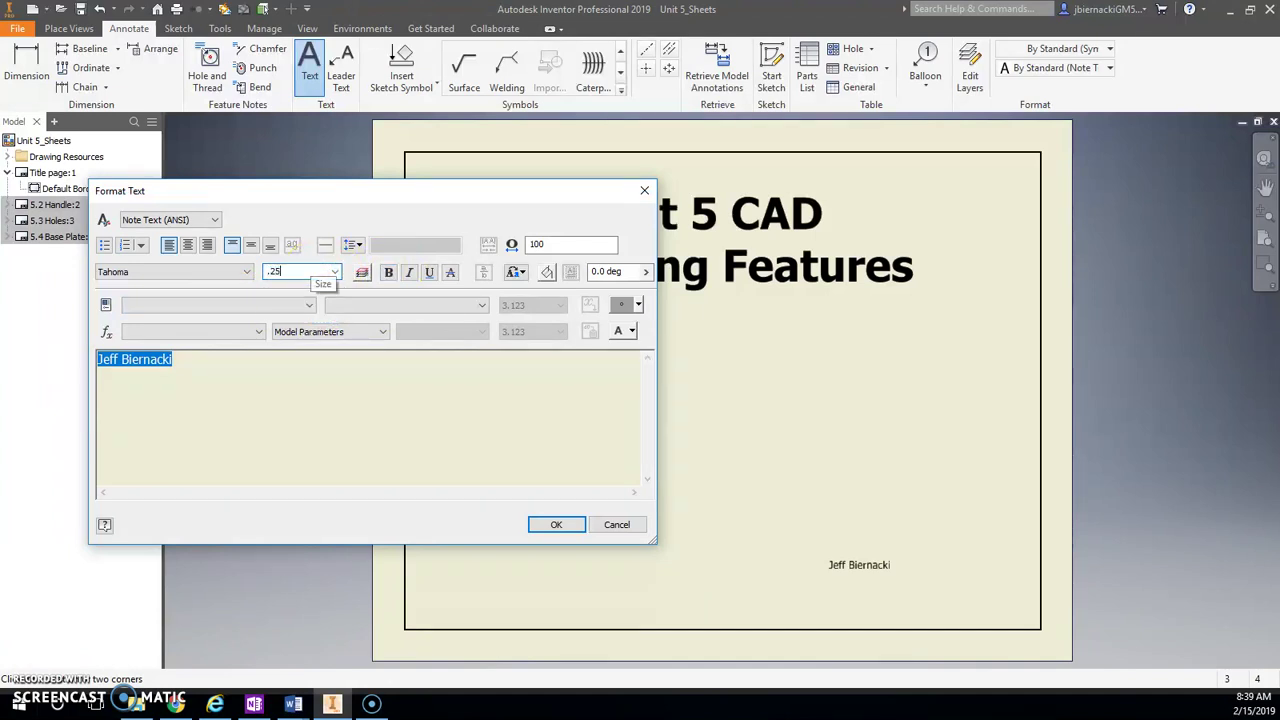
left_click(305, 377)
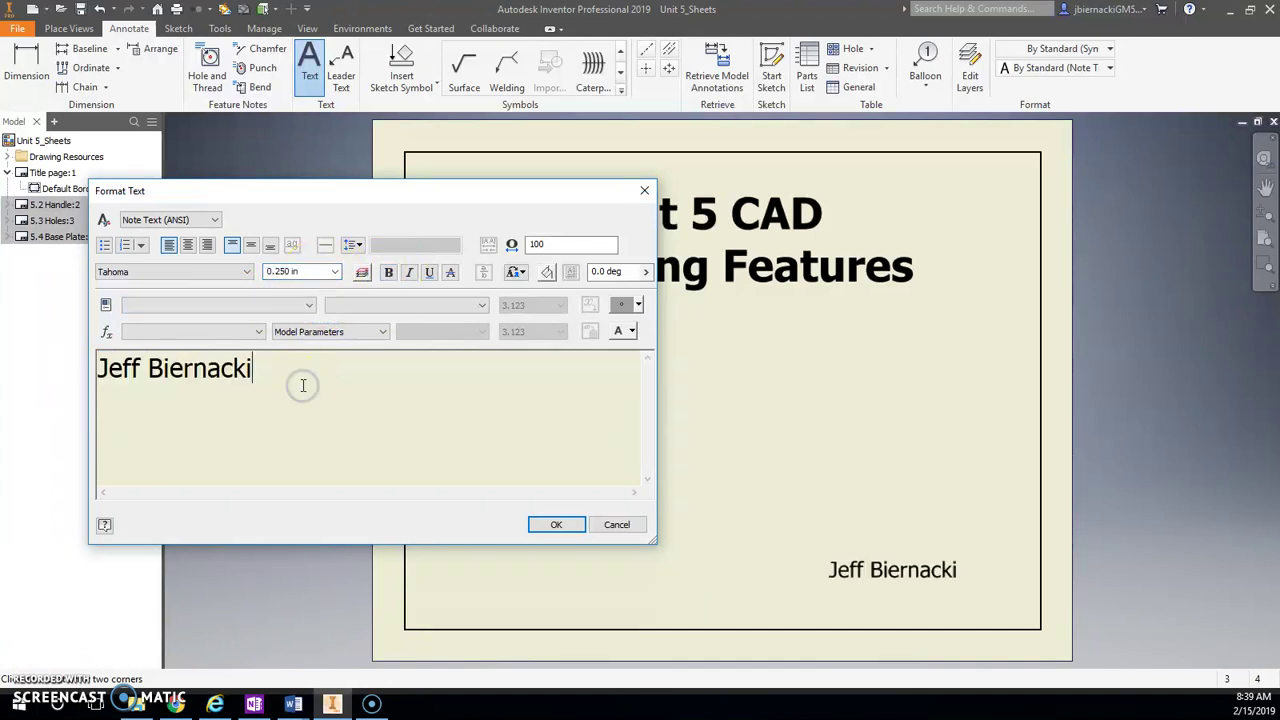
left_click(558, 527)
Step: Move the name note into the border's lower-right corner and shrink its text frame to fit
right_click(893, 498)
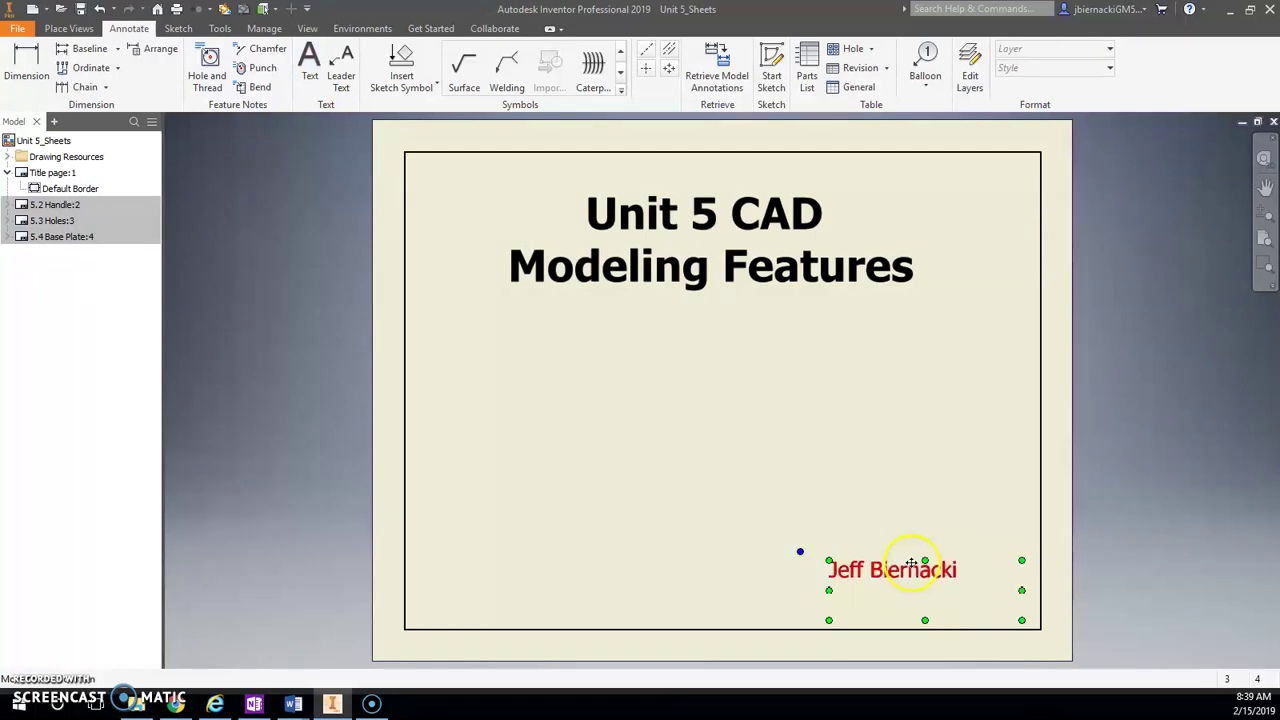
left_click_drag(913, 568, 963, 597)
left_click_drag(1071, 647, 972, 596)
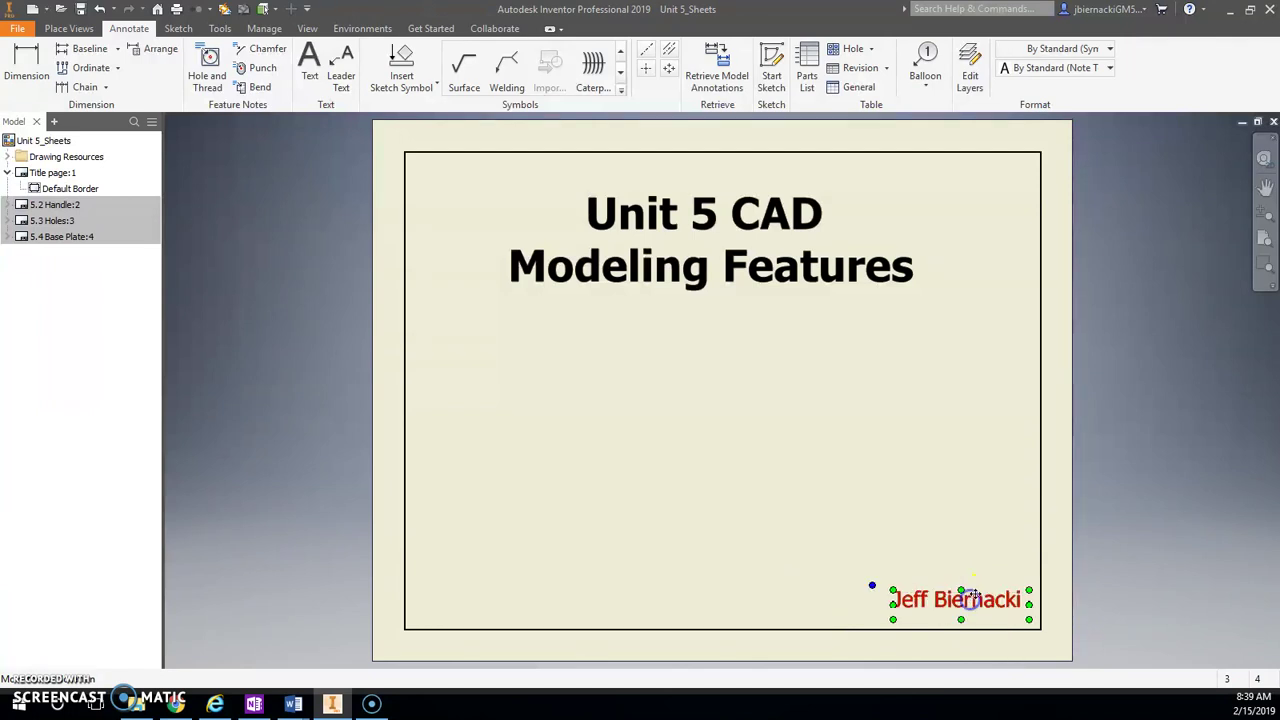
left_click(810, 265)
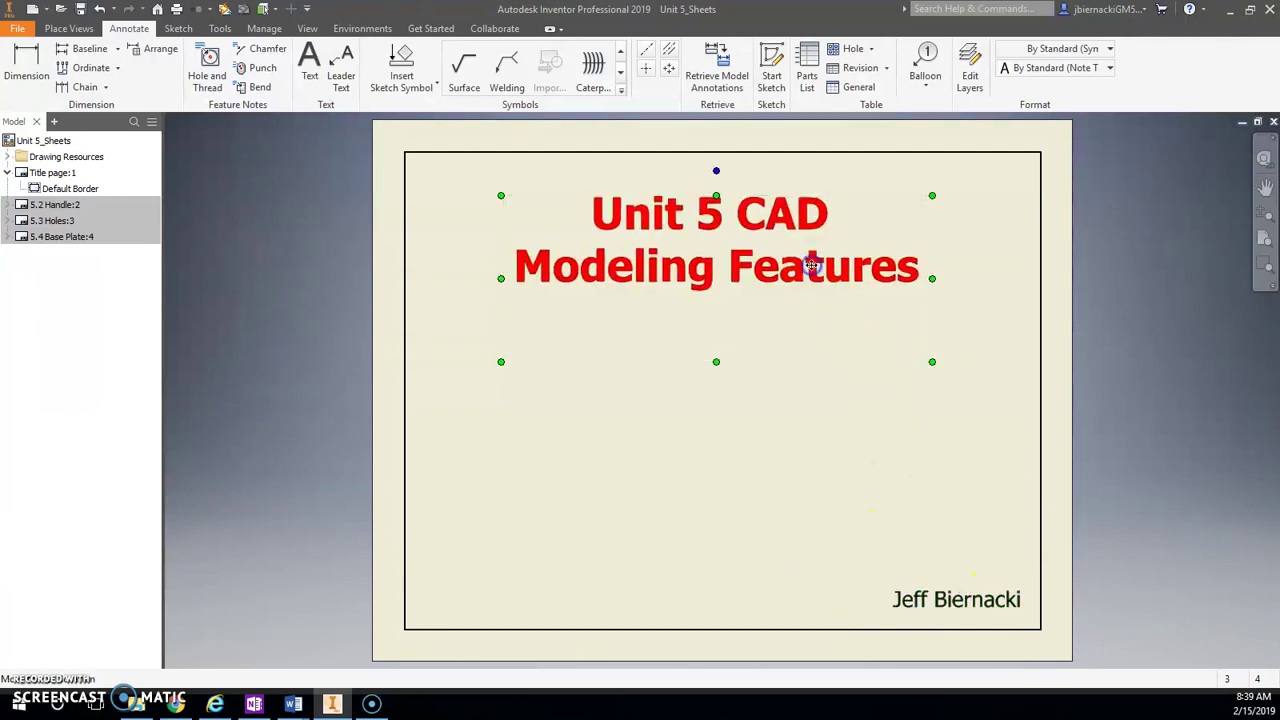
left_click(753, 463)
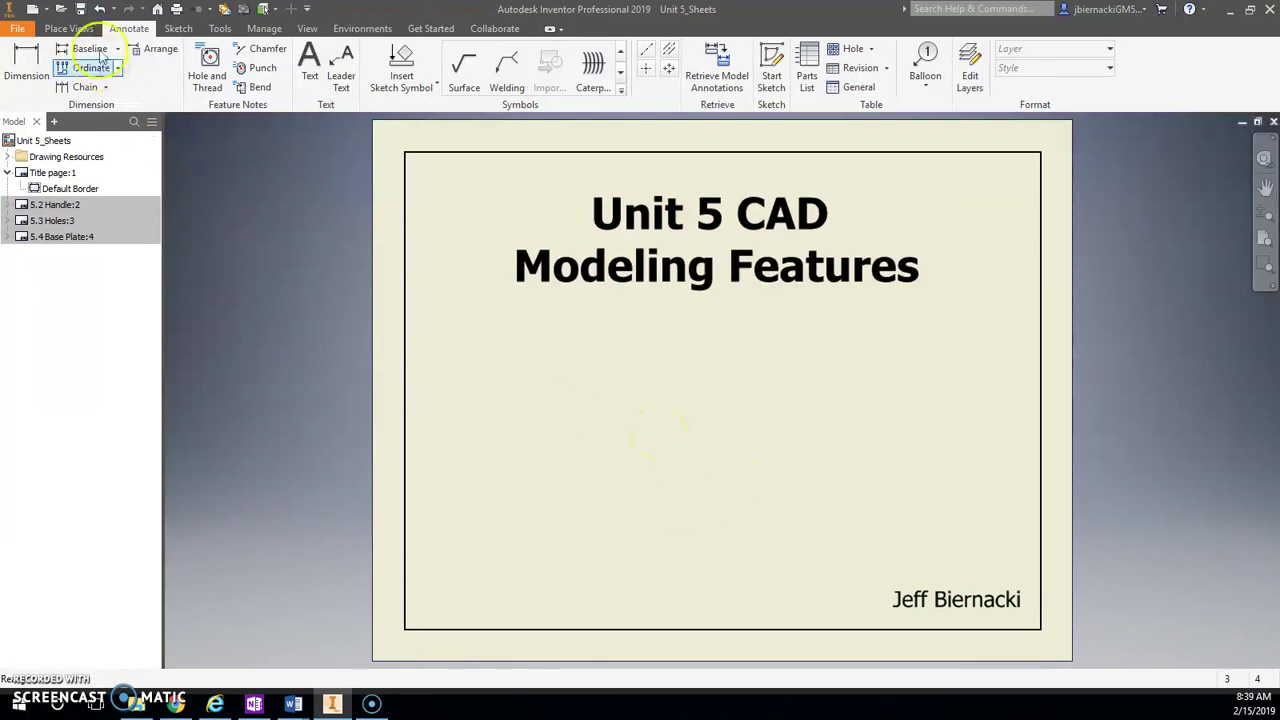
Step: Start a base view and browse OneDrive to IED 2018-19 > Unit 5 > 5.1-5.8
left_click(70, 28)
left_click(16, 60)
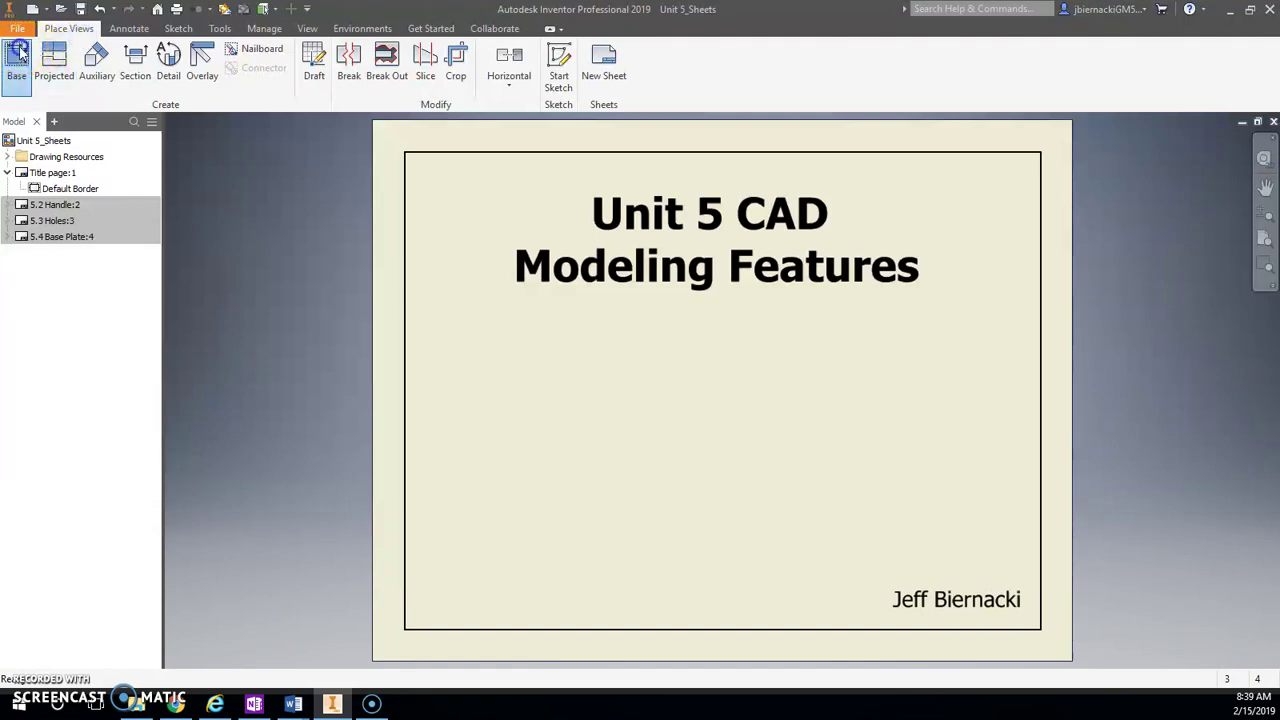
left_click(514, 283)
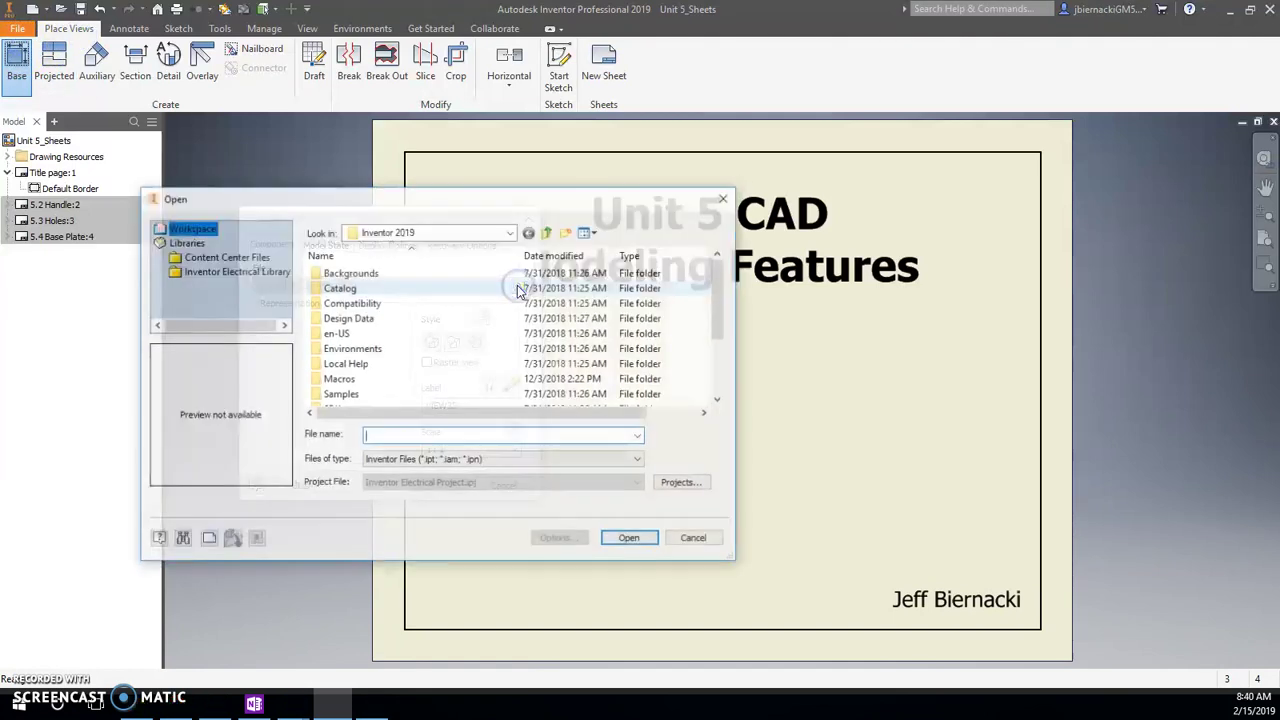
left_click(510, 232)
left_click(510, 232)
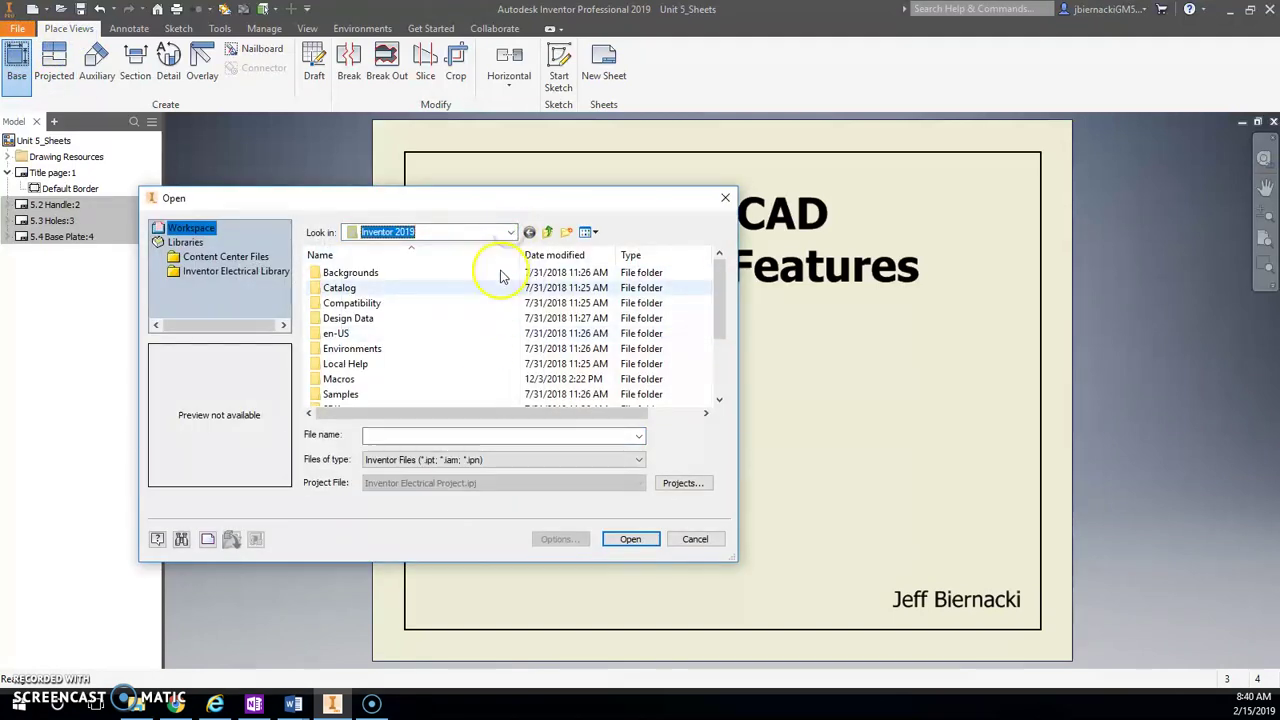
left_click(510, 232)
scroll(486, 320, "up", 2)
left_click(486, 316)
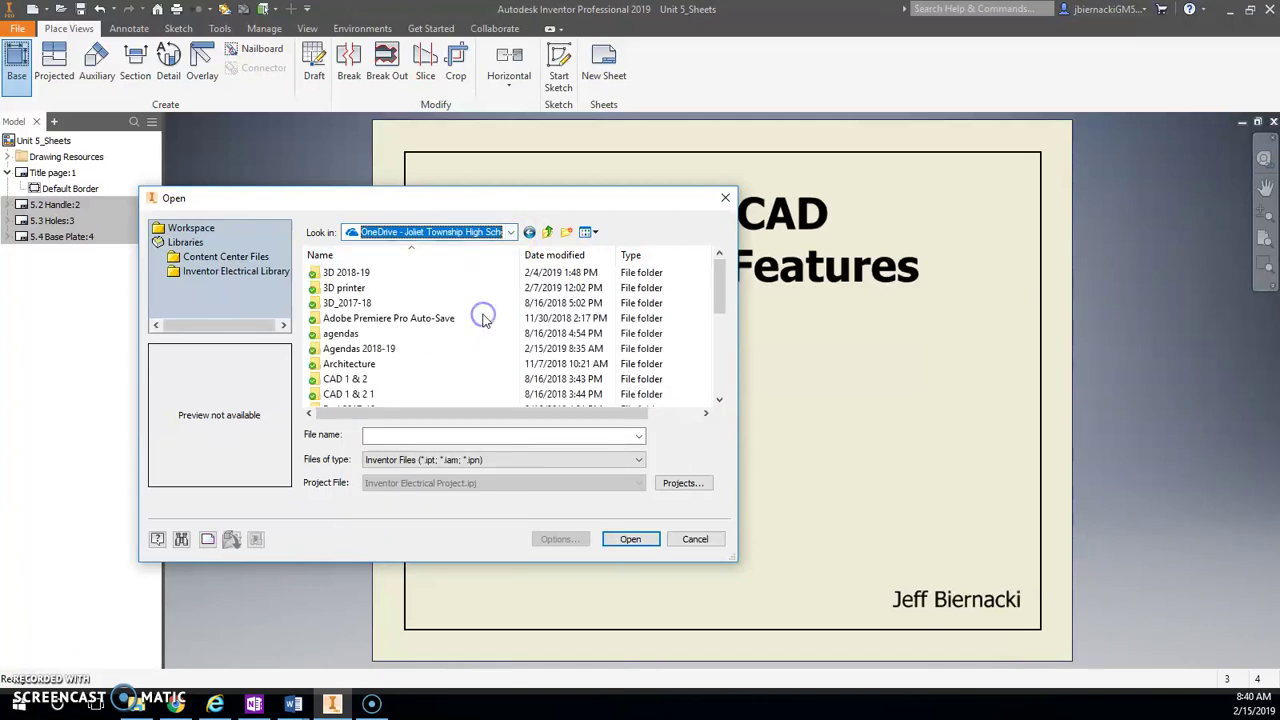
scroll(432, 333, "down", 3)
double_click(412, 337)
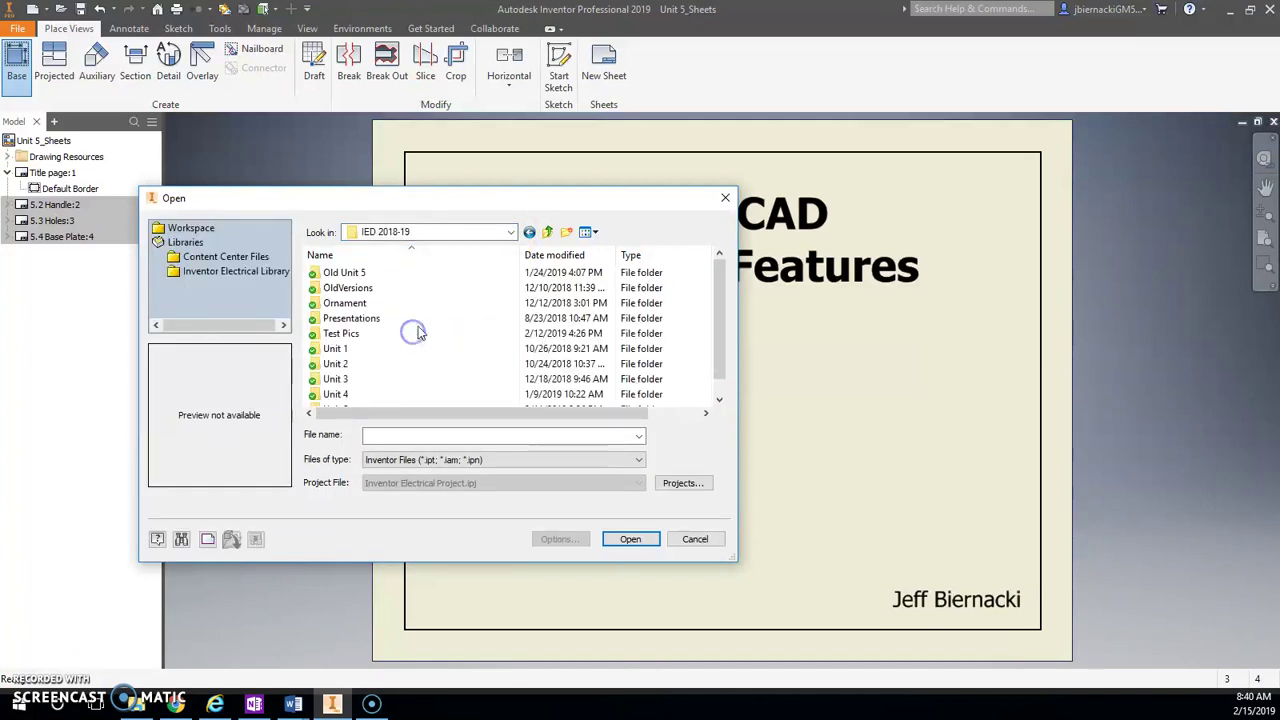
scroll(408, 330, "down", 1)
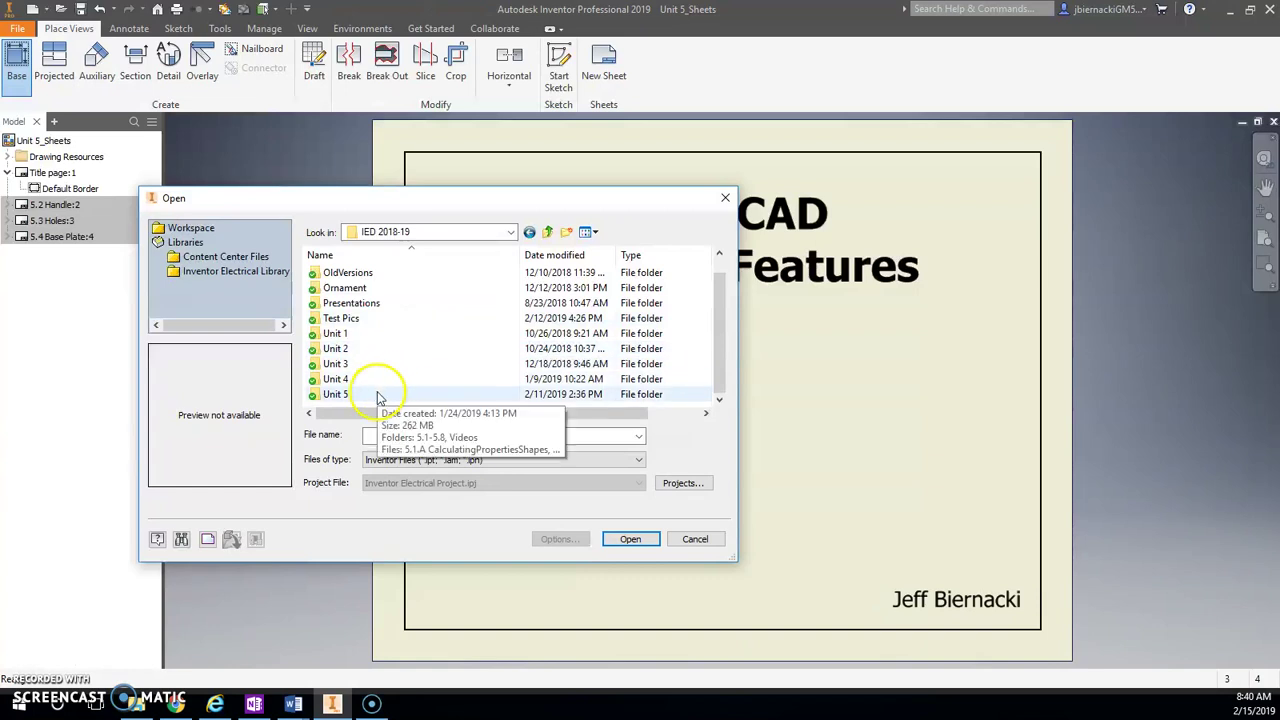
double_click(378, 396)
double_click(414, 274)
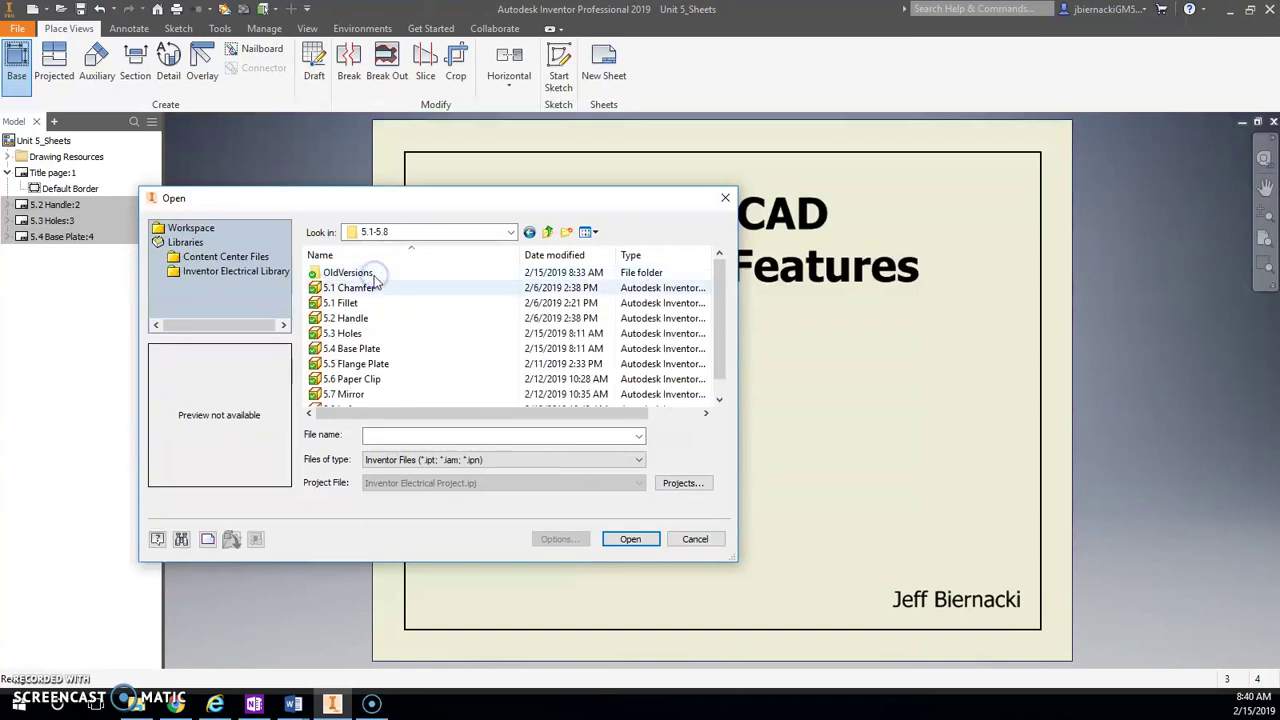
Step: Preview the Unit 5 parts, open 5.5 Flange Plate, and accept the project search path warning
left_click(373, 288)
left_click(376, 303)
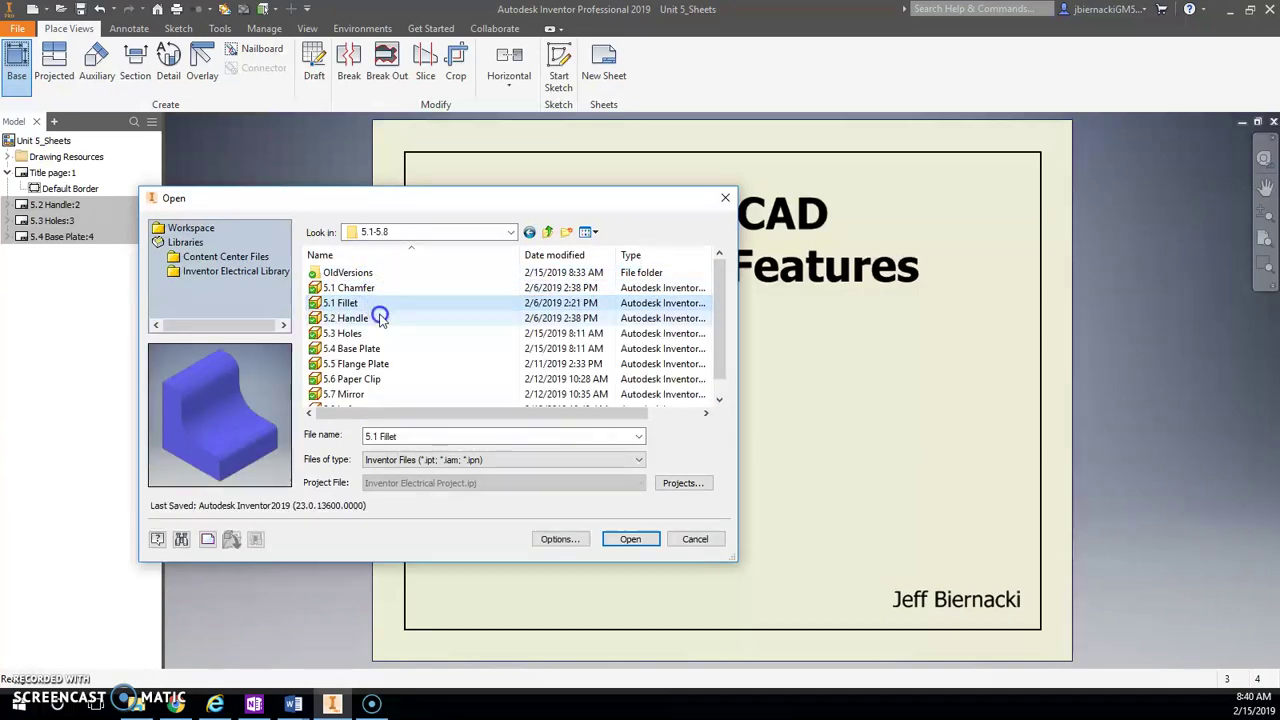
left_click(381, 317)
left_click(376, 334)
left_click(380, 349)
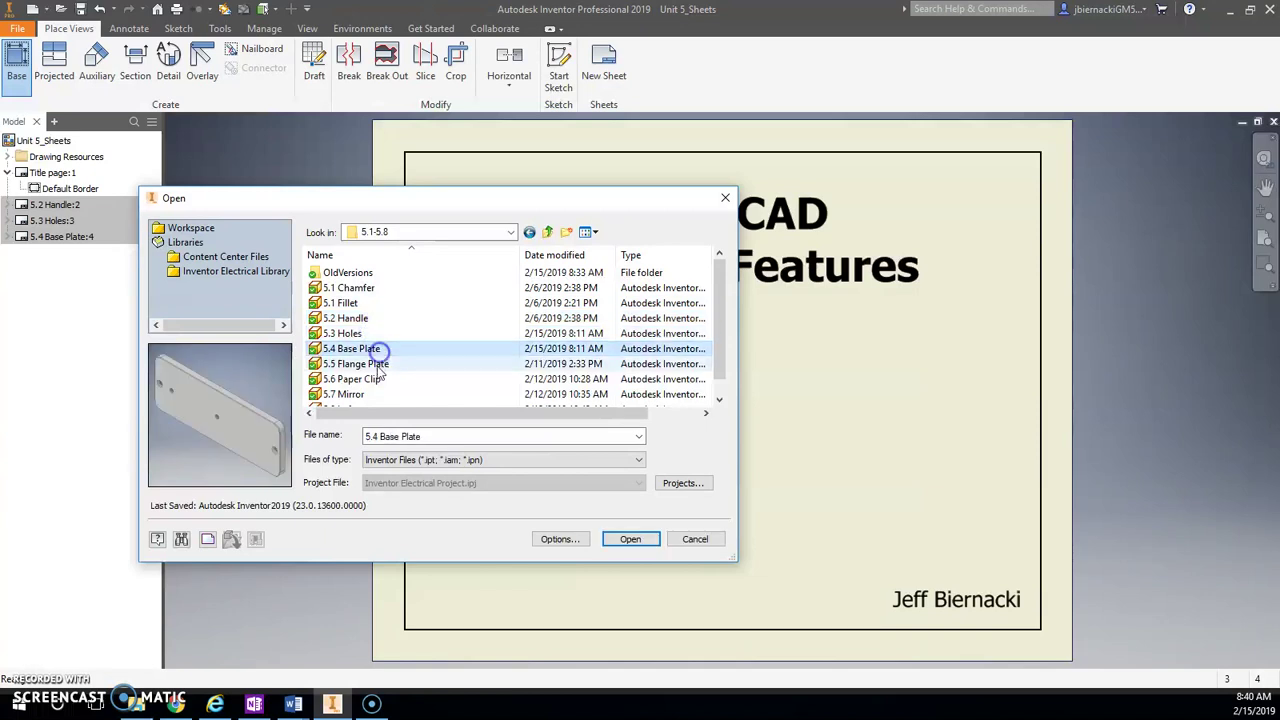
left_click(378, 365)
left_click(380, 382)
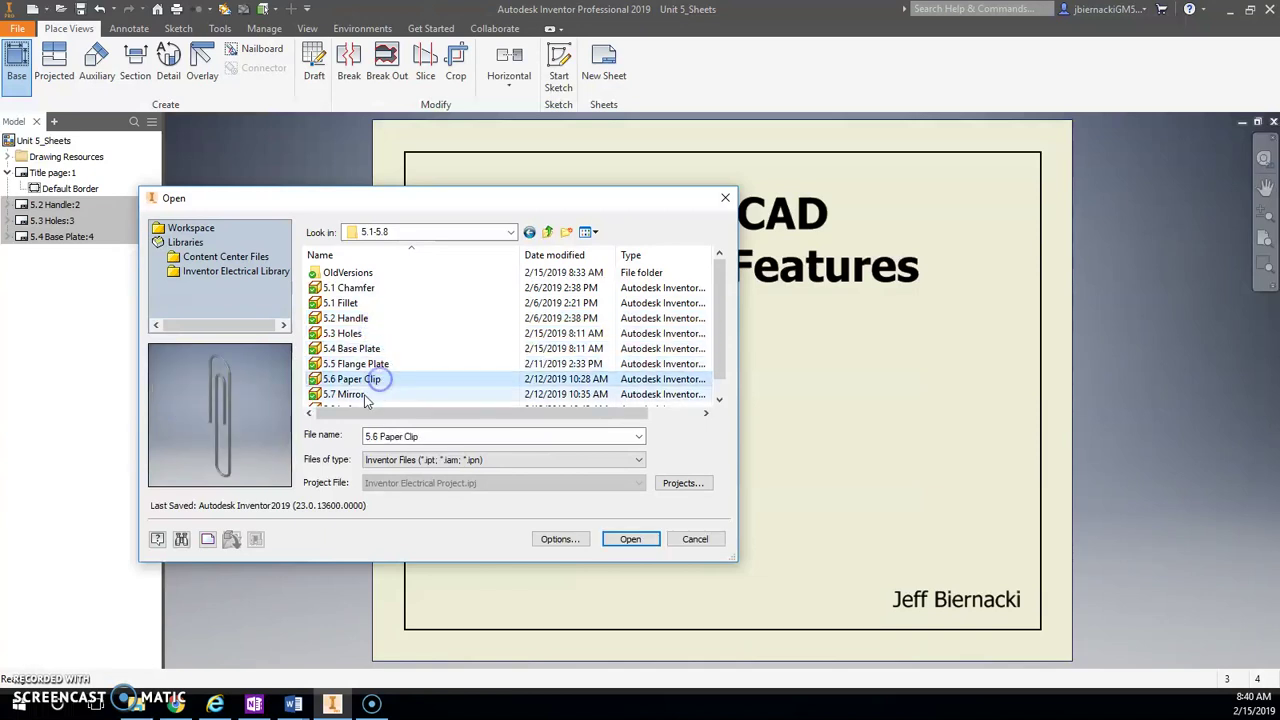
left_click(378, 394)
left_click(362, 396)
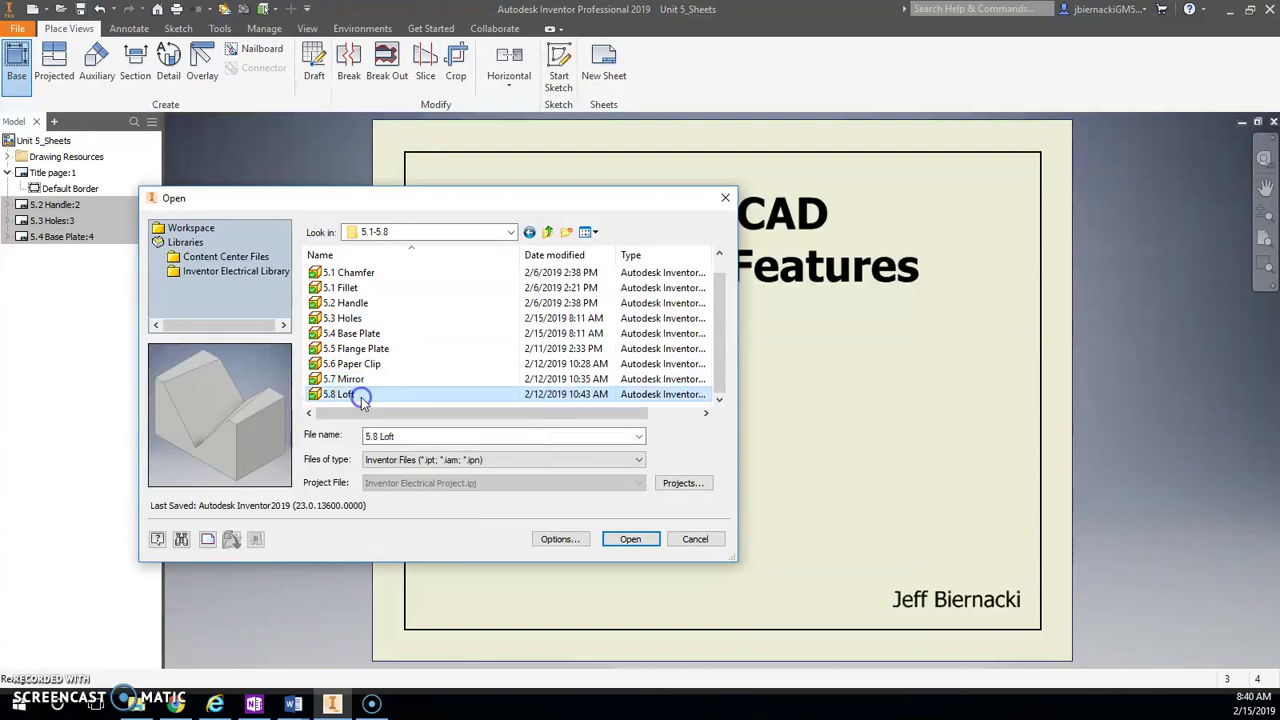
left_click(380, 349)
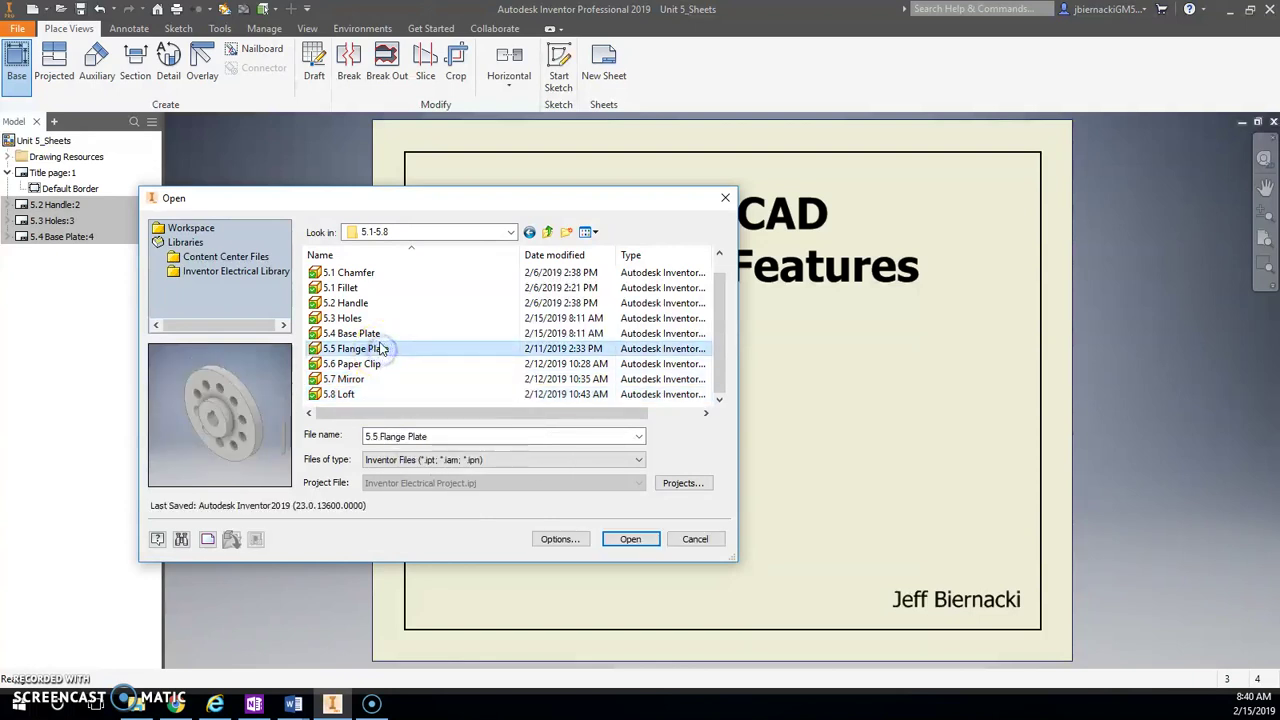
left_click(626, 540)
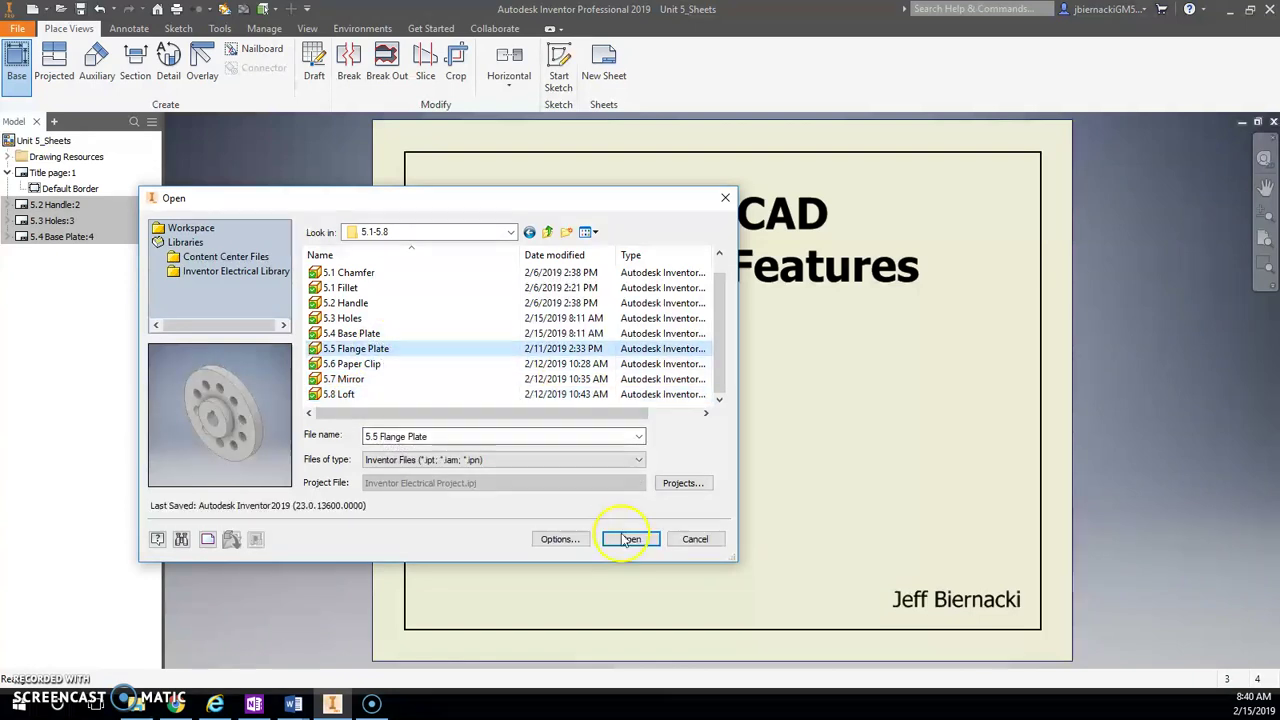
left_click(629, 541)
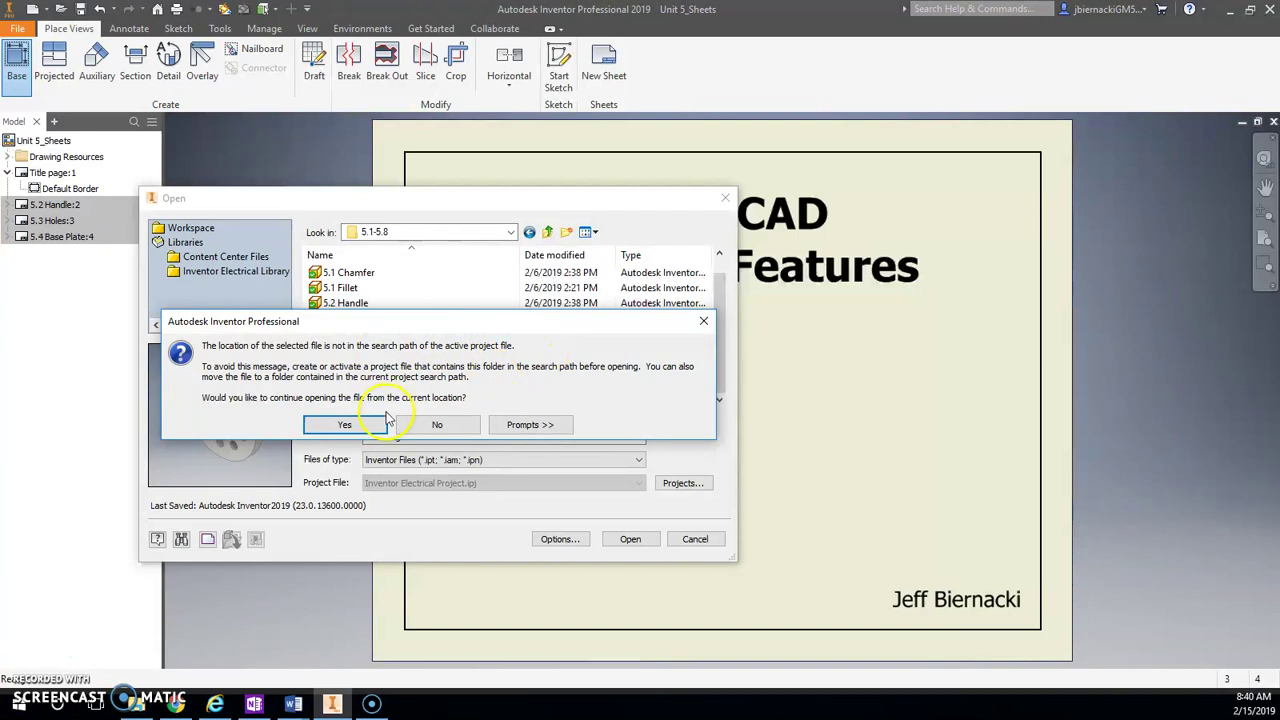
left_click(362, 424)
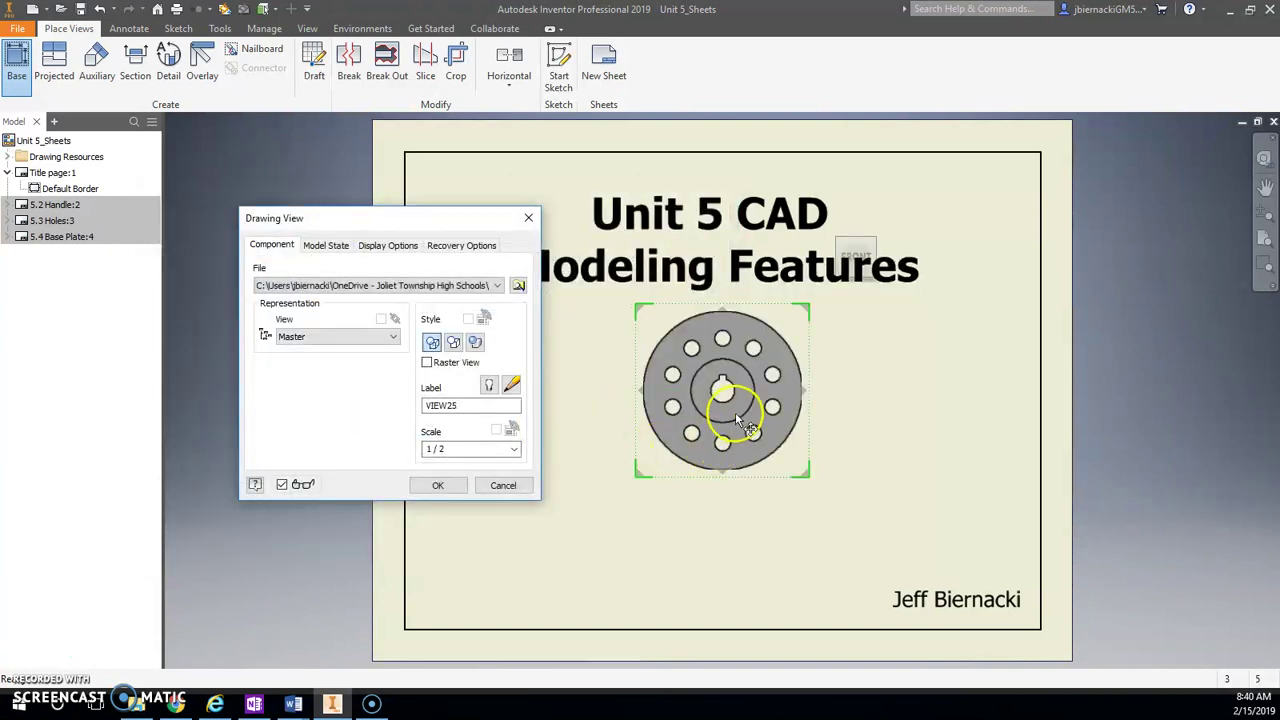
Step: Place the flange plate as a shaded isometric view at 1:1 in the page's lower left
left_click(872, 243)
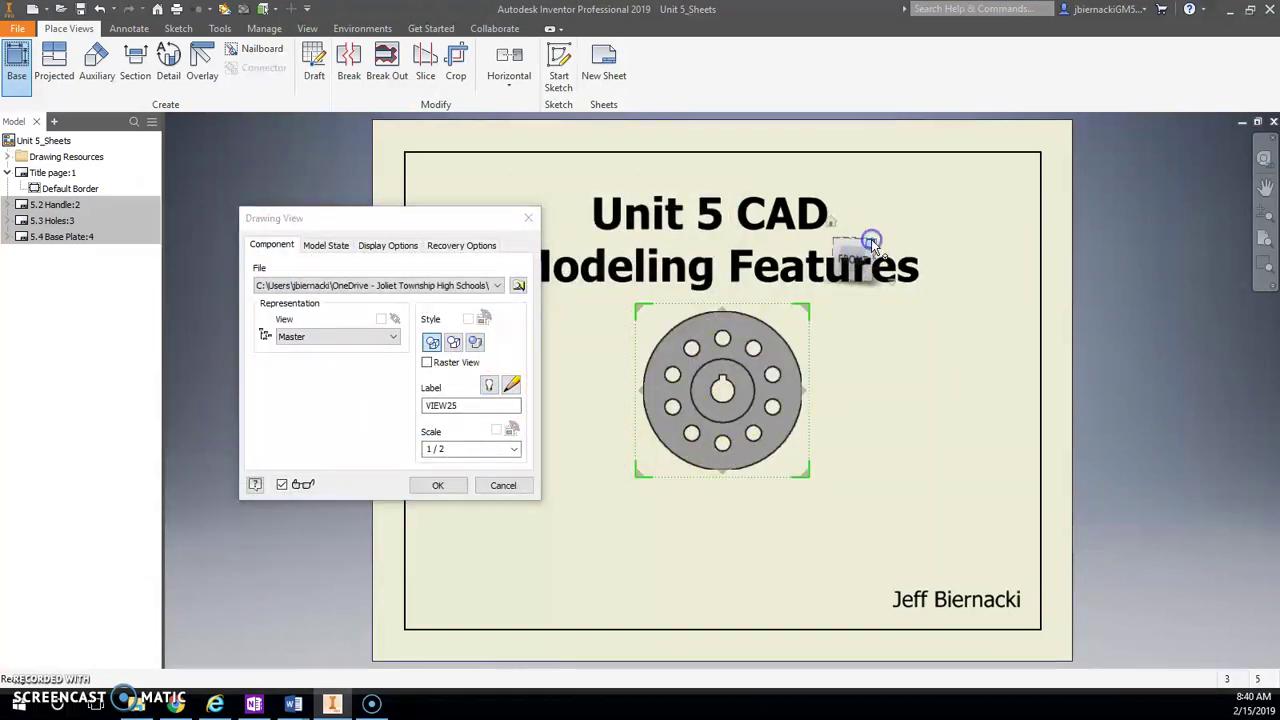
left_click(514, 449)
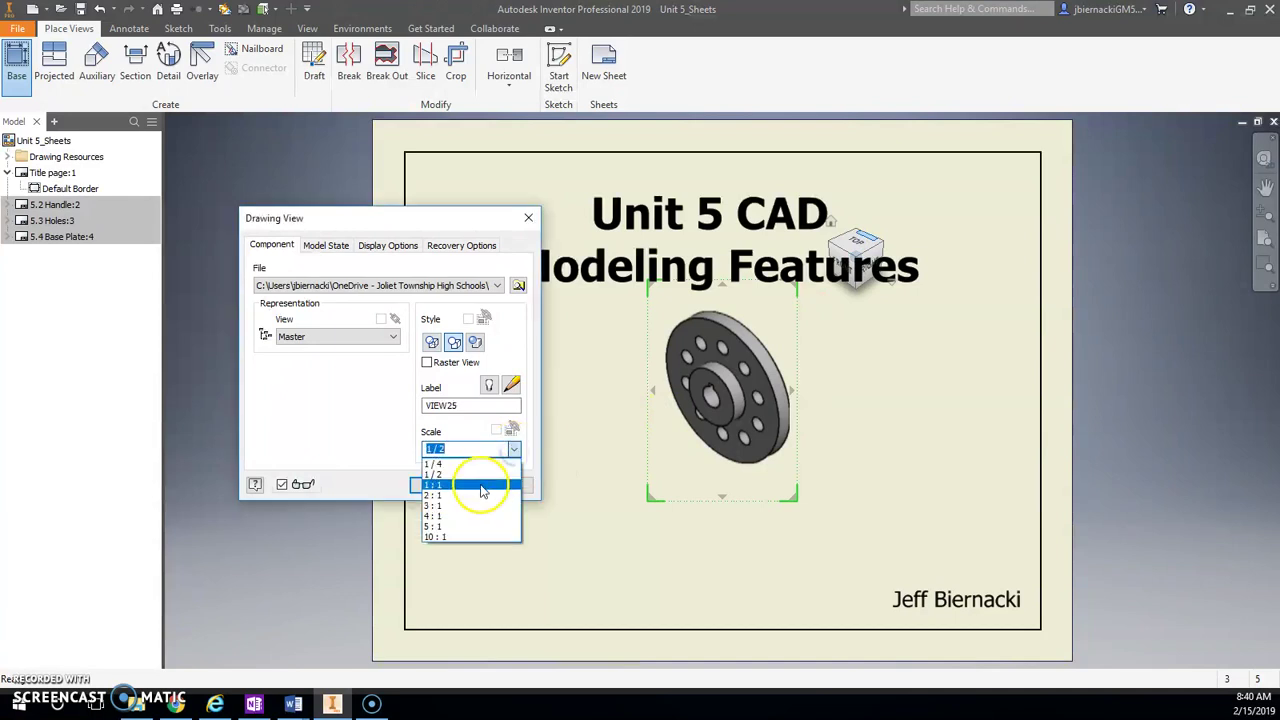
left_click(481, 485)
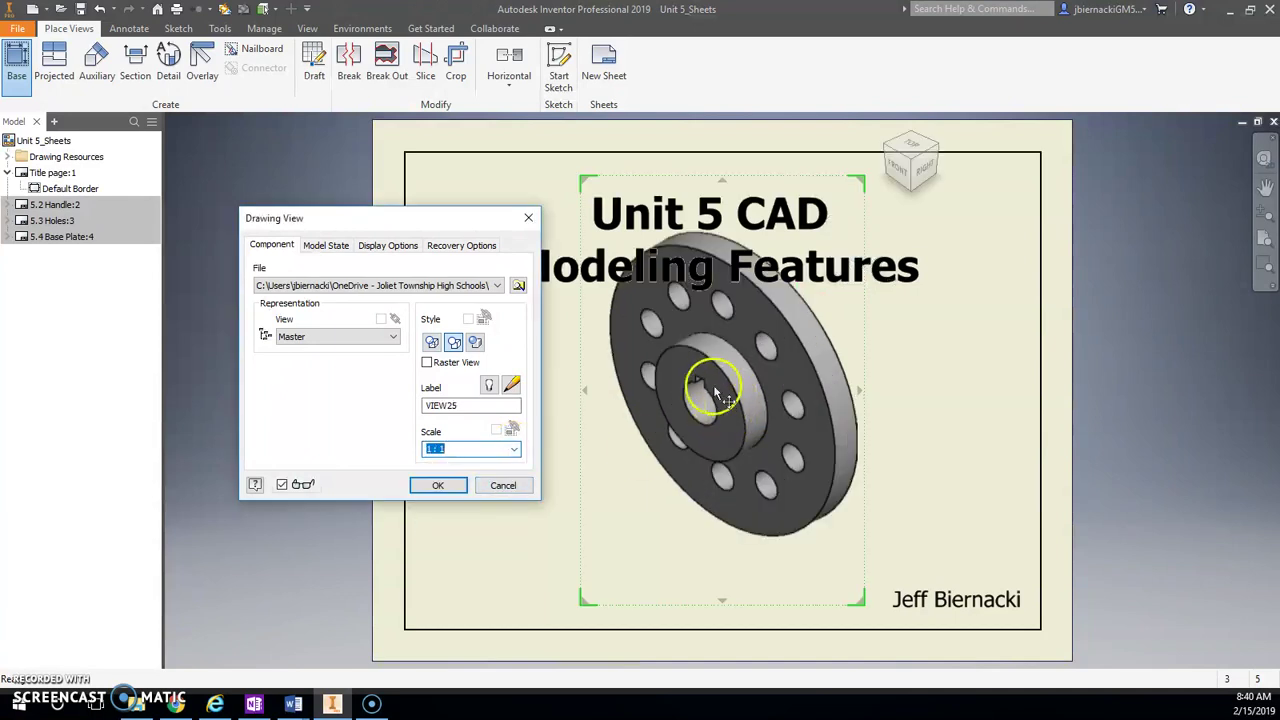
left_click(476, 343)
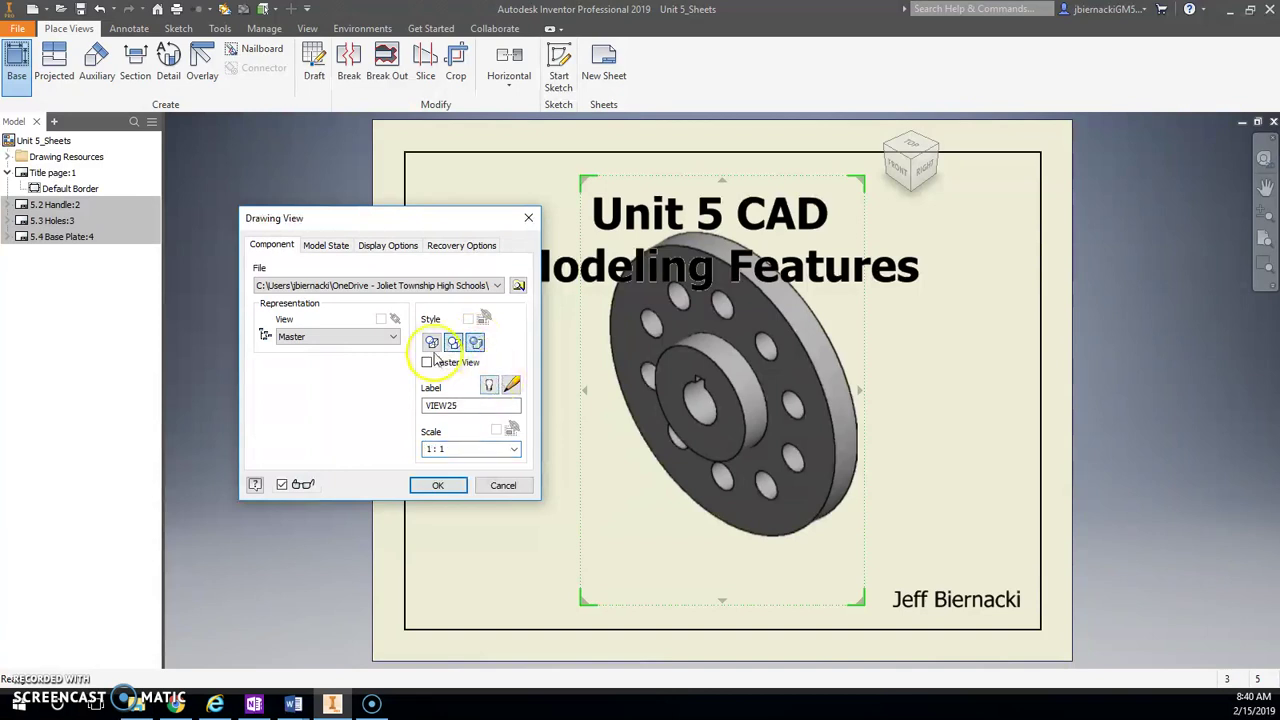
left_click(433, 485)
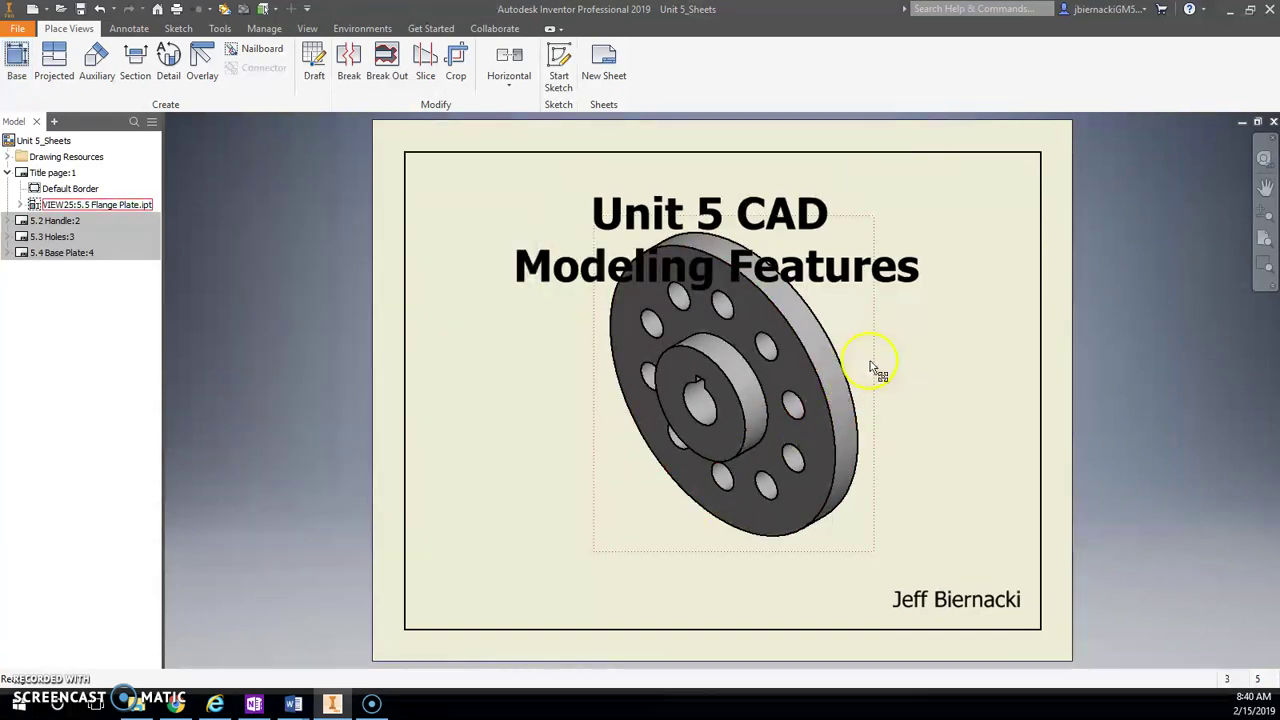
left_click_drag(871, 363, 741, 436)
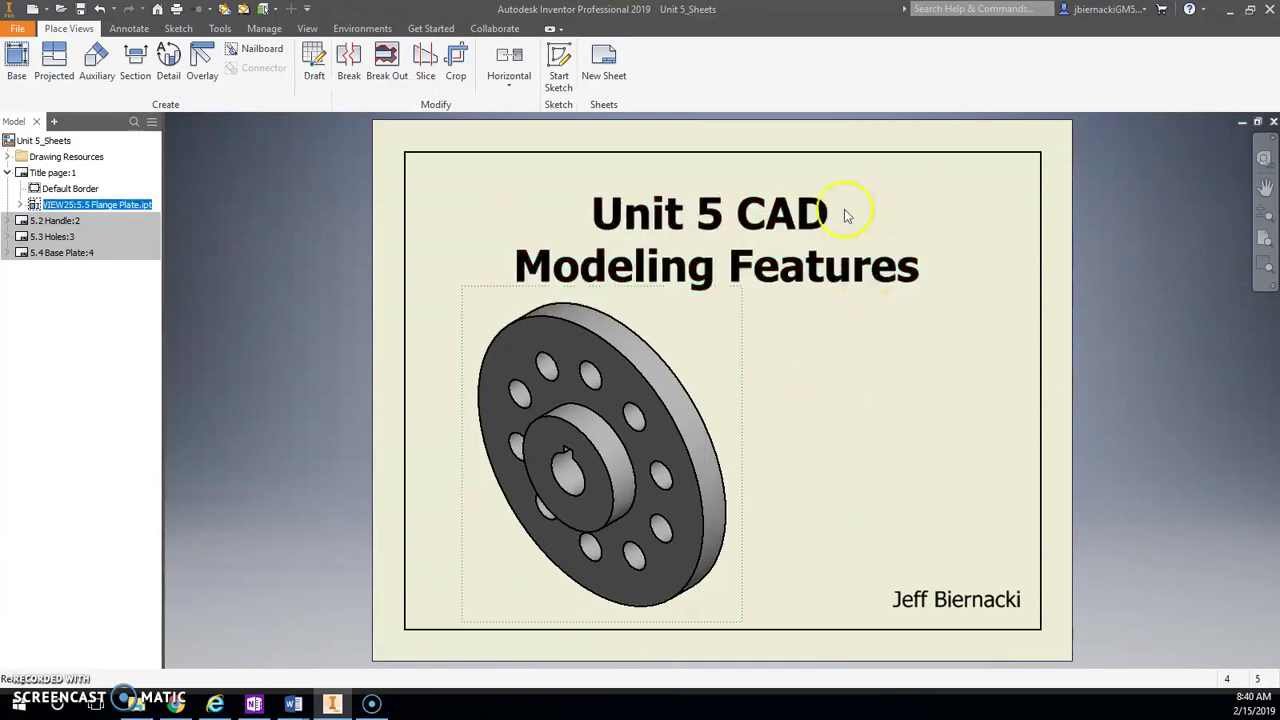
Step: Right-align the heading text and position it in the sheet's top-right corner
left_click_drag(849, 211, 919, 189)
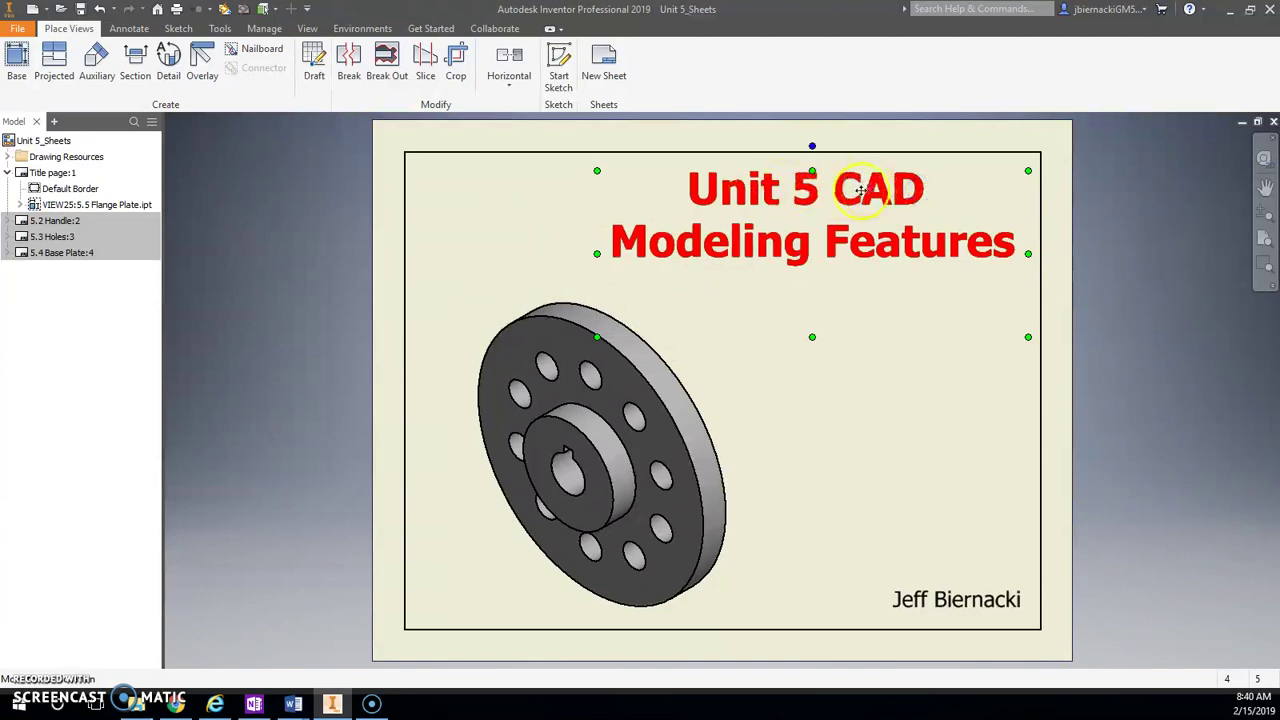
double_click(650, 273)
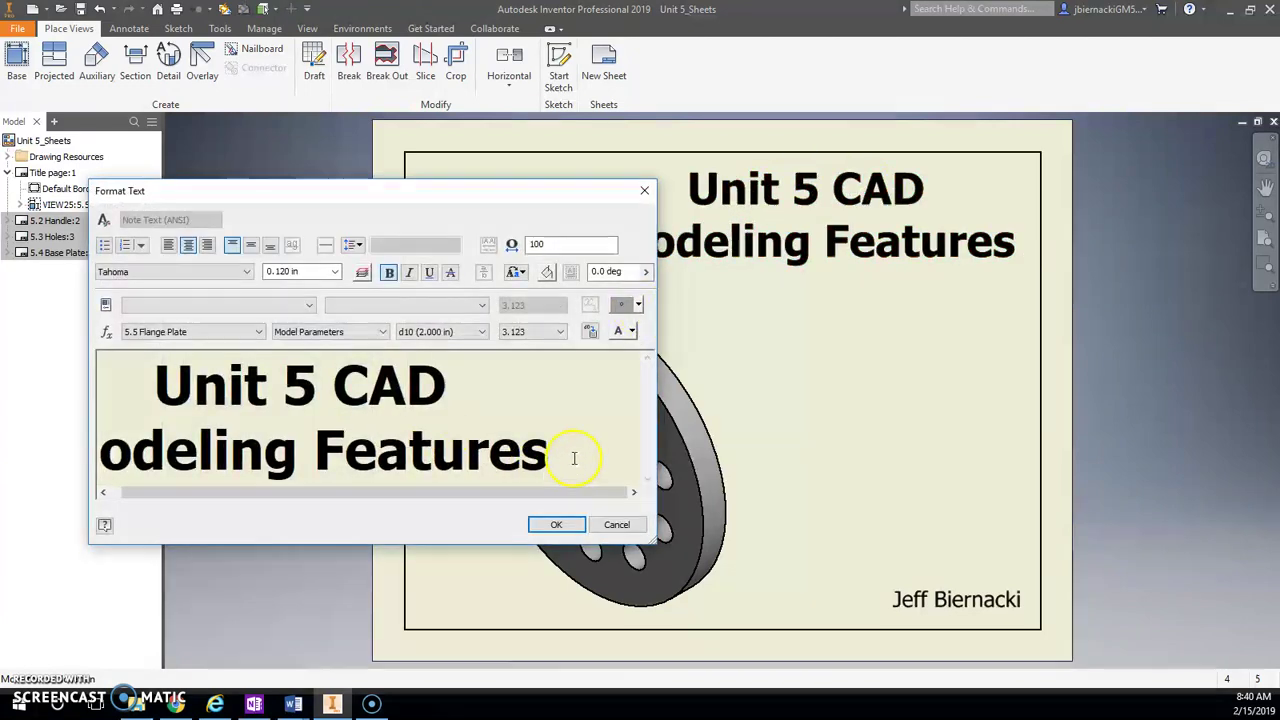
left_click_drag(574, 458, 135, 372)
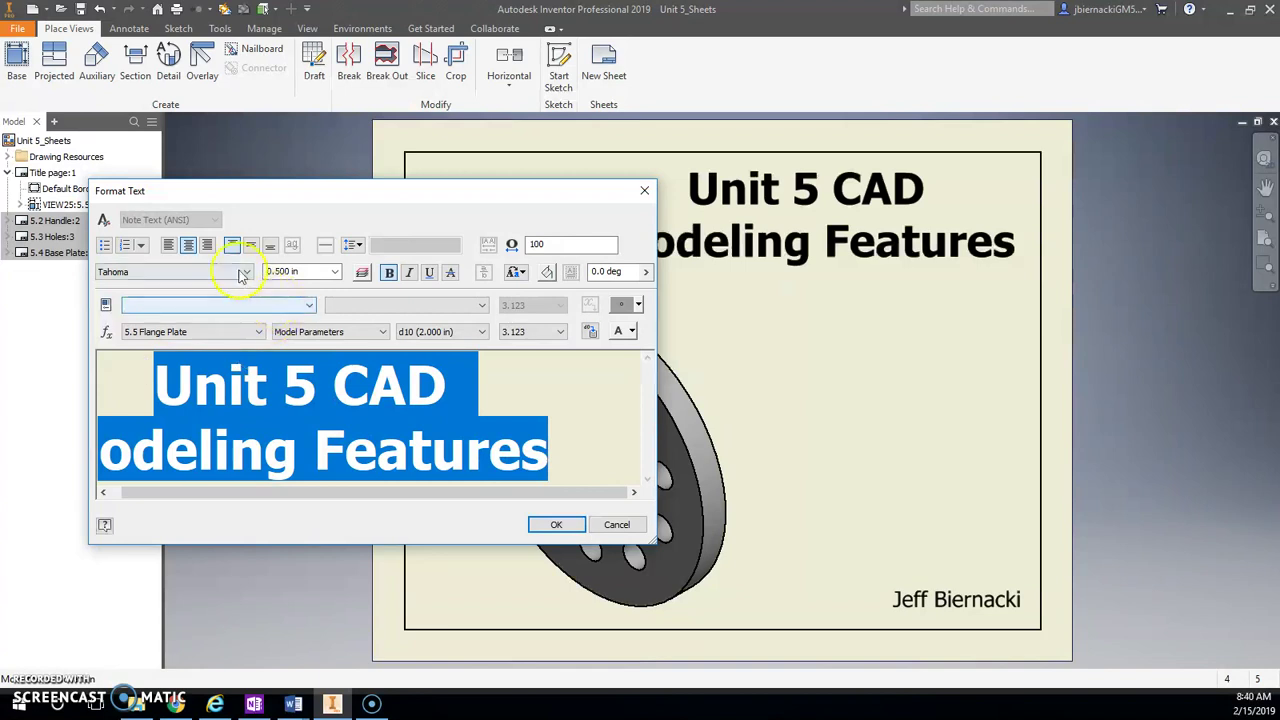
left_click(207, 244)
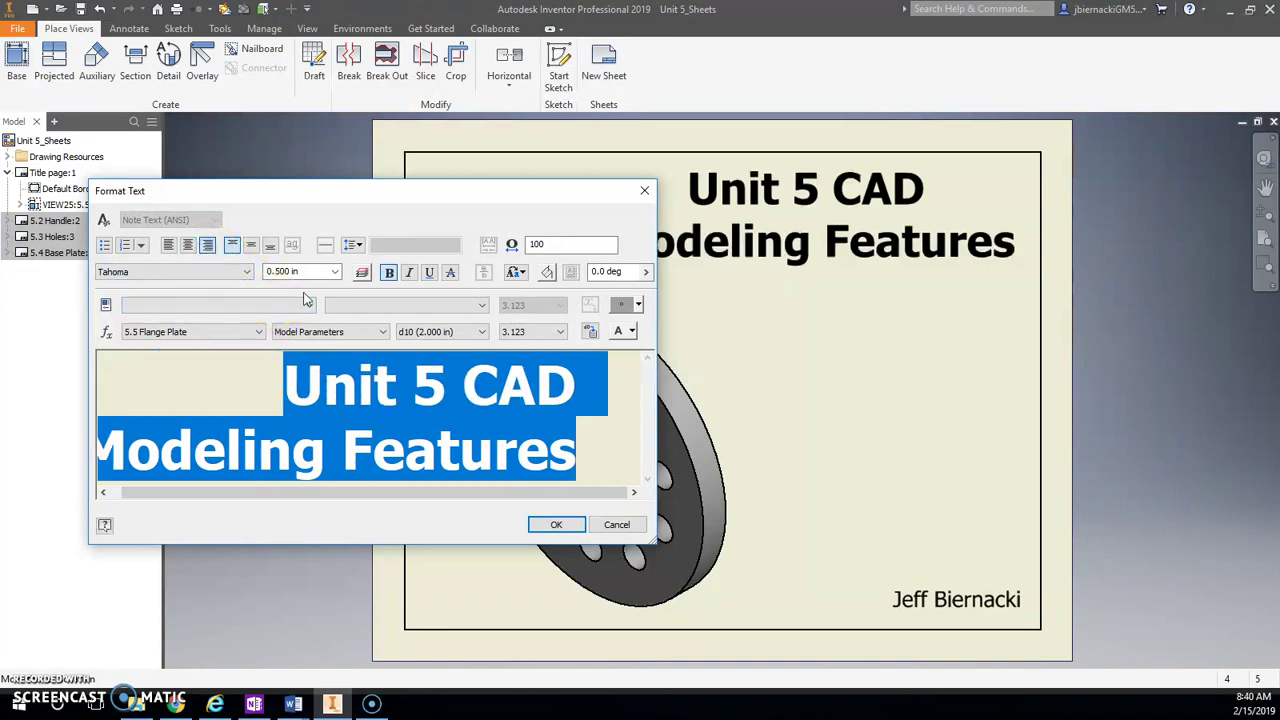
left_click(556, 524)
left_click_drag(876, 191, 886, 184)
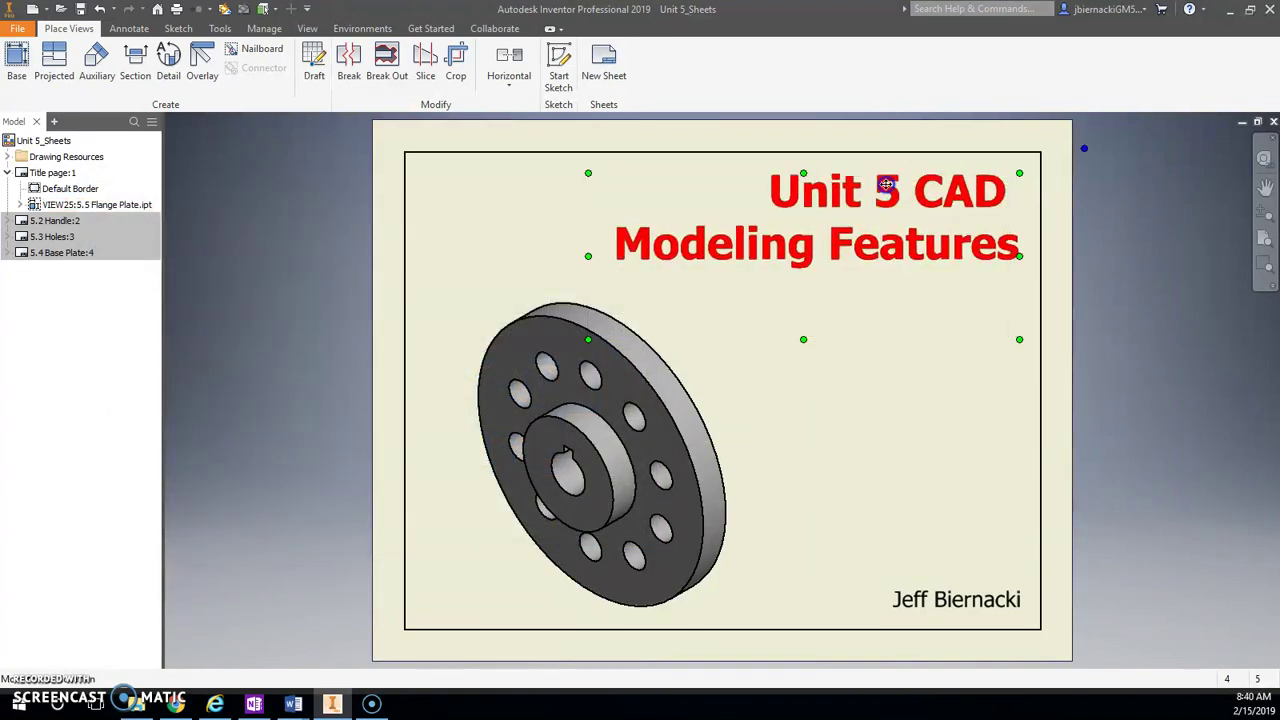
Step: Move the author name note slightly up and left
left_click_drag(958, 598, 935, 545)
left_click(919, 319)
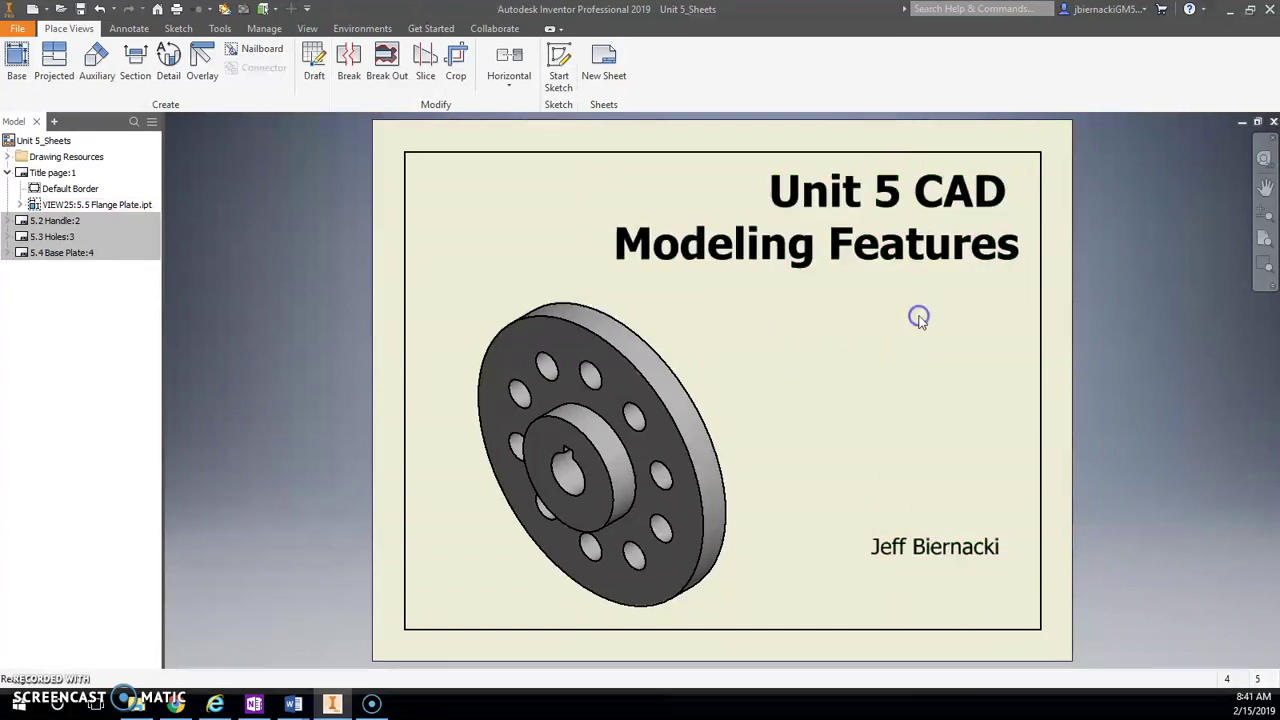
left_click(748, 383)
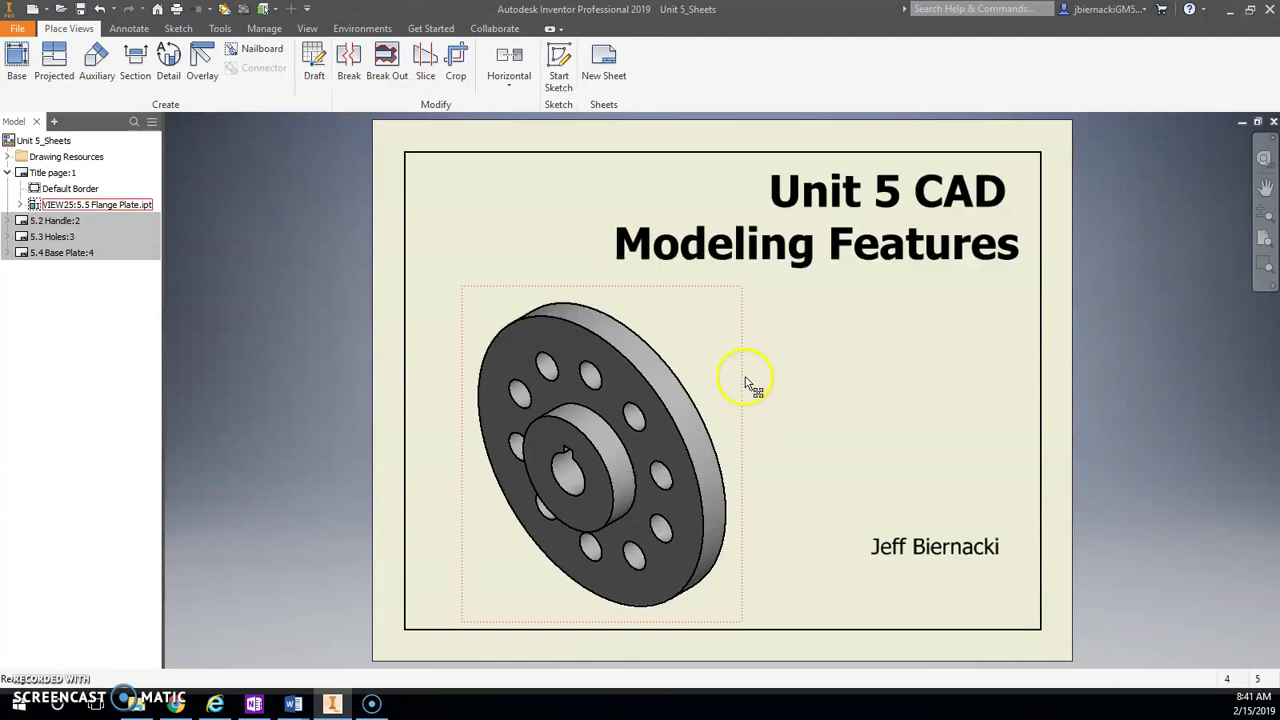
Step: Delete the accidentally added Title page:5 sheet and select the 5.2 Handle:2 sheet
left_click(616, 68)
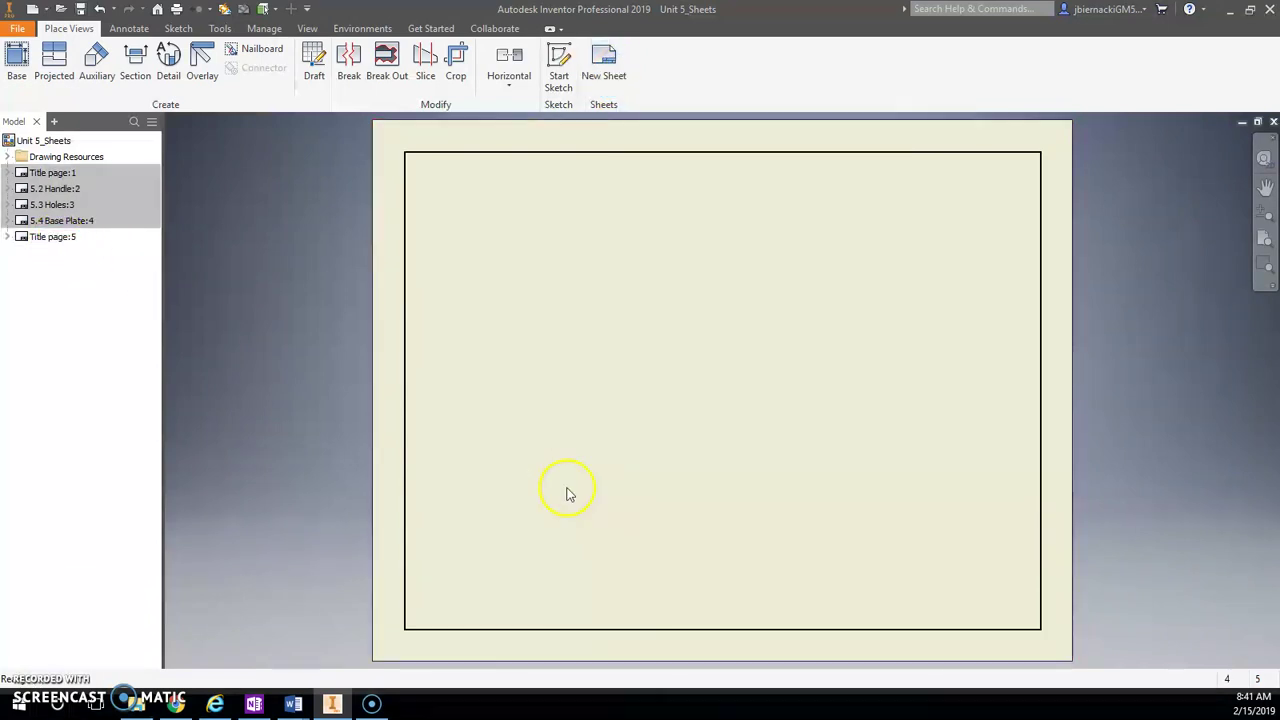
left_click(28, 247)
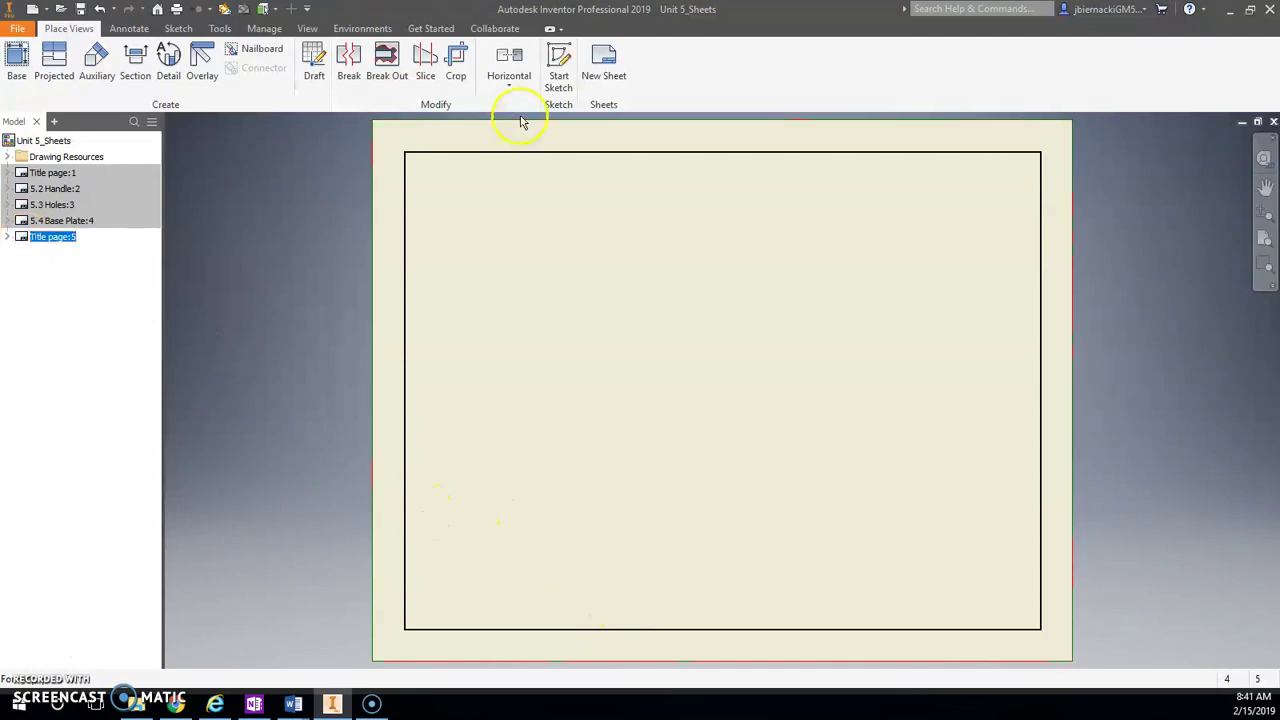
right_click(36, 242)
left_click(78, 284)
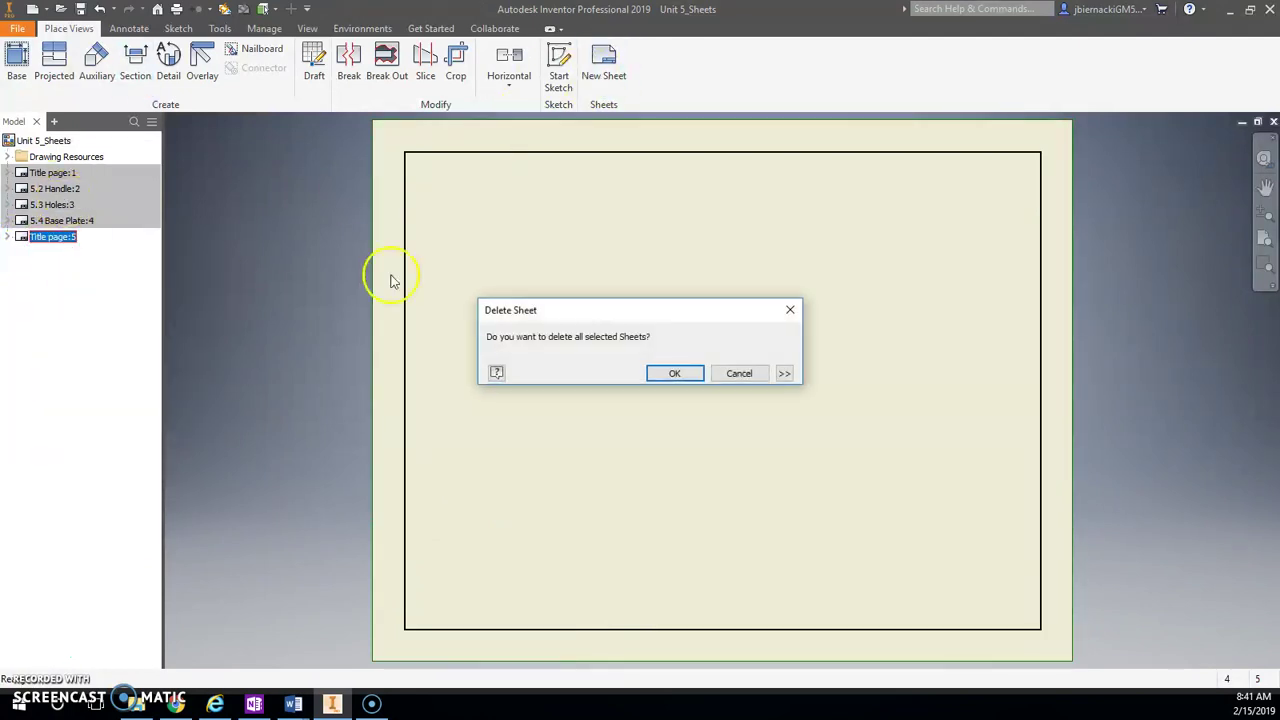
left_click(674, 373)
double_click(55, 189)
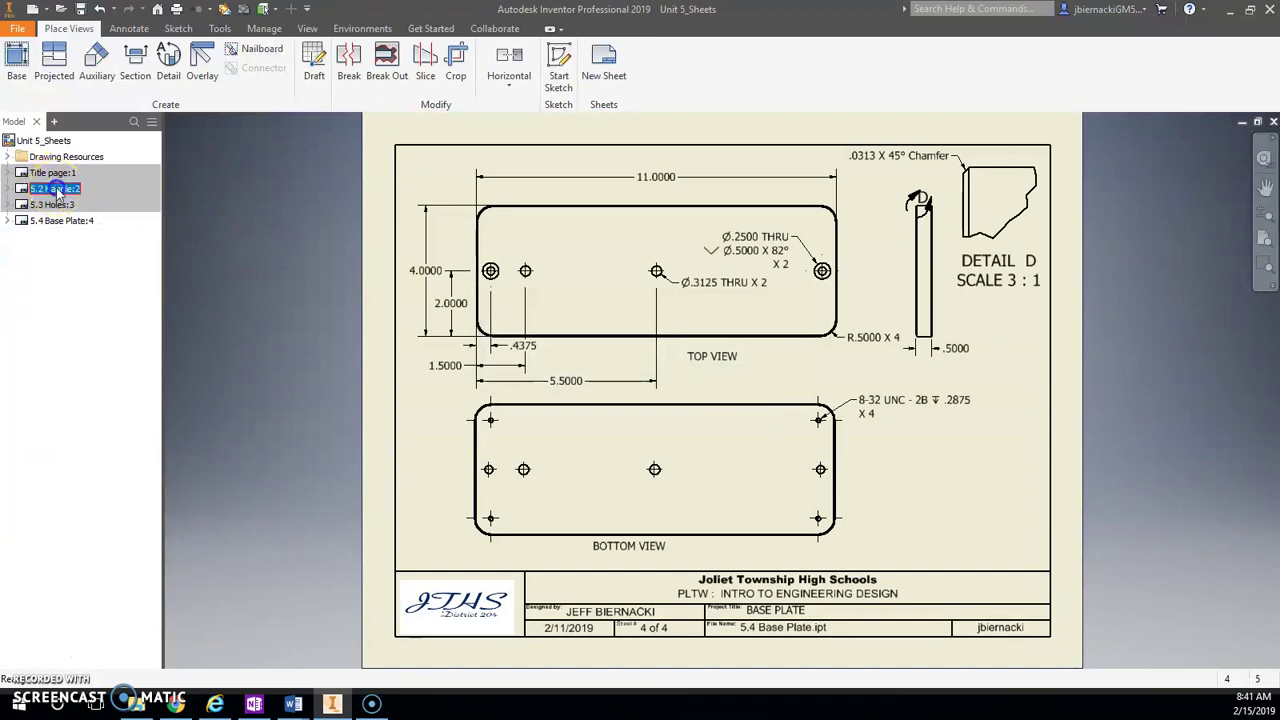
right_click(57, 193)
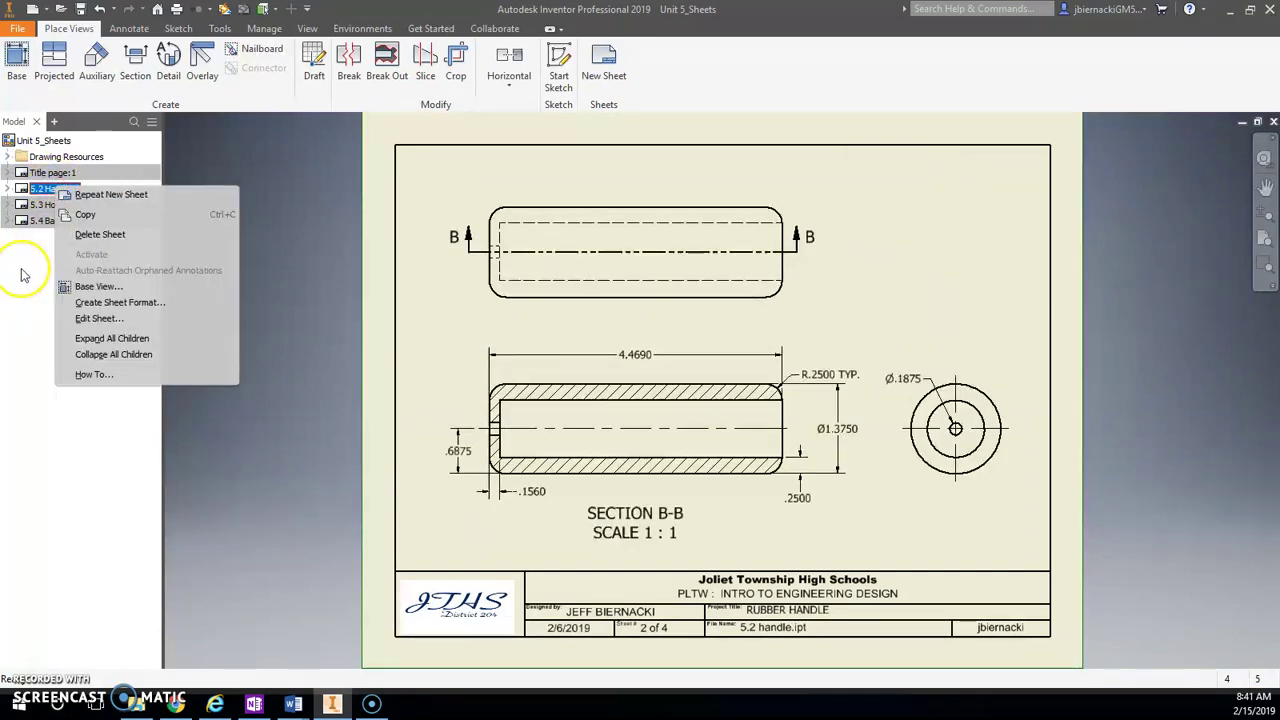
left_click(57, 232)
Step: Add a new fifth sheet with 'Unit 5 Models' as the title block's project title
left_click(604, 62)
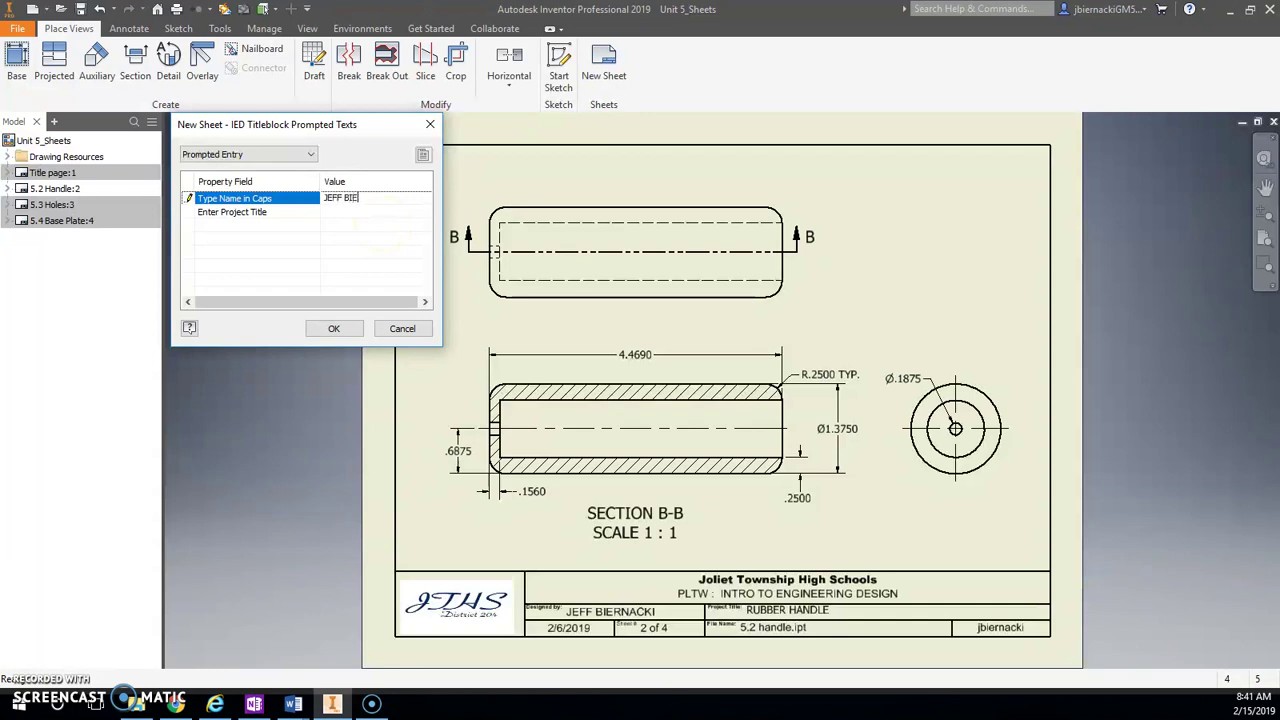
left_click(407, 212)
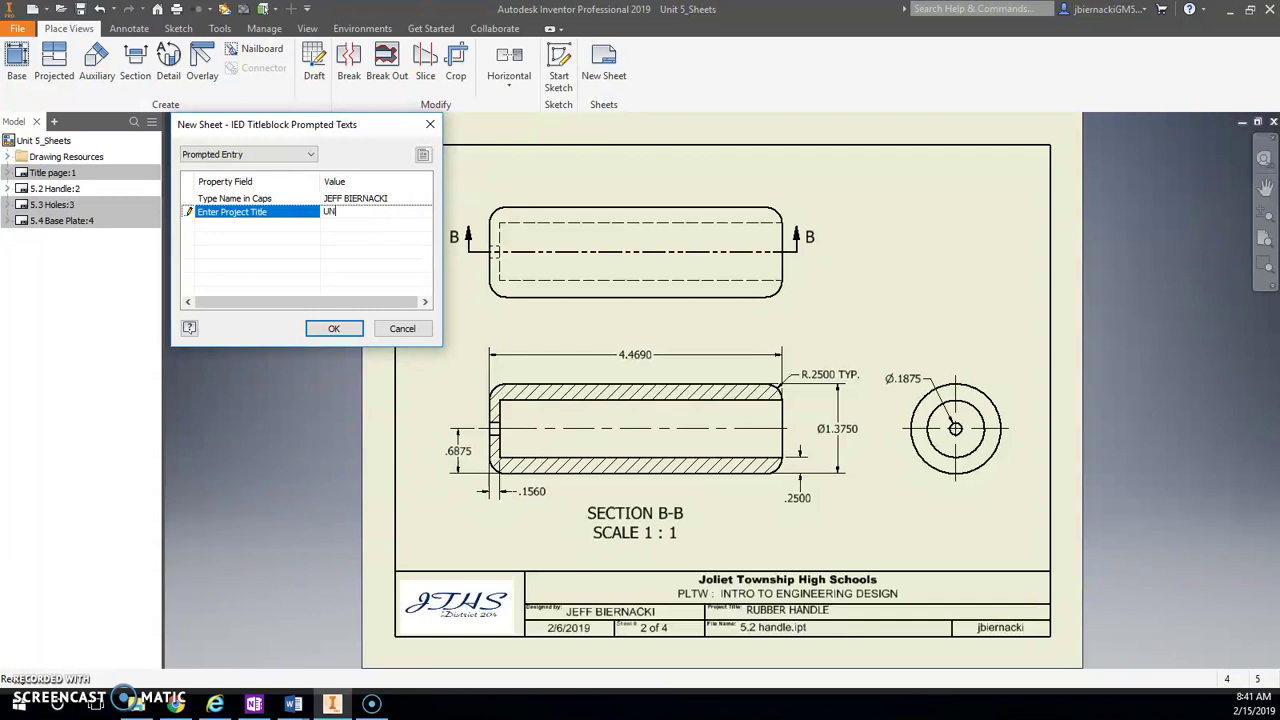
type("Unit 5 Models")
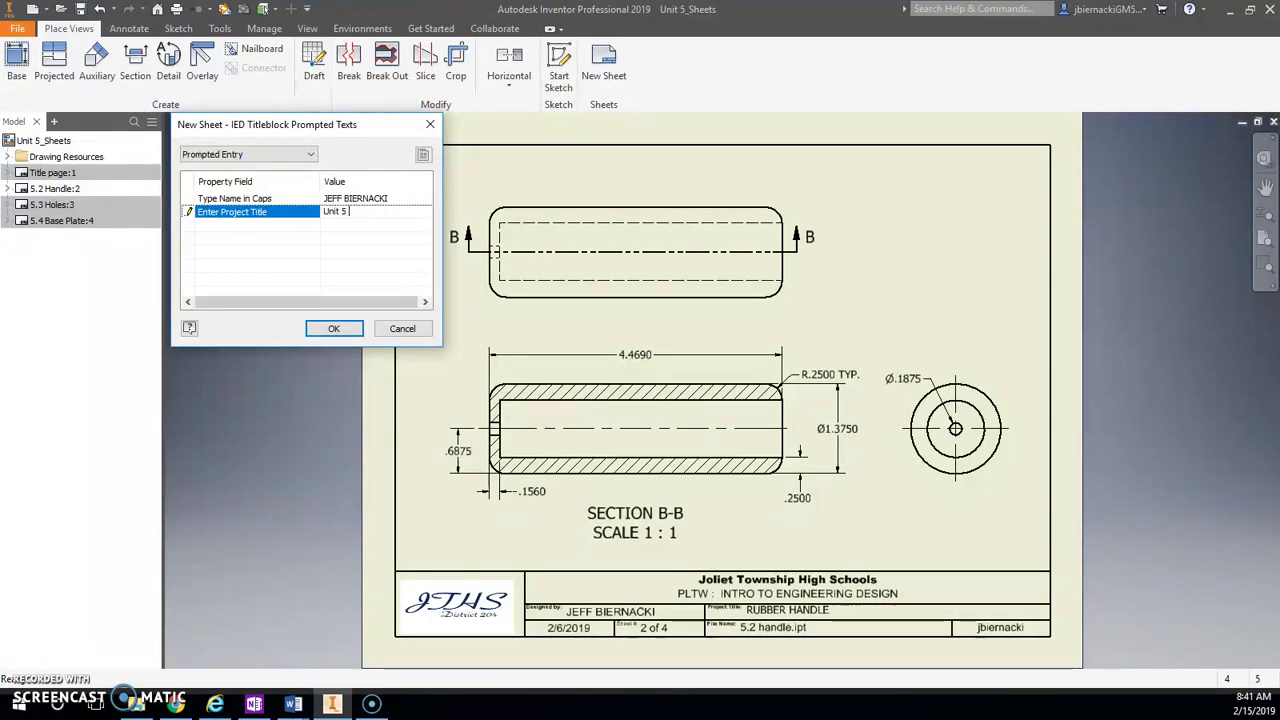
left_click(333, 328)
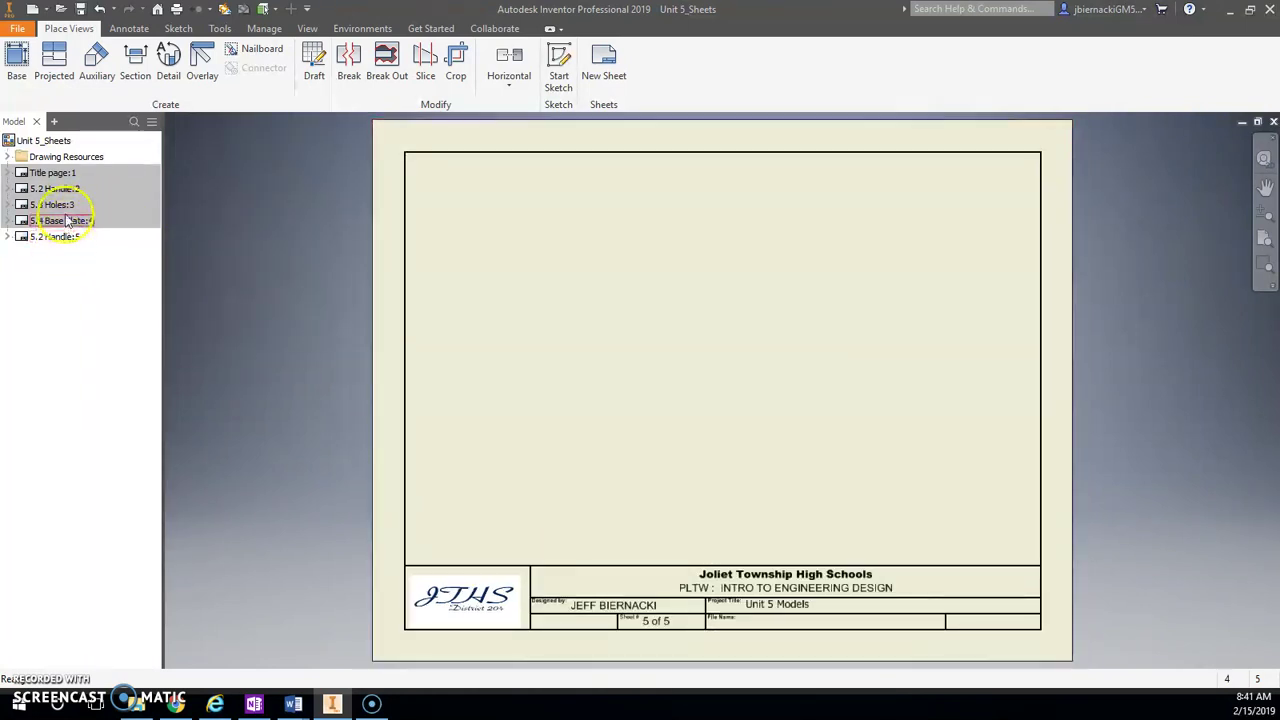
Step: Rename the fifth sheet '3D models' and move it to second place, right after Title page
double_click(60, 241)
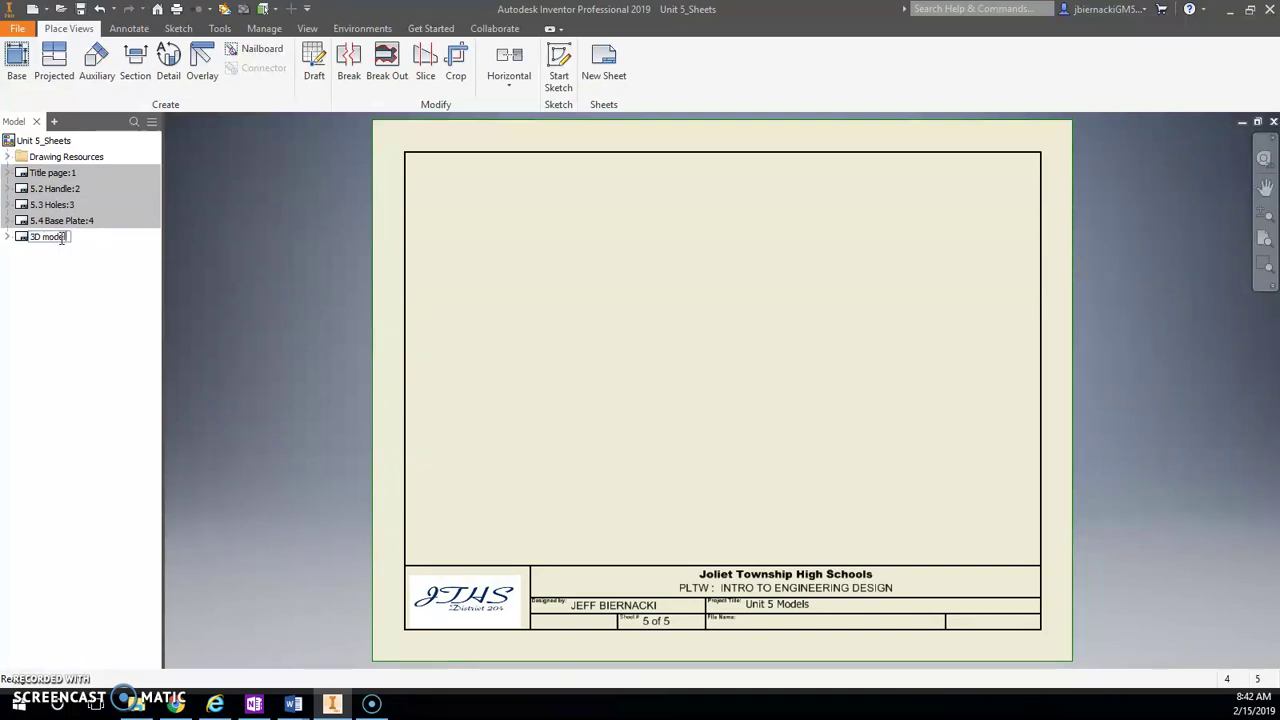
left_click(55, 260)
left_click_drag(55, 237, 52, 188)
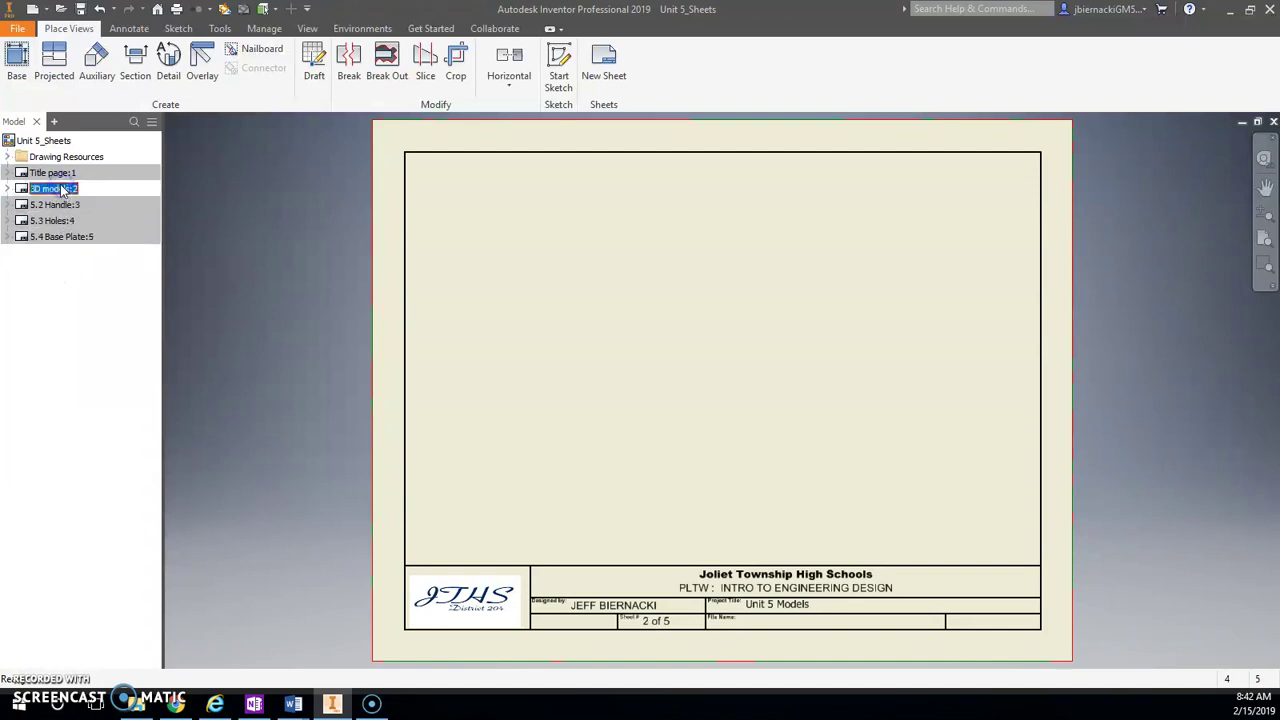
double_click(57, 173)
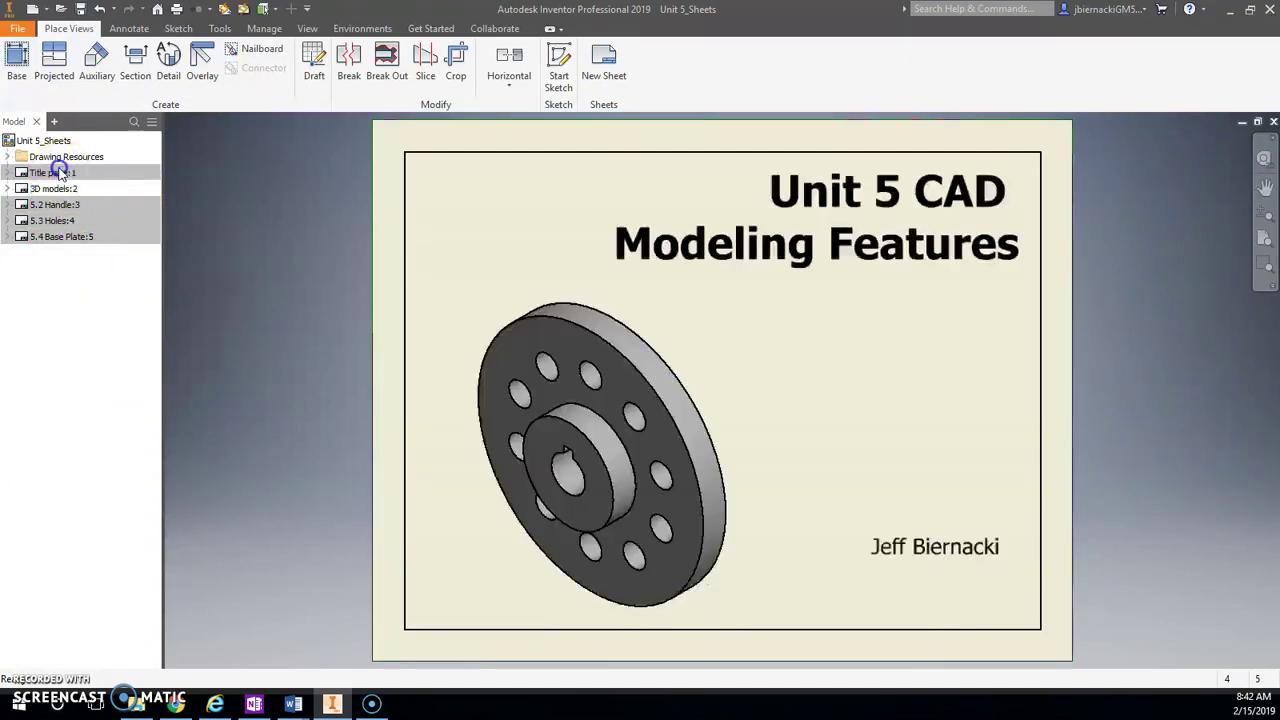
double_click(47, 190)
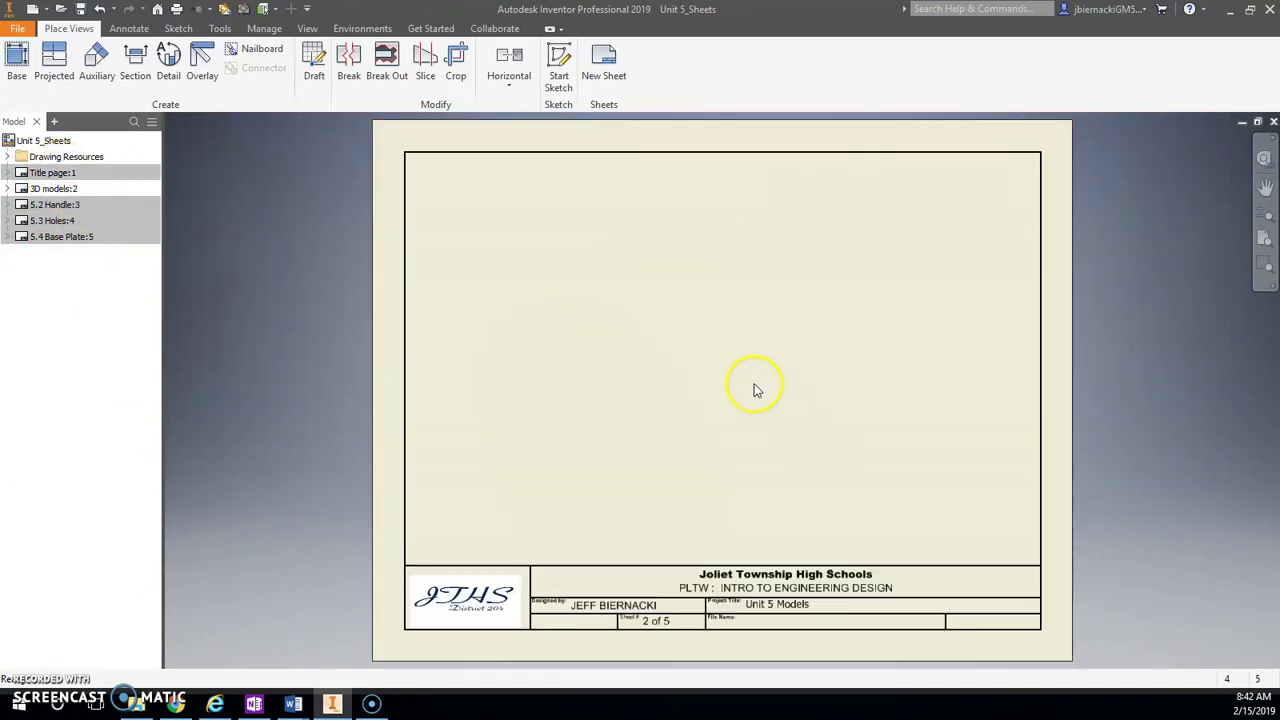
Step: Start a base view and load 5.1 Chamfer.ipt from OneDrive's IED 2018-19 > Unit 5 > 5.1-5.8 folder
left_click(17, 62)
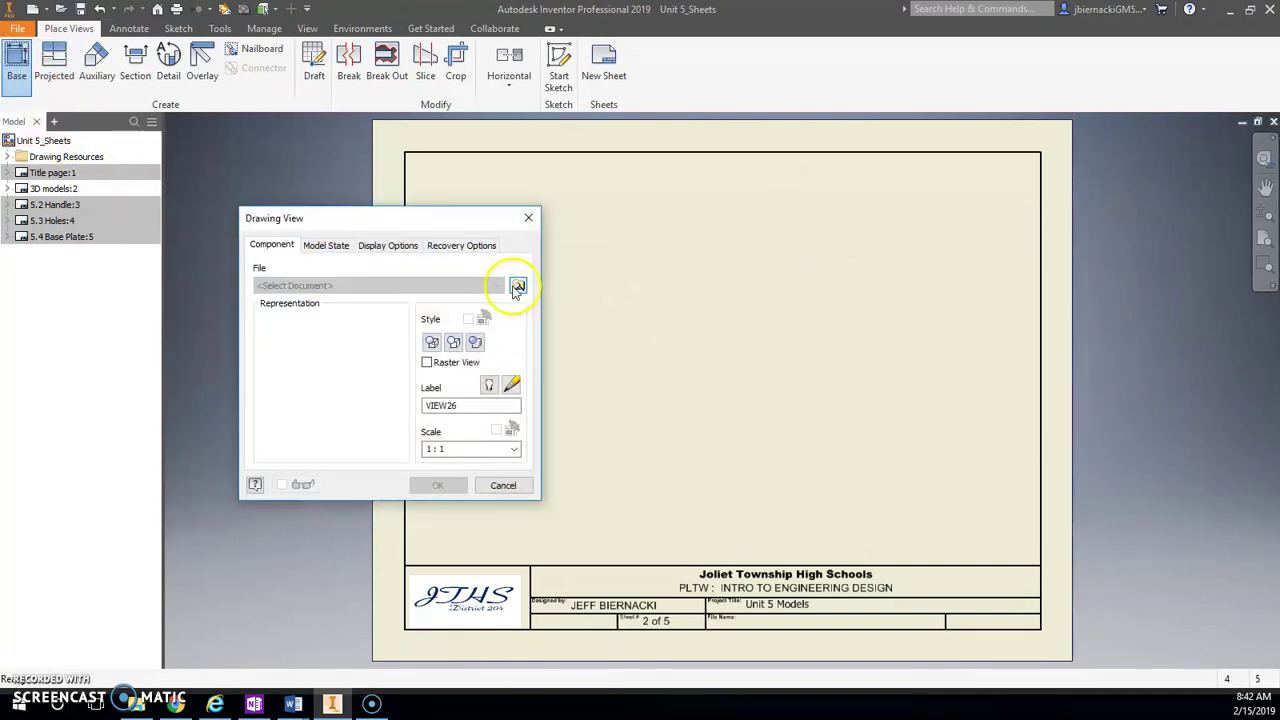
left_click(515, 286)
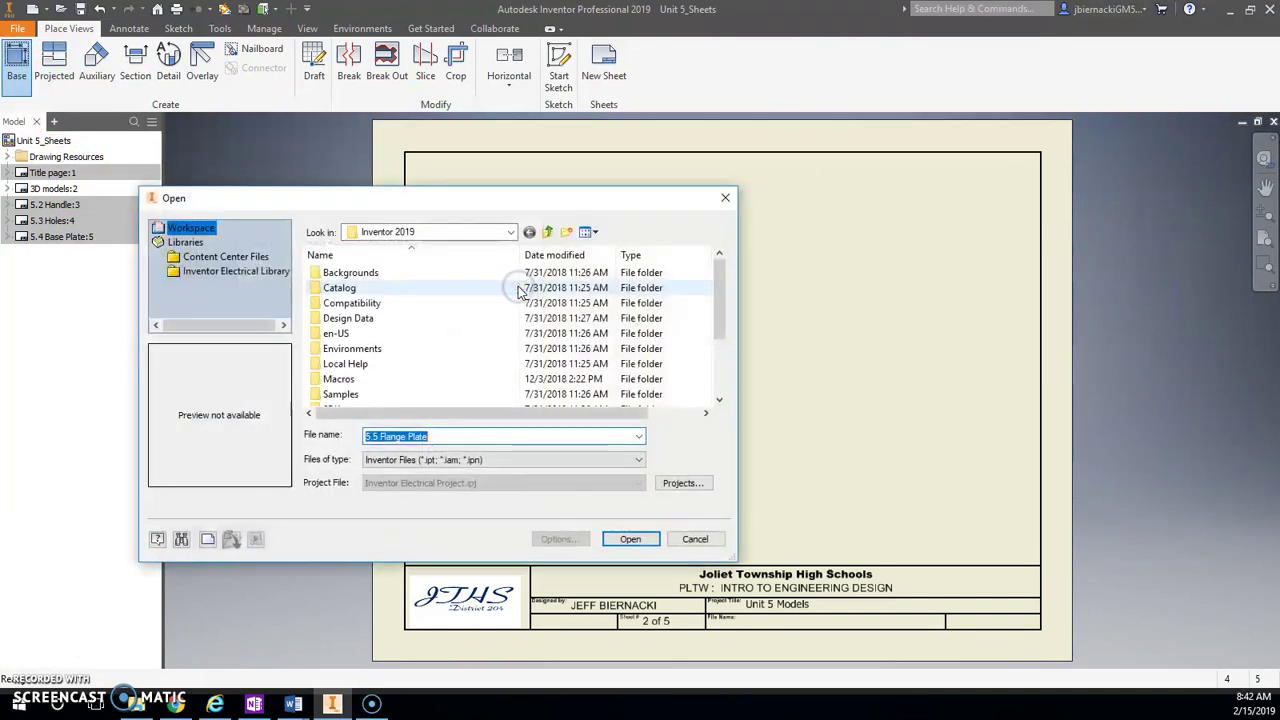
left_click(509, 232)
left_click(463, 309)
scroll(466, 325, "down", 5)
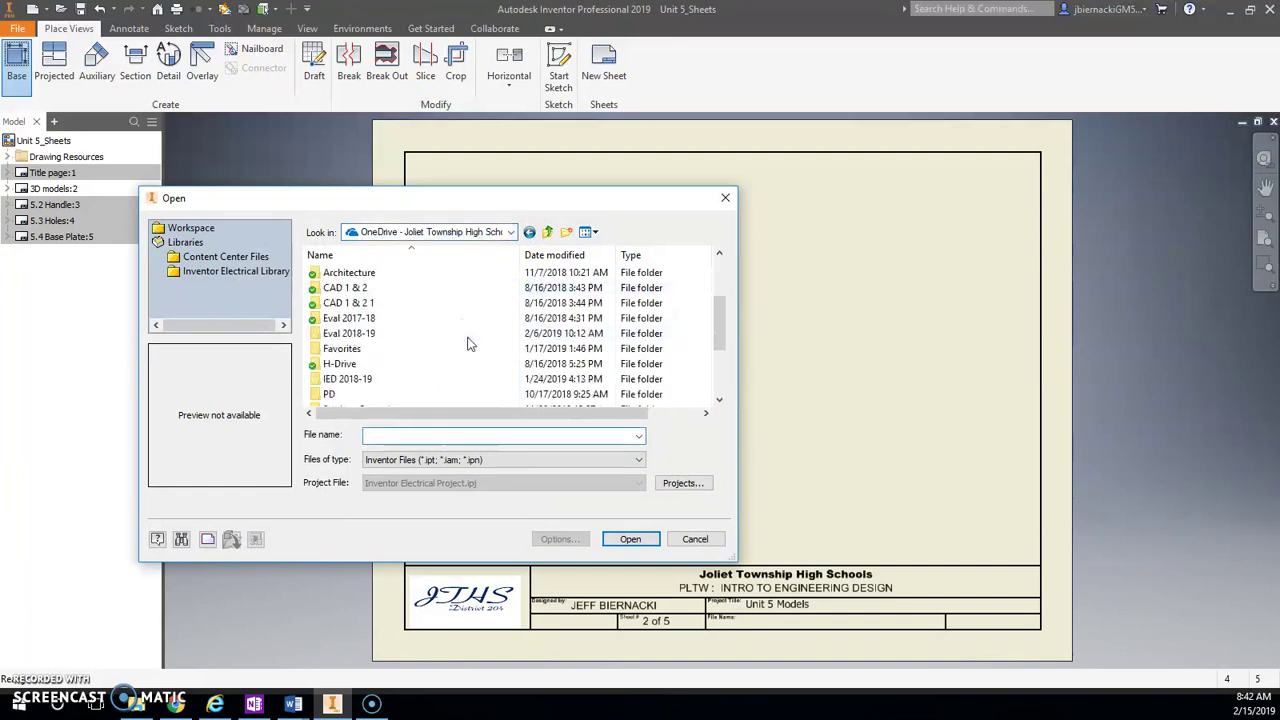
left_click(387, 288)
double_click(387, 288)
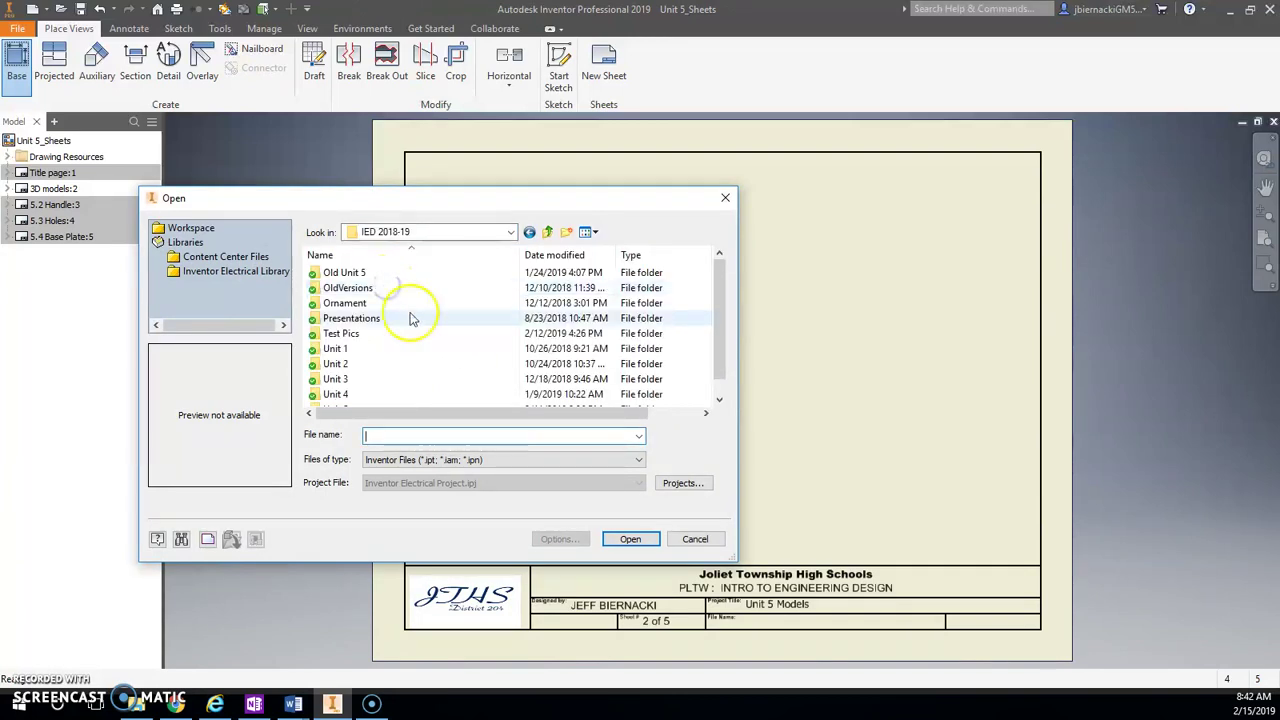
scroll(405, 340, "down", 2)
double_click(371, 394)
double_click(373, 276)
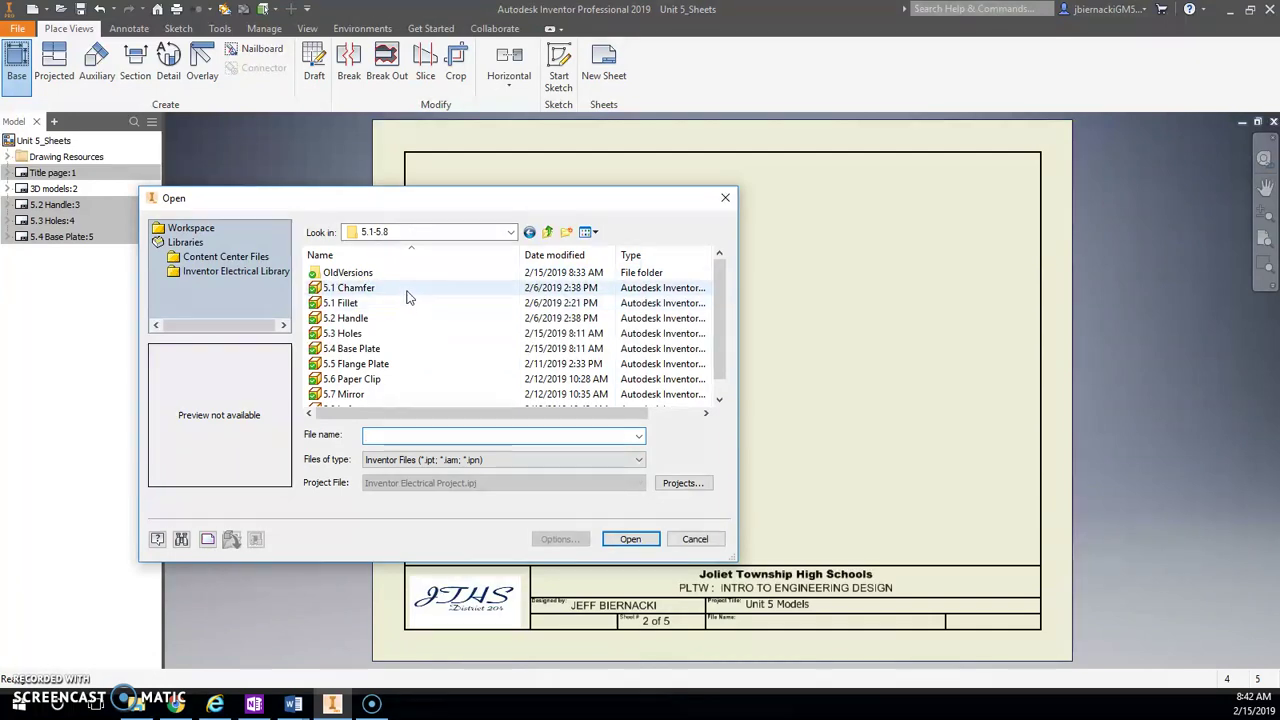
left_click(400, 289)
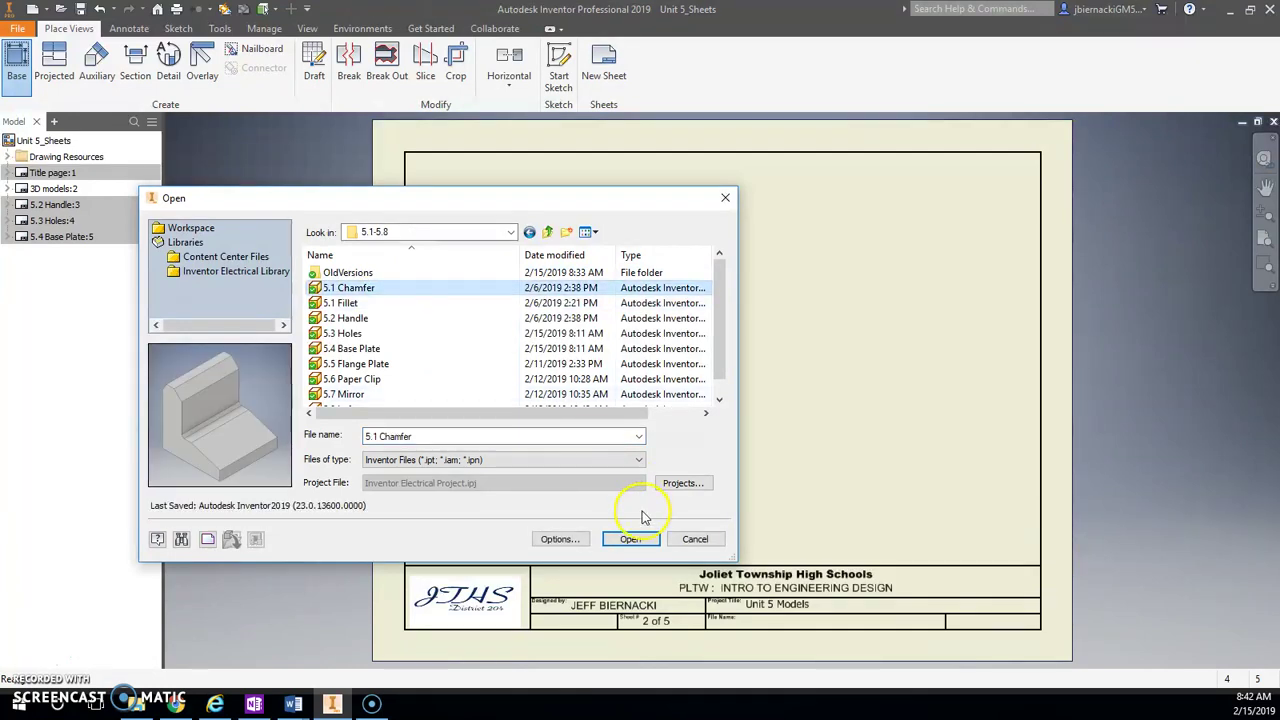
left_click(633, 539)
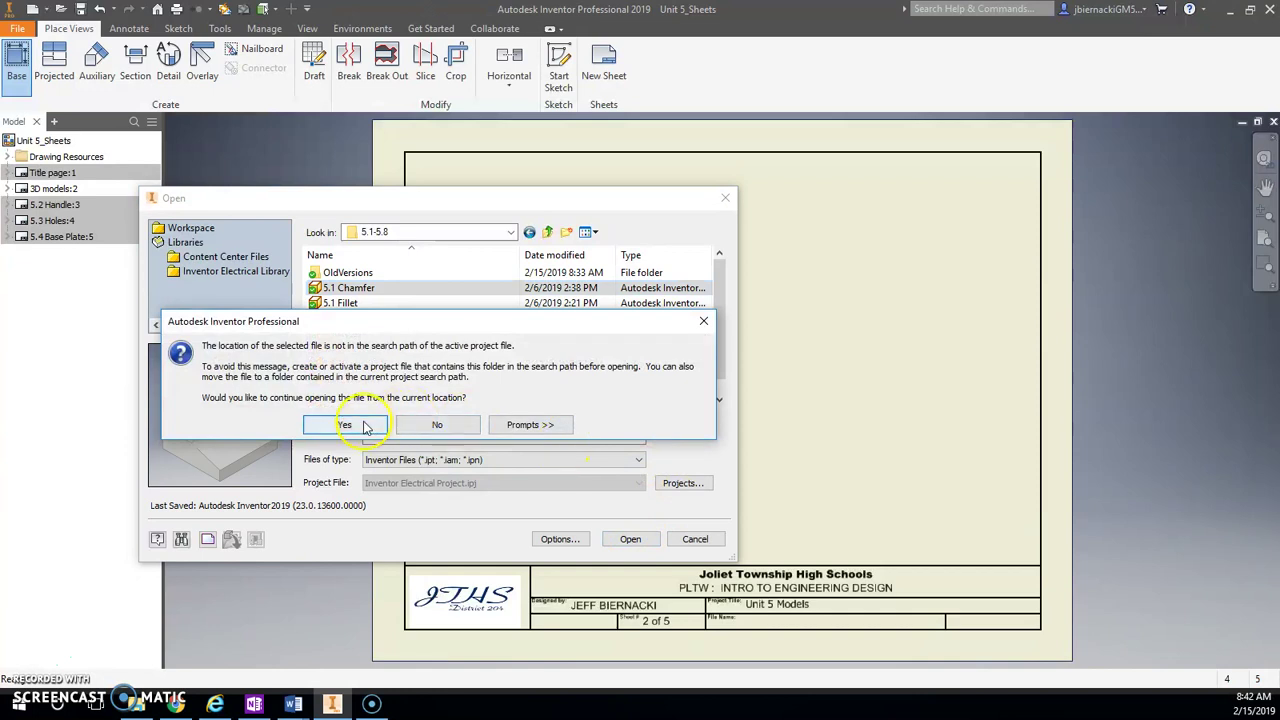
left_click(360, 423)
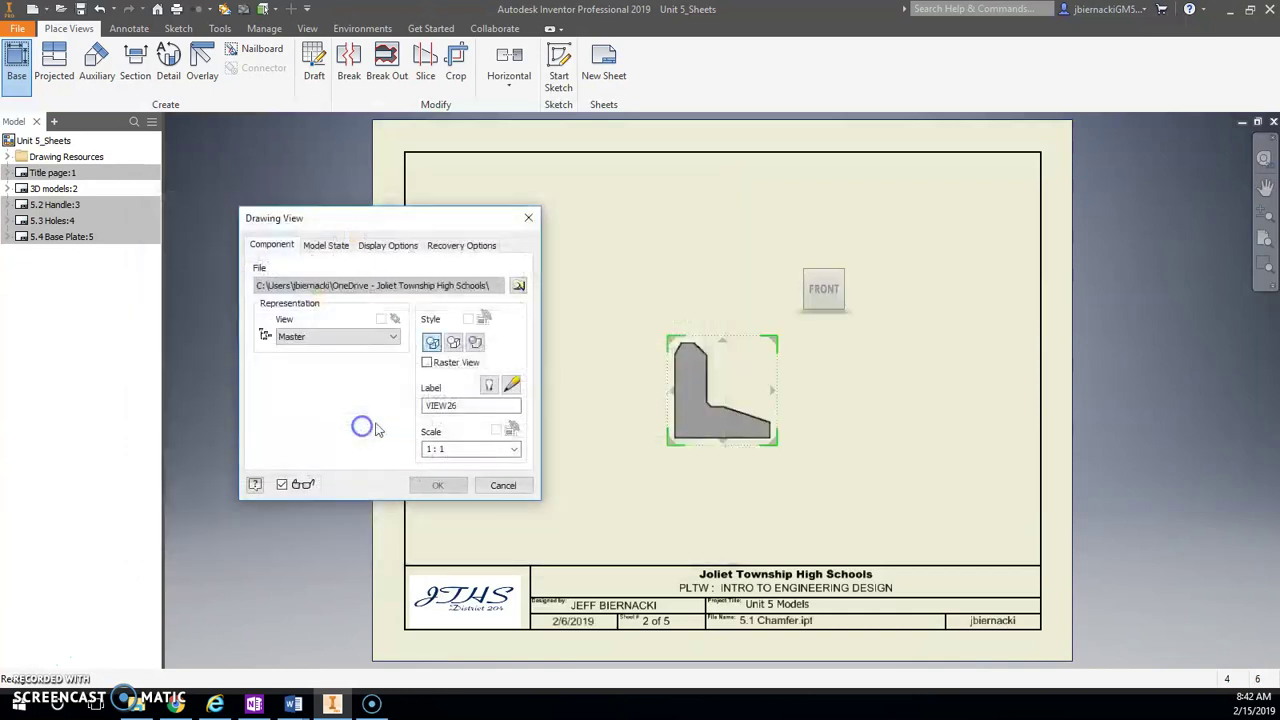
Step: Set the chamfer view to isometric, place it at the sheet's top-left, and begin another base view
left_click(843, 268)
left_click_drag(777, 360, 480, 216)
left_click(438, 485)
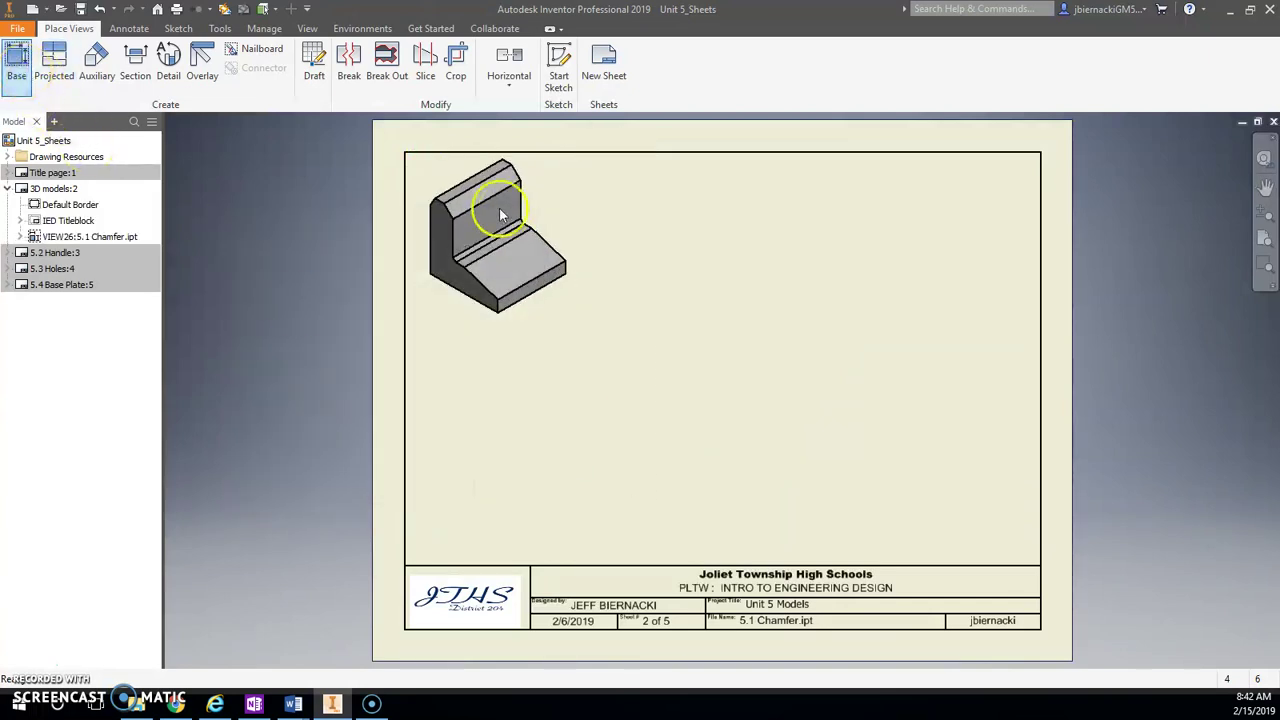
double_click(500, 215)
Step: Load 5.1 Fillet.ipt from the OneDrive Unit 5 > 5.1-5.8 folder into the base view
left_click(517, 285)
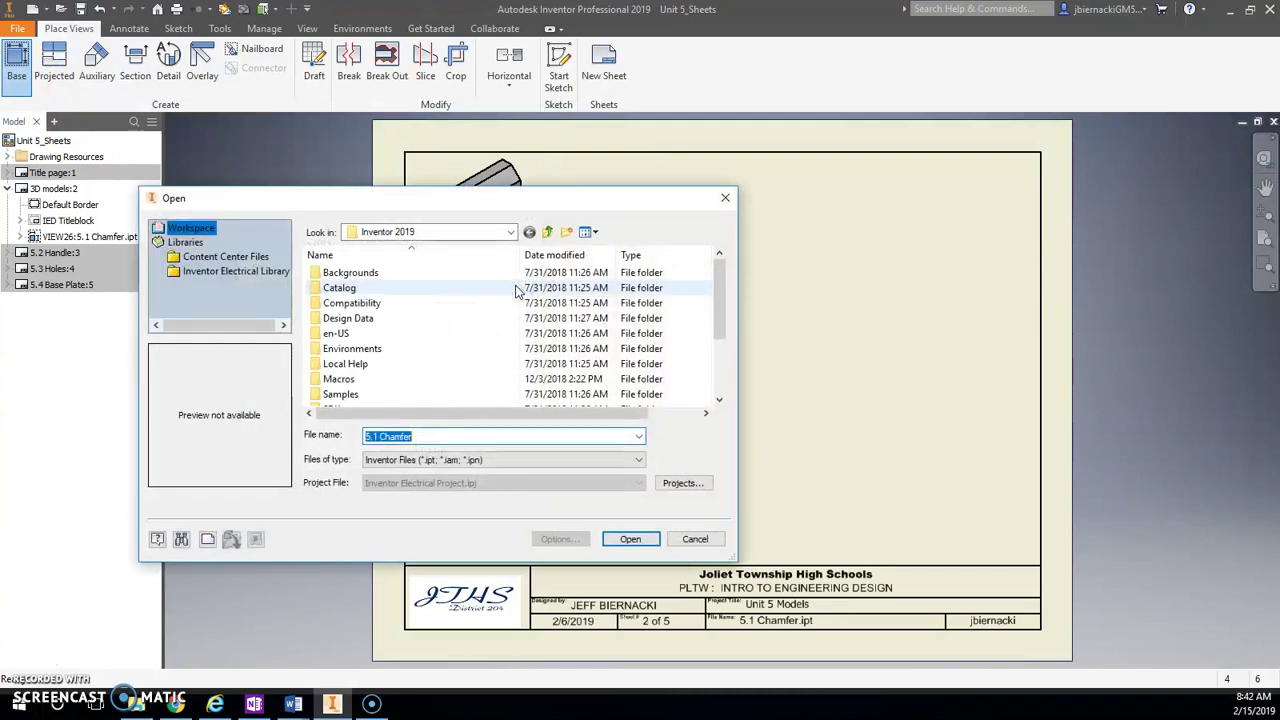
left_click(510, 233)
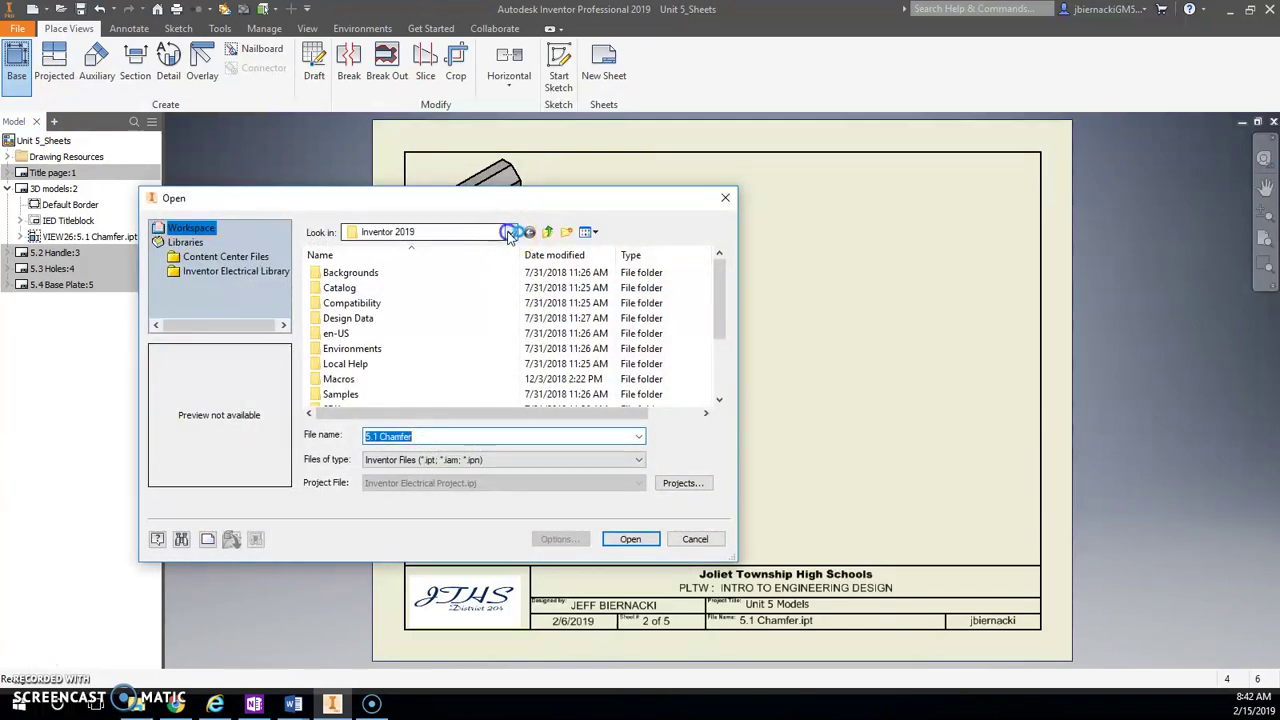
left_click(472, 315)
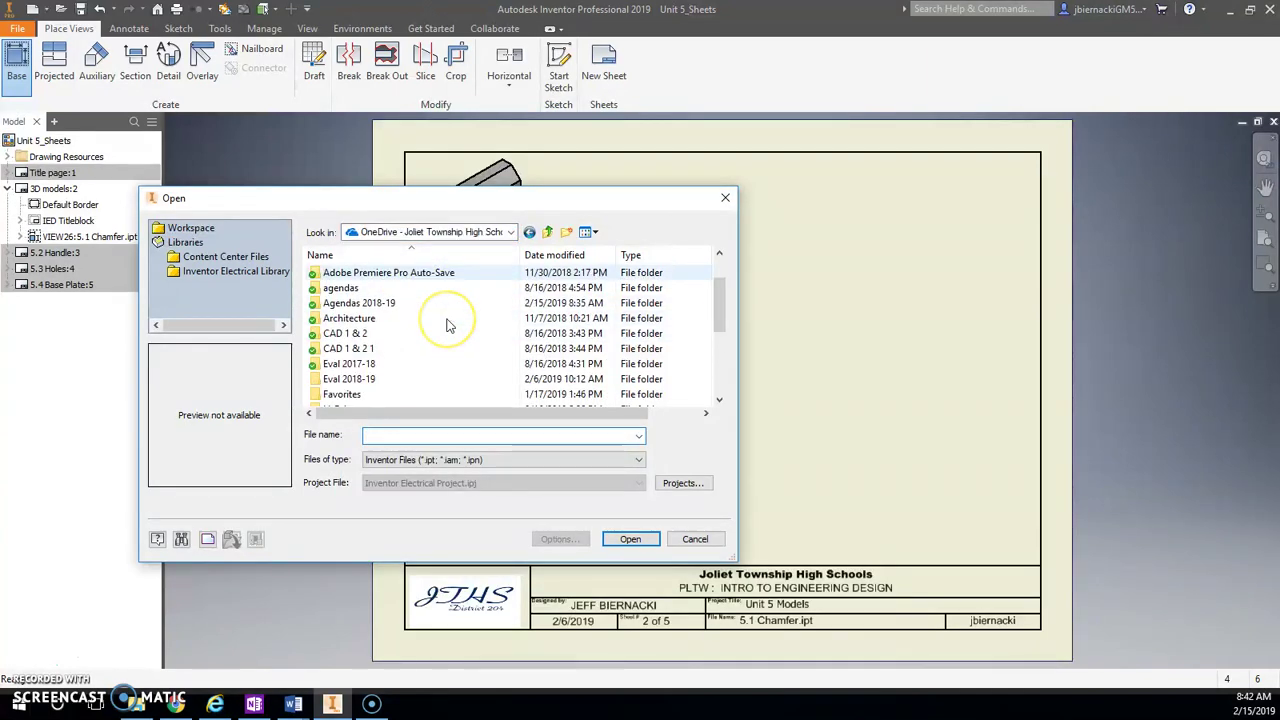
scroll(447, 322, "down", 1)
double_click(403, 376)
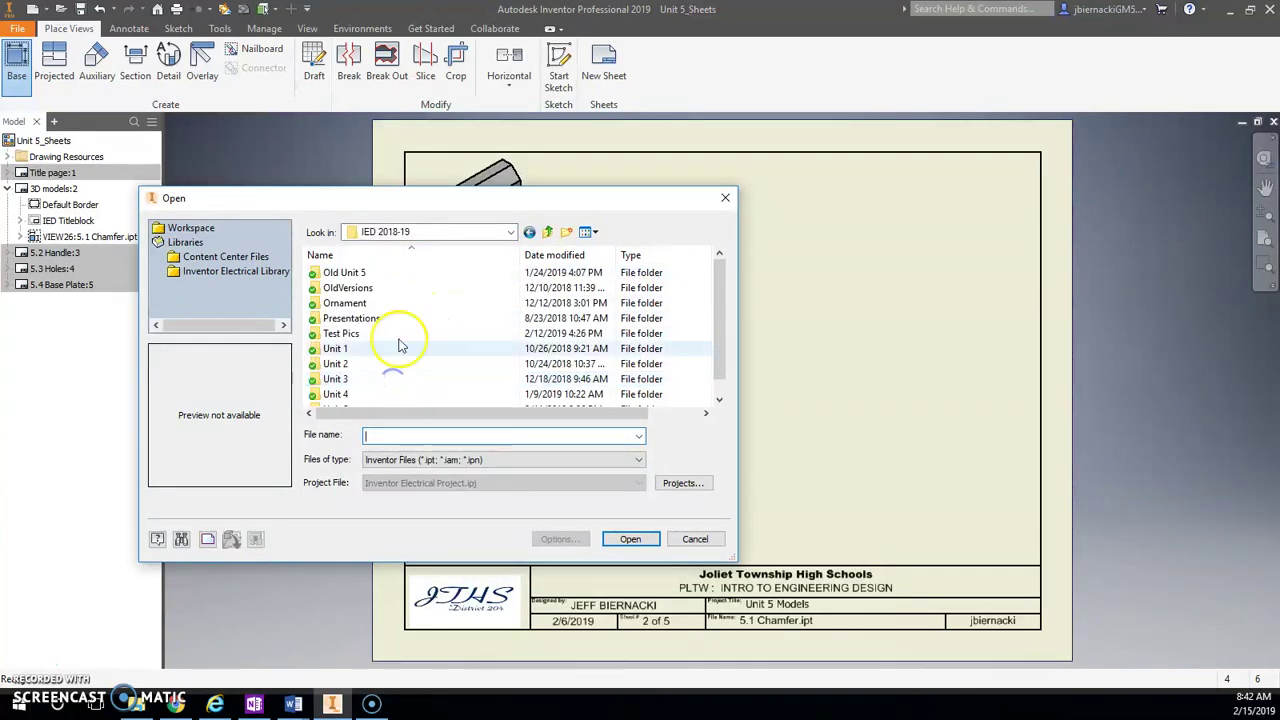
scroll(400, 340, "down", 1)
double_click(371, 396)
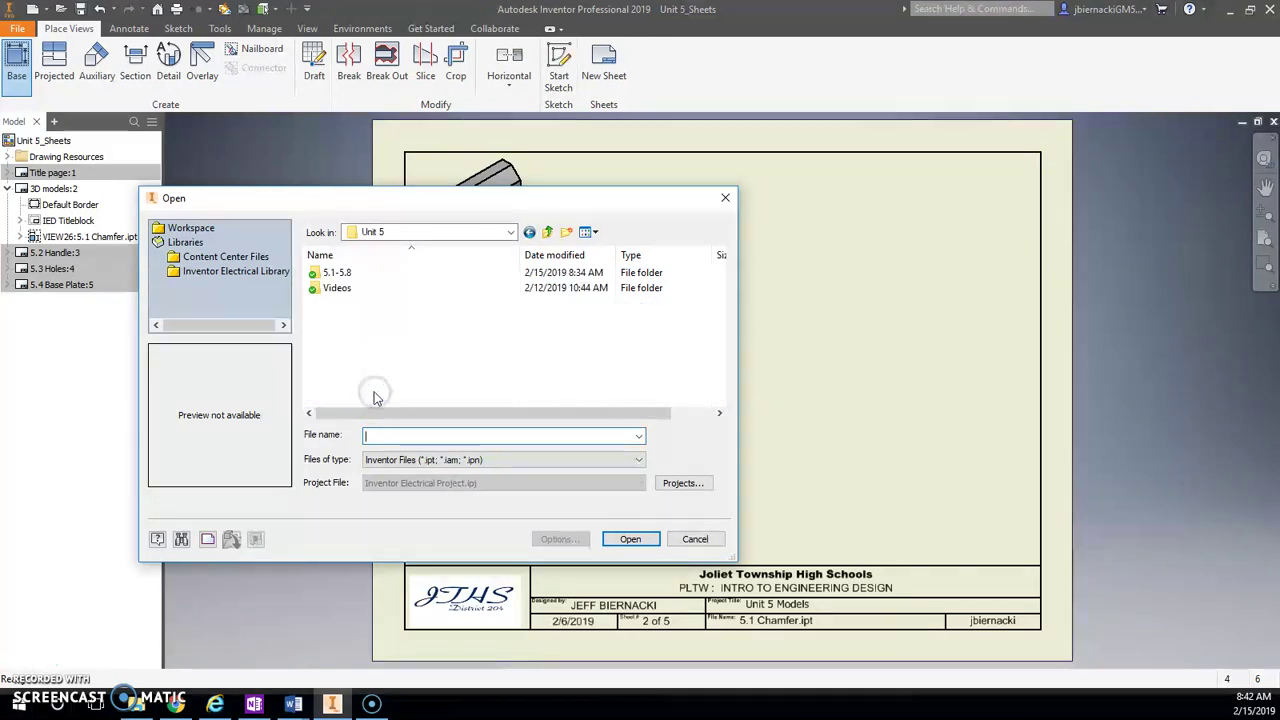
double_click(345, 274)
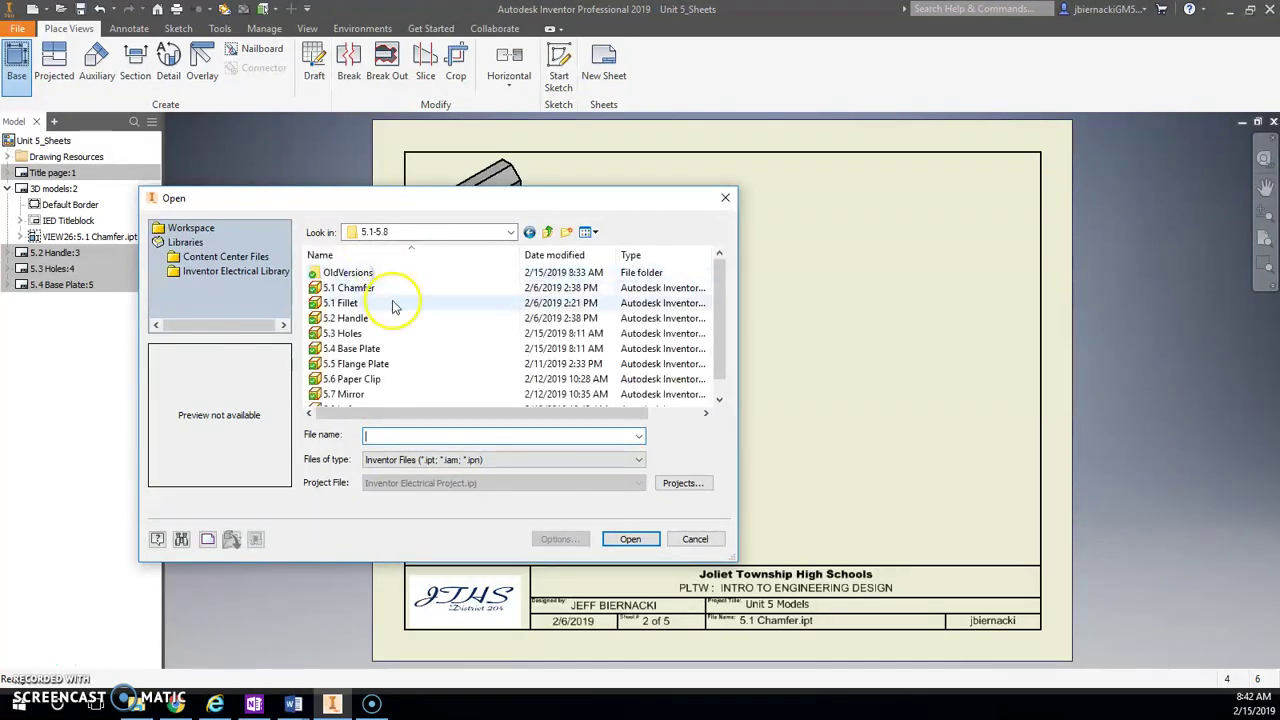
left_click(393, 303)
left_click(628, 539)
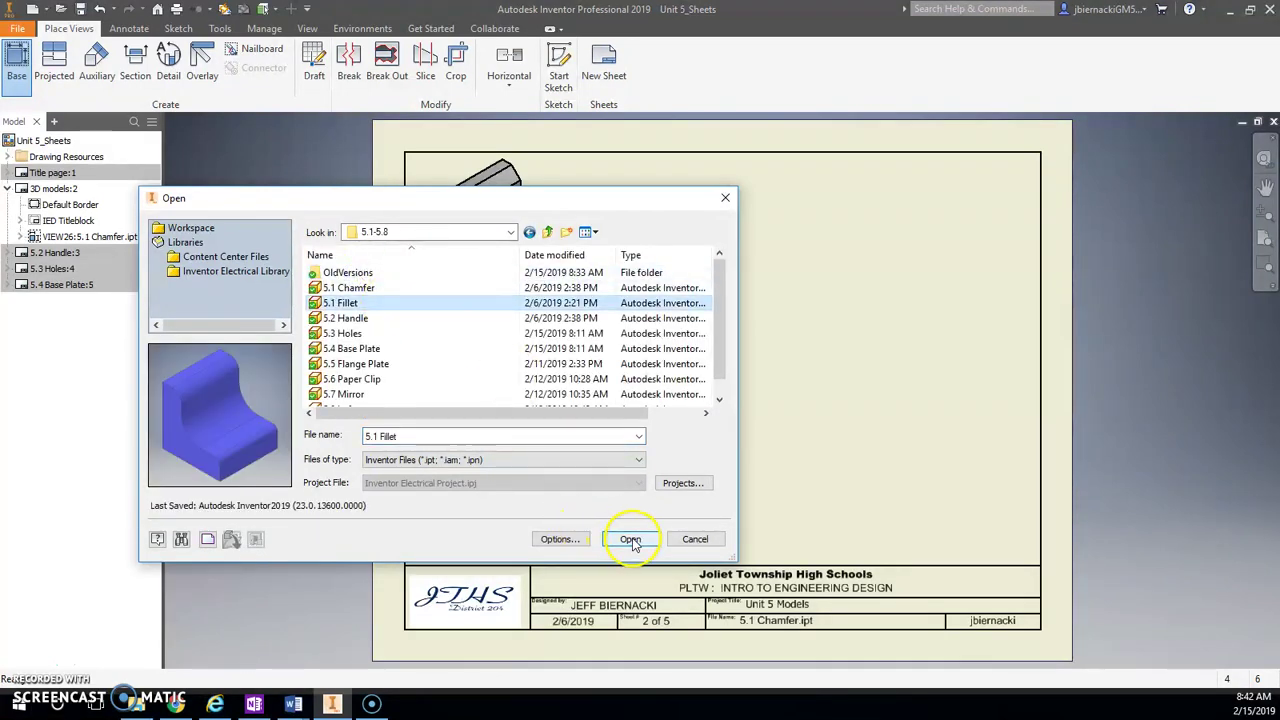
left_click(335, 428)
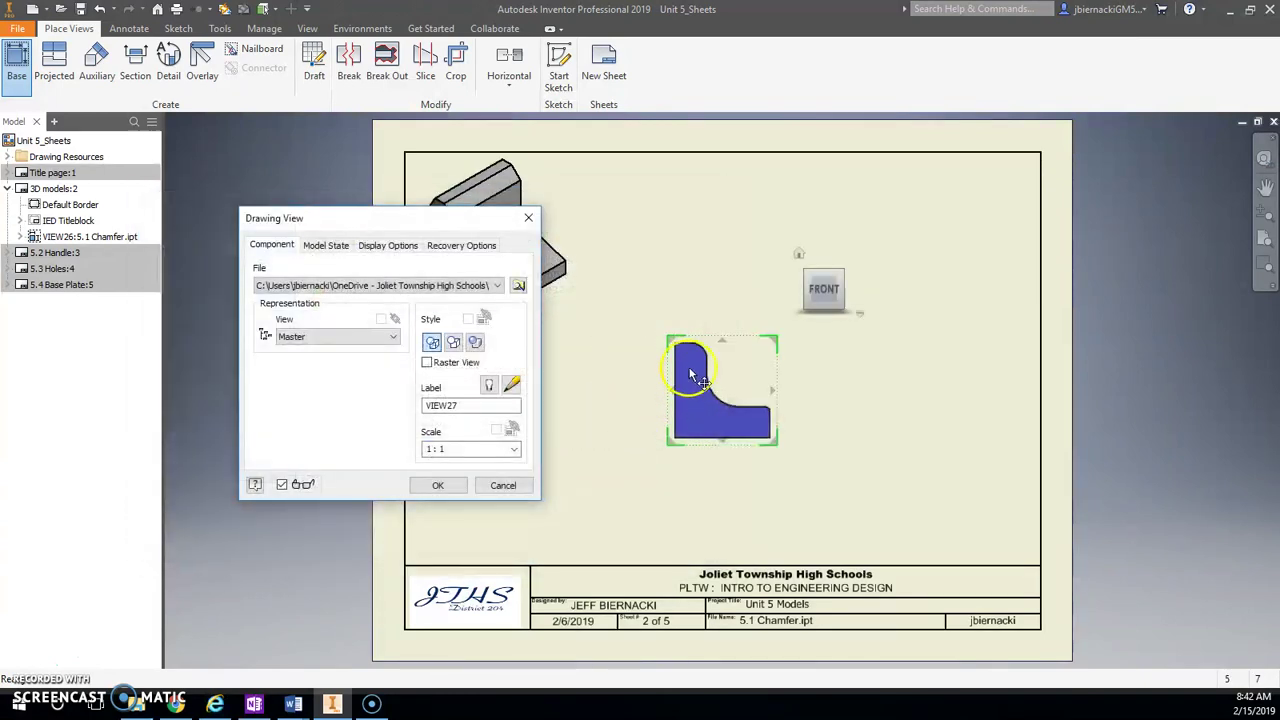
Step: Make the fillet view isometric and place it to the right of the chamfer view
left_click(845, 272)
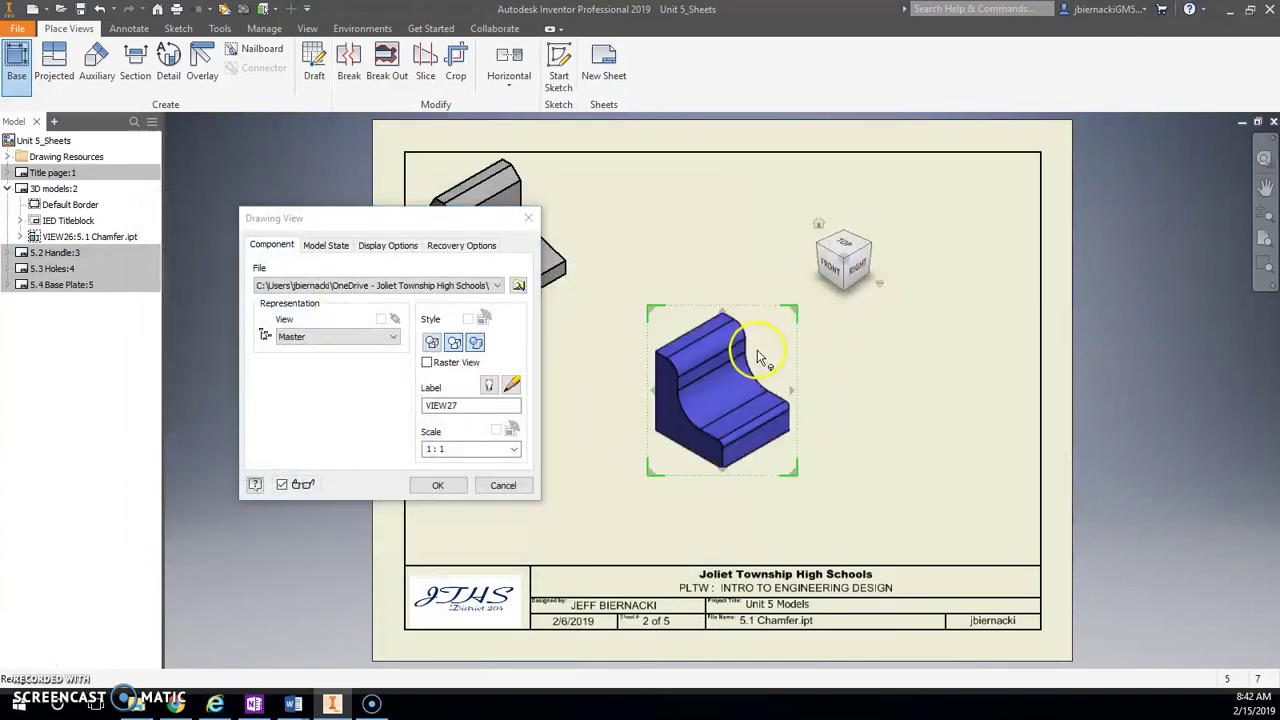
left_click_drag(758, 368, 750, 252)
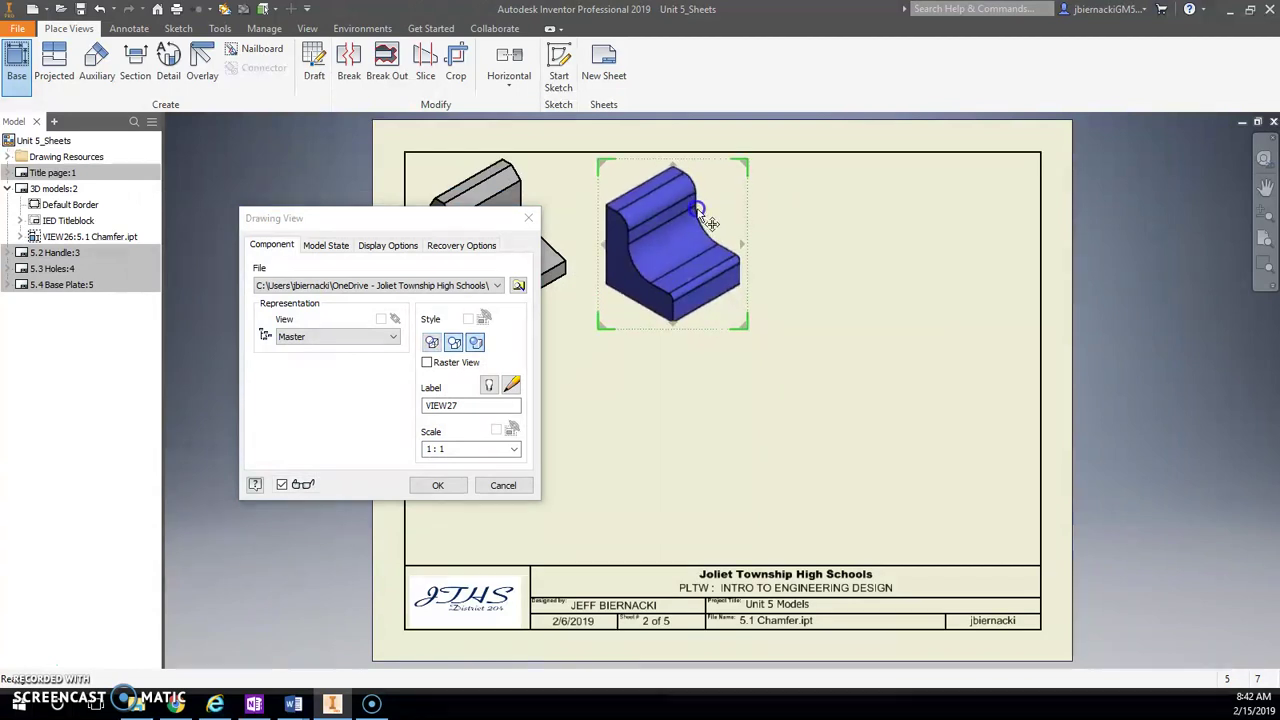
left_click(617, 373)
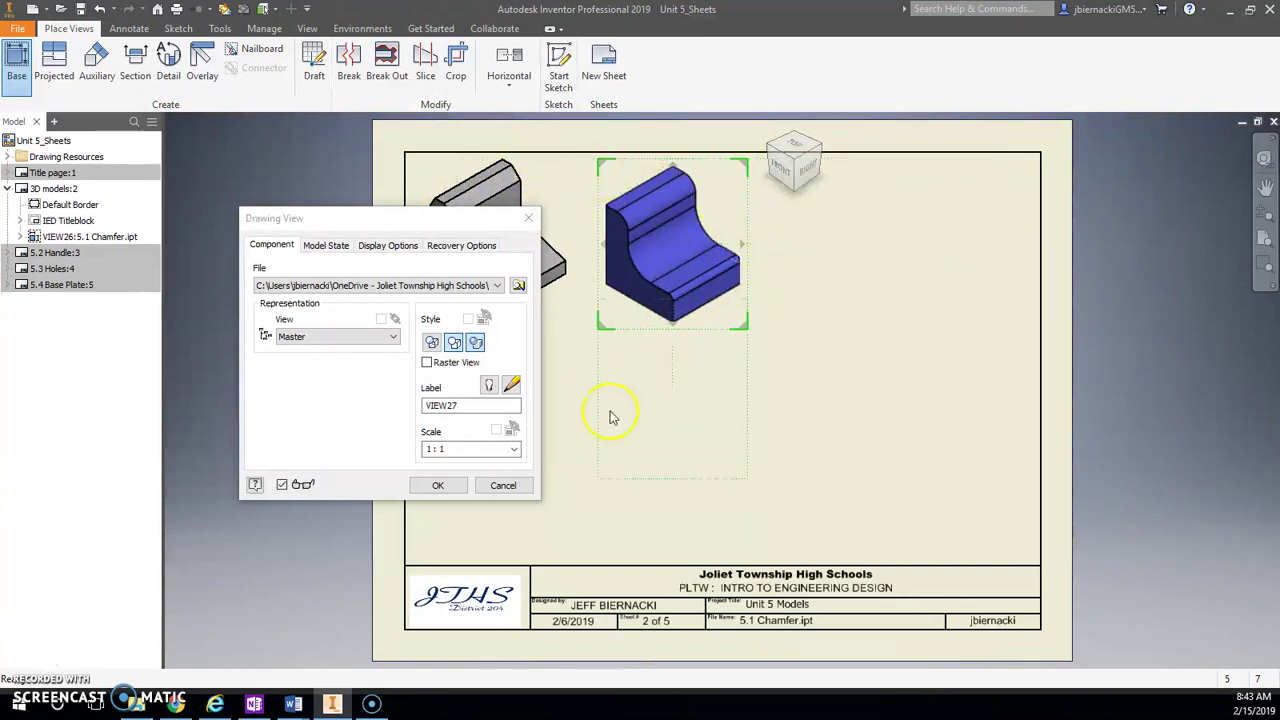
left_click(436, 485)
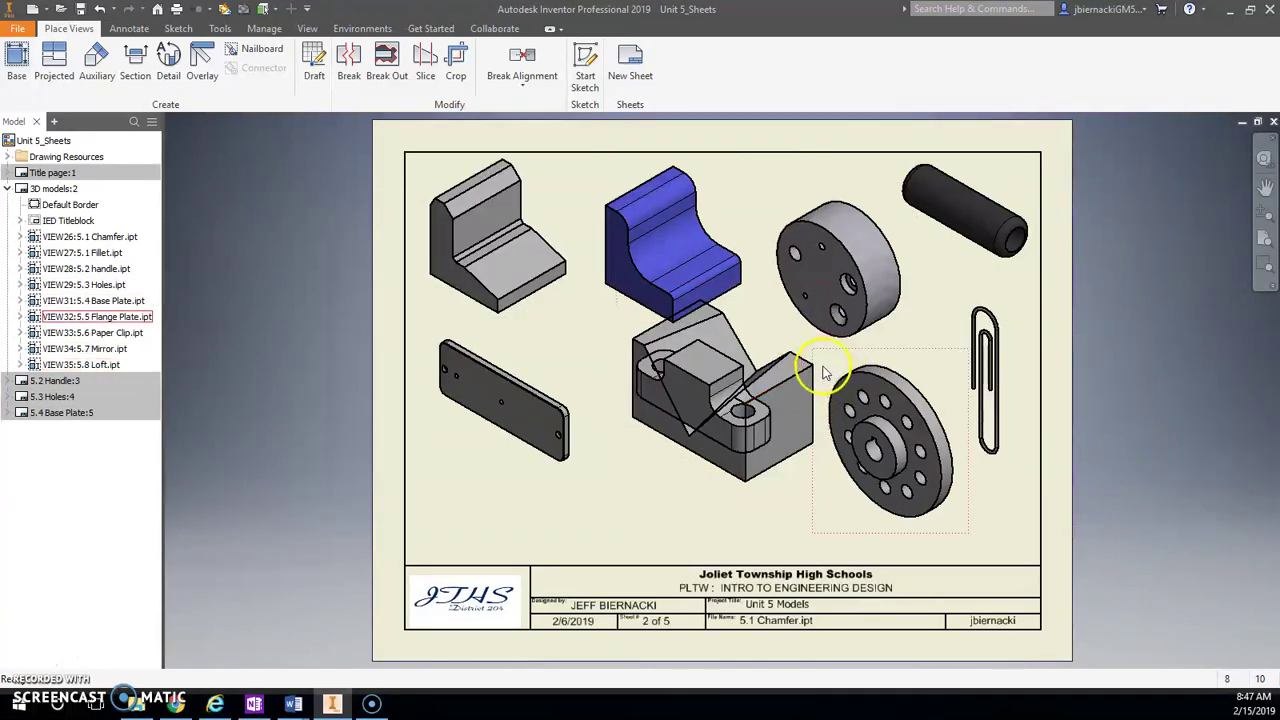
Step: Rearrange the loft, base plate, mirror and V-block views into a tidy layout
left_click_drag(831, 368, 757, 449)
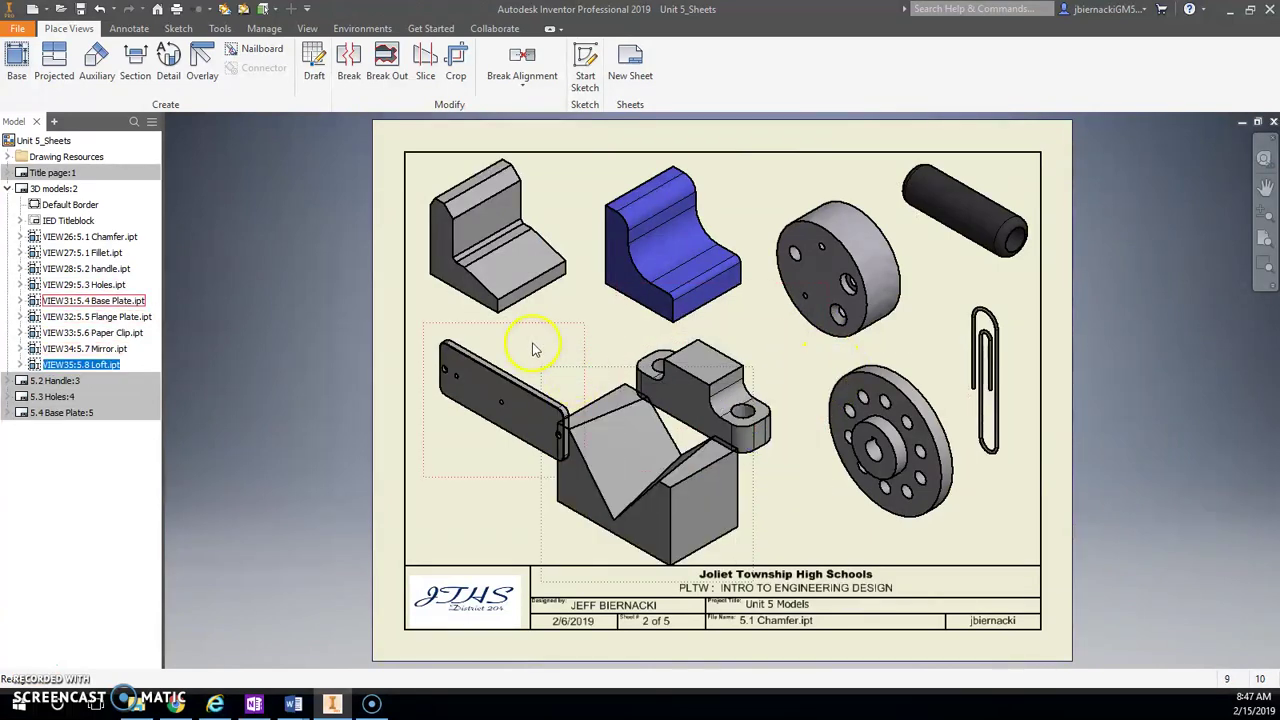
left_click_drag(550, 325, 543, 290)
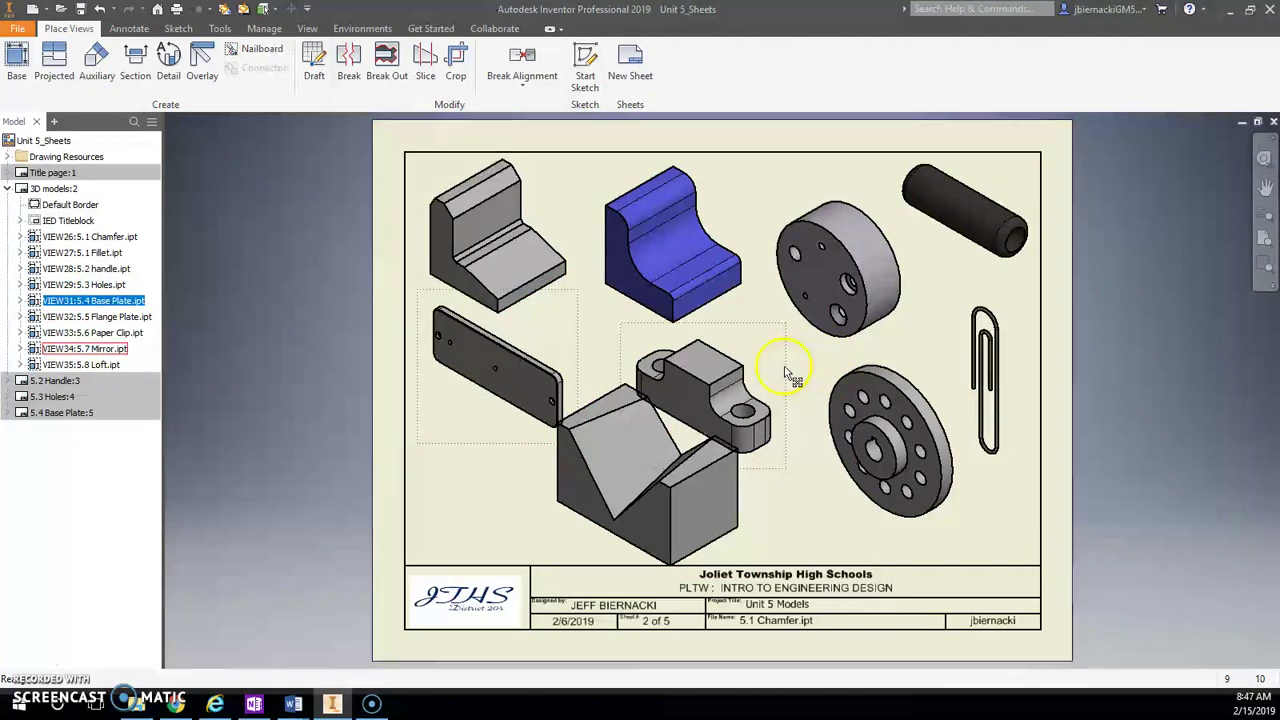
left_click_drag(786, 375, 810, 356)
left_click(770, 495)
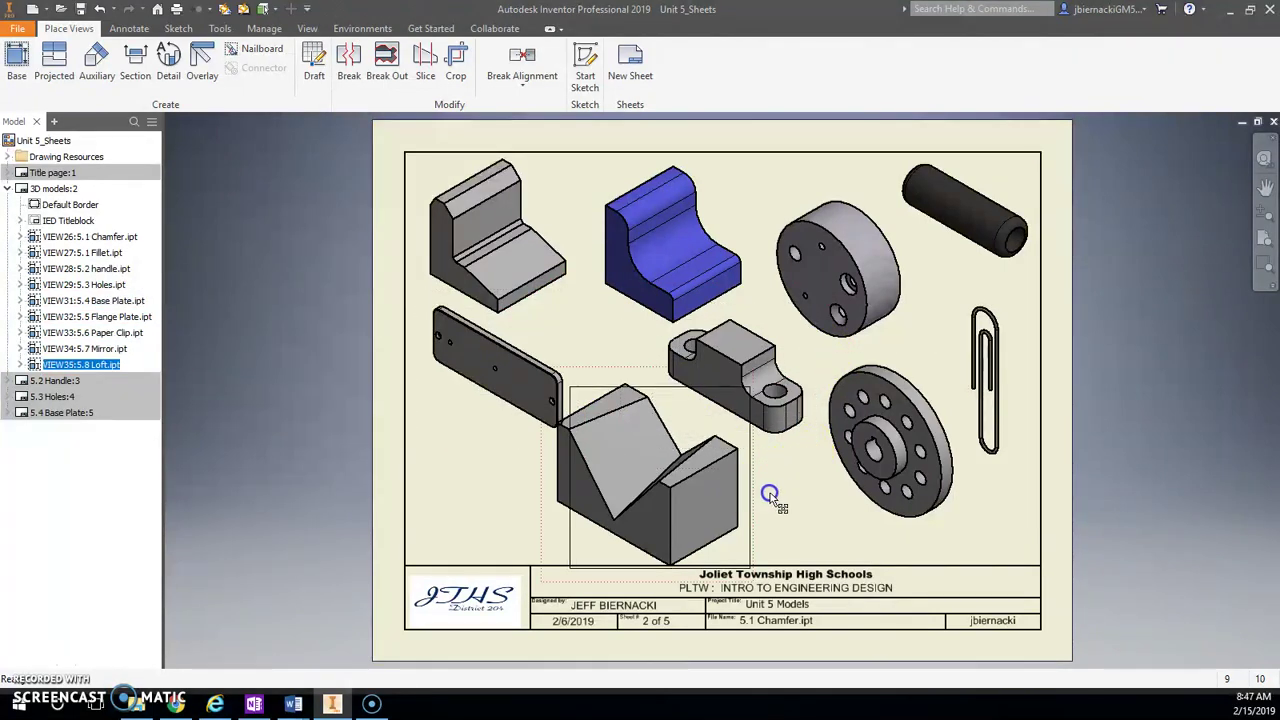
left_click_drag(770, 495, 800, 497)
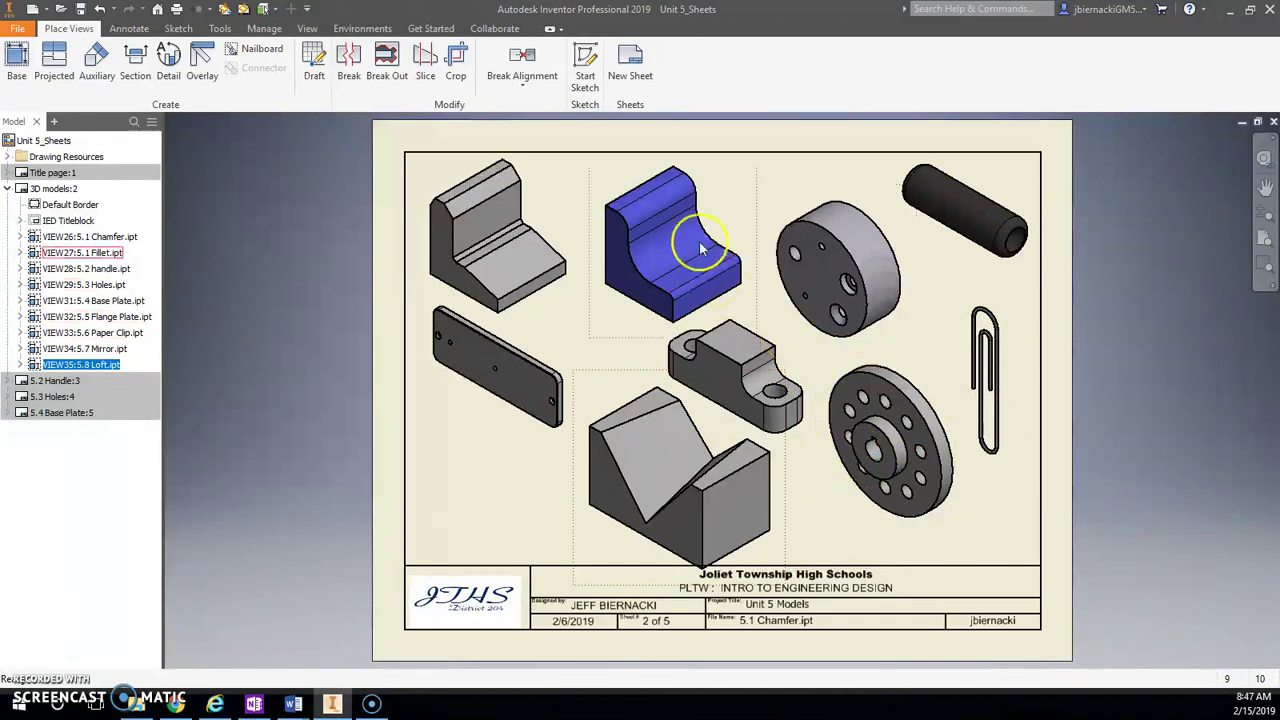
mouse_move(786, 471)
left_mouse_down()
mouse_move(776, 446)
mouse_move(771, 476)
left_mouse_up()
Step: Give the V-block loft view the Hidden Line Removed style
left_click(771, 476)
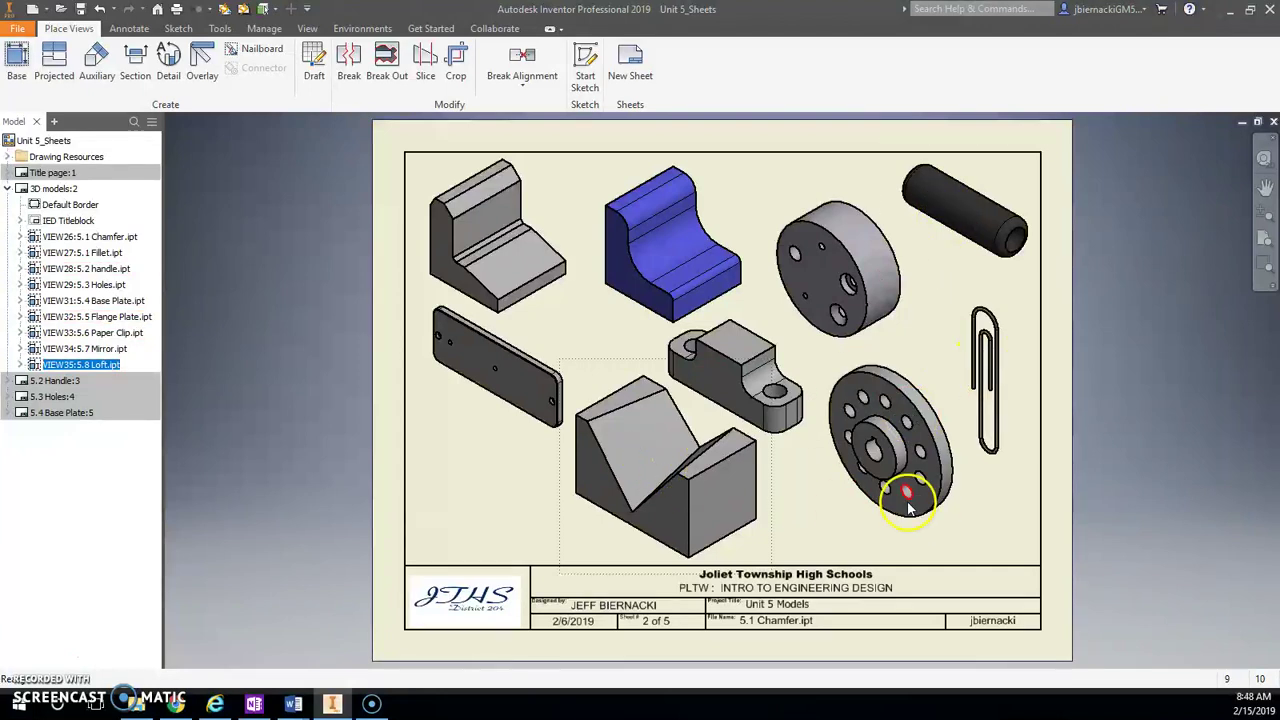
double_click(777, 484)
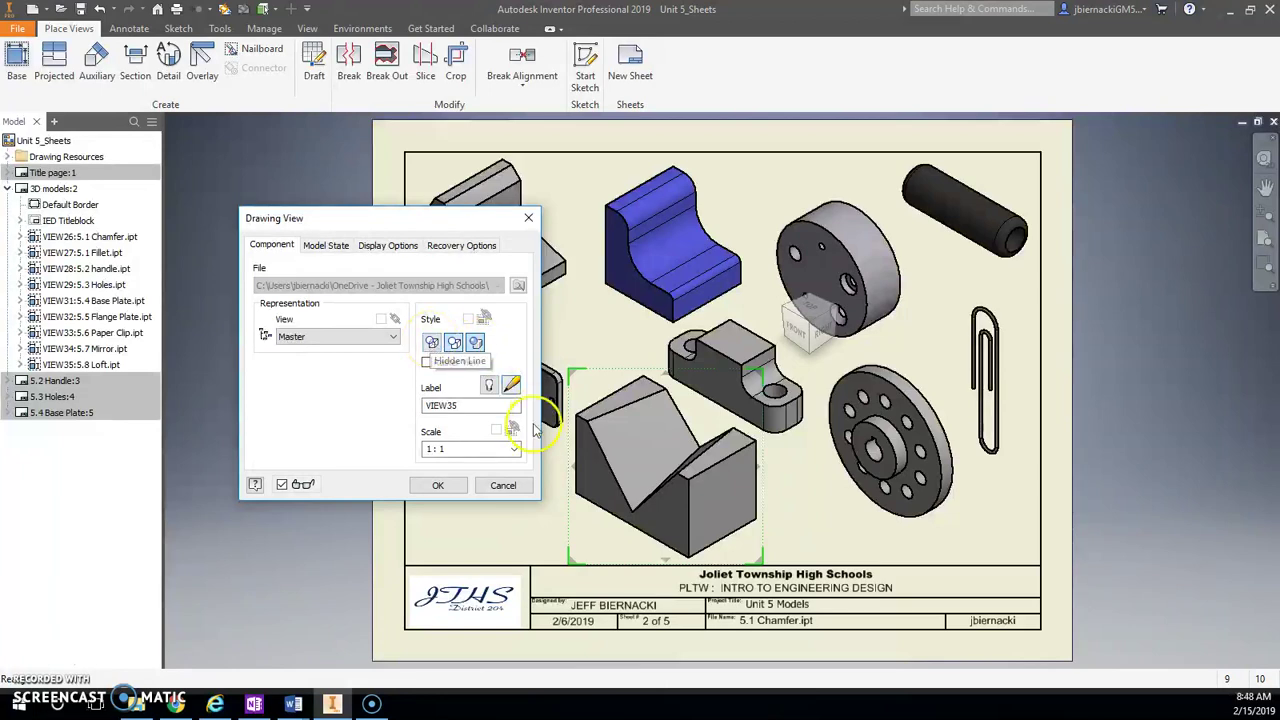
left_click(455, 343)
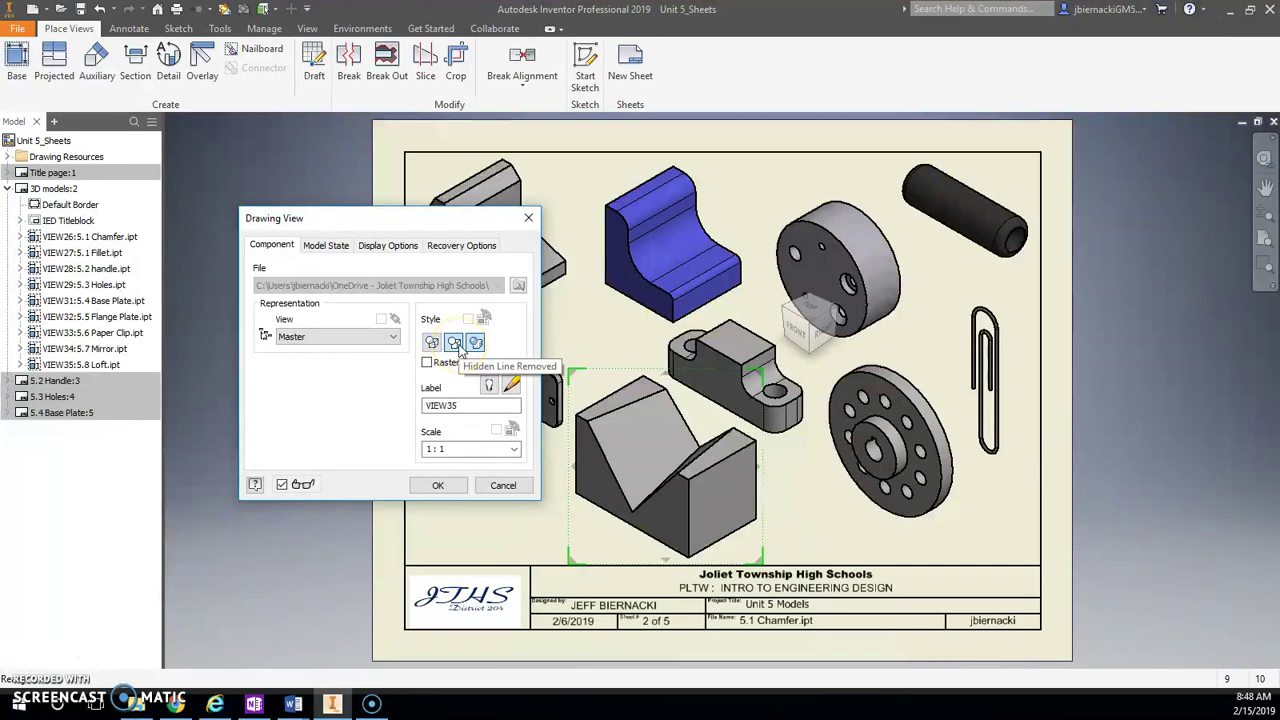
left_click(440, 485)
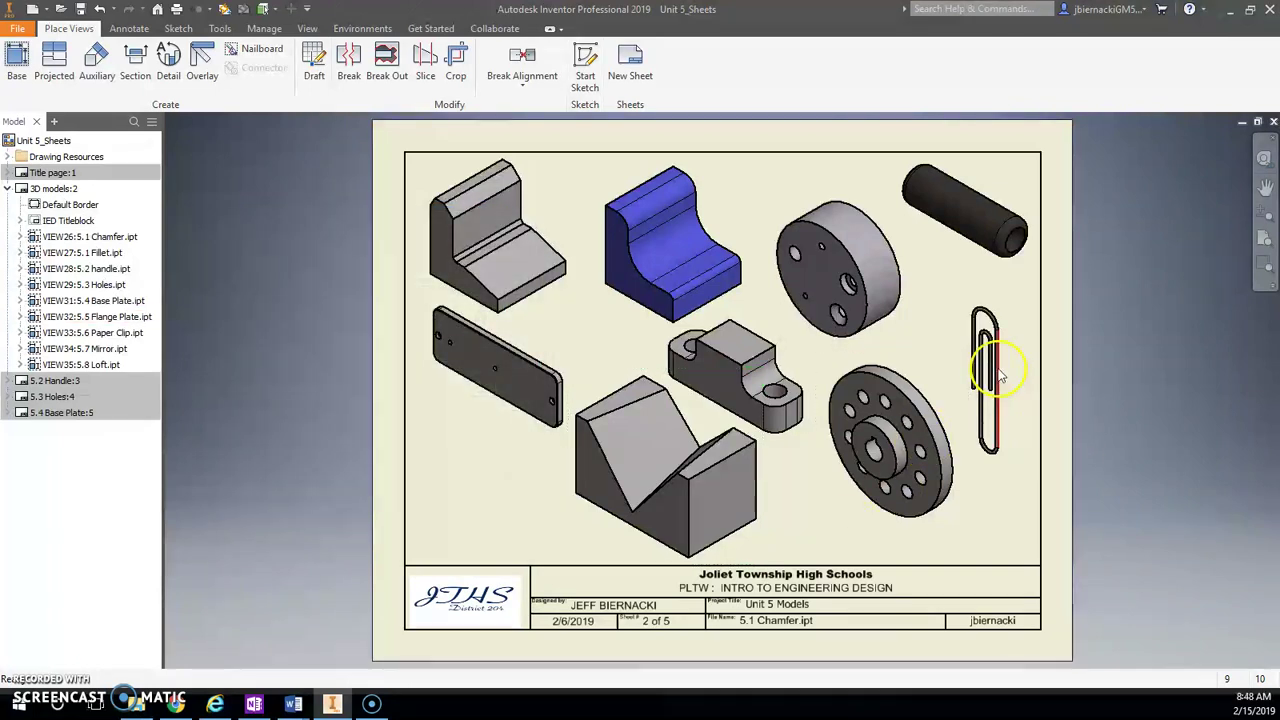
Step: Step through the 3D models, 5.2 Handle, 5.3 Holes and 5.4 Base Plate sheets, ending on Title page
double_click(50, 172)
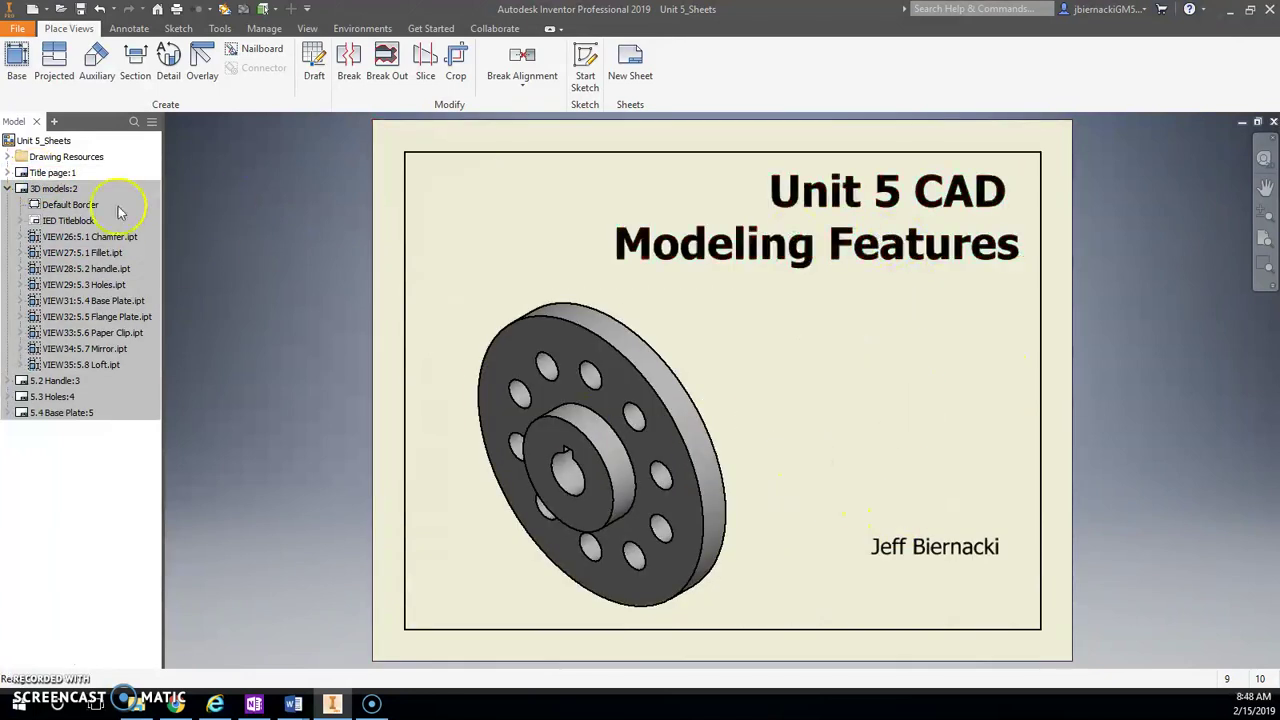
left_click(37, 189)
double_click(37, 189)
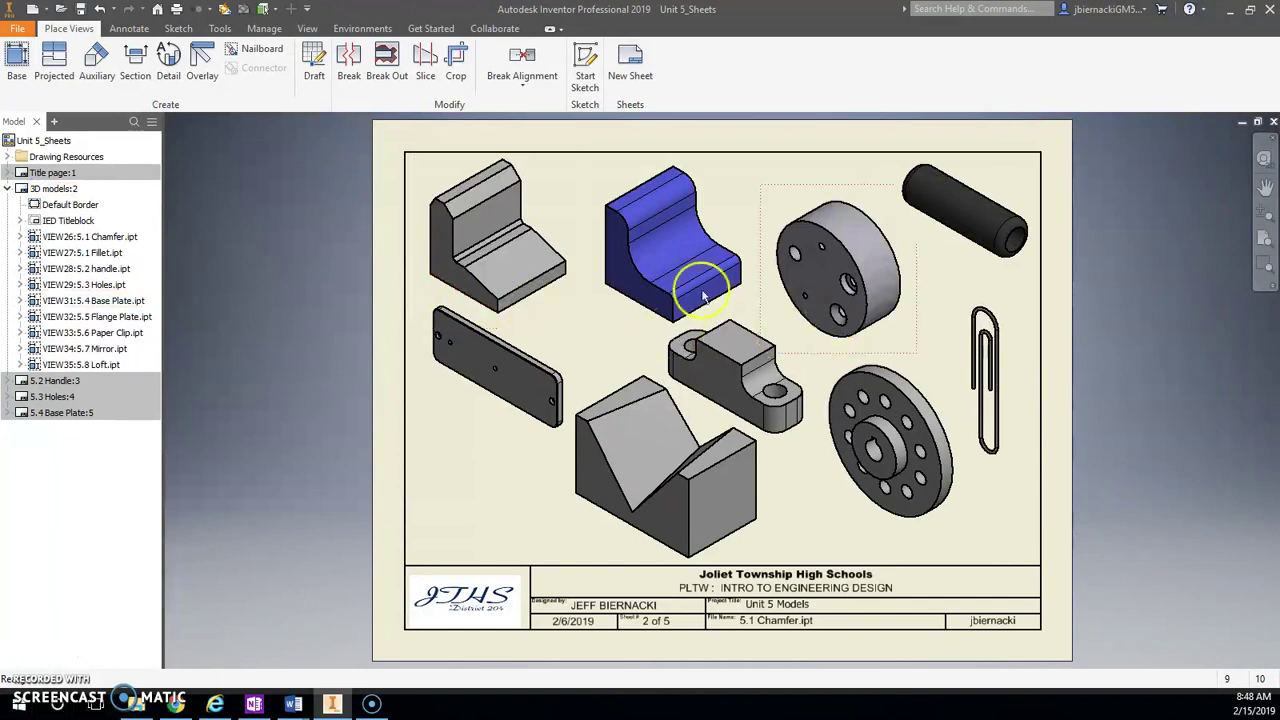
double_click(50, 380)
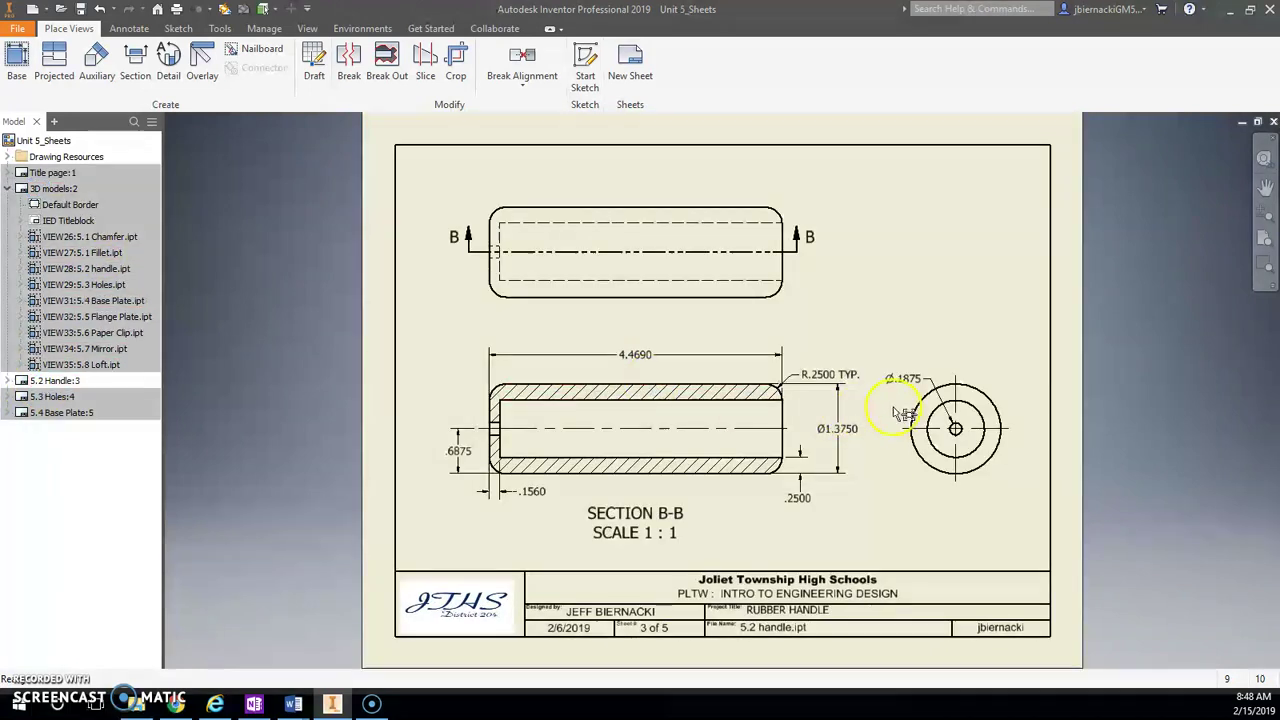
double_click(50, 396)
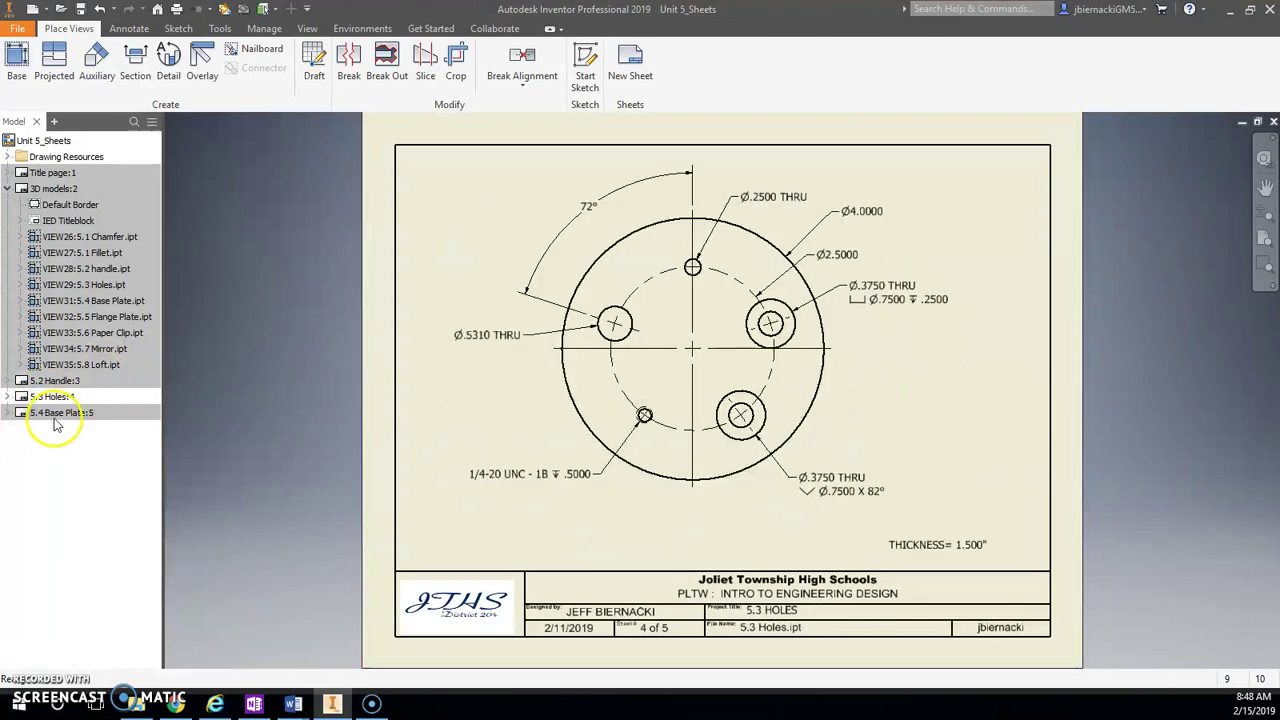
double_click(50, 414)
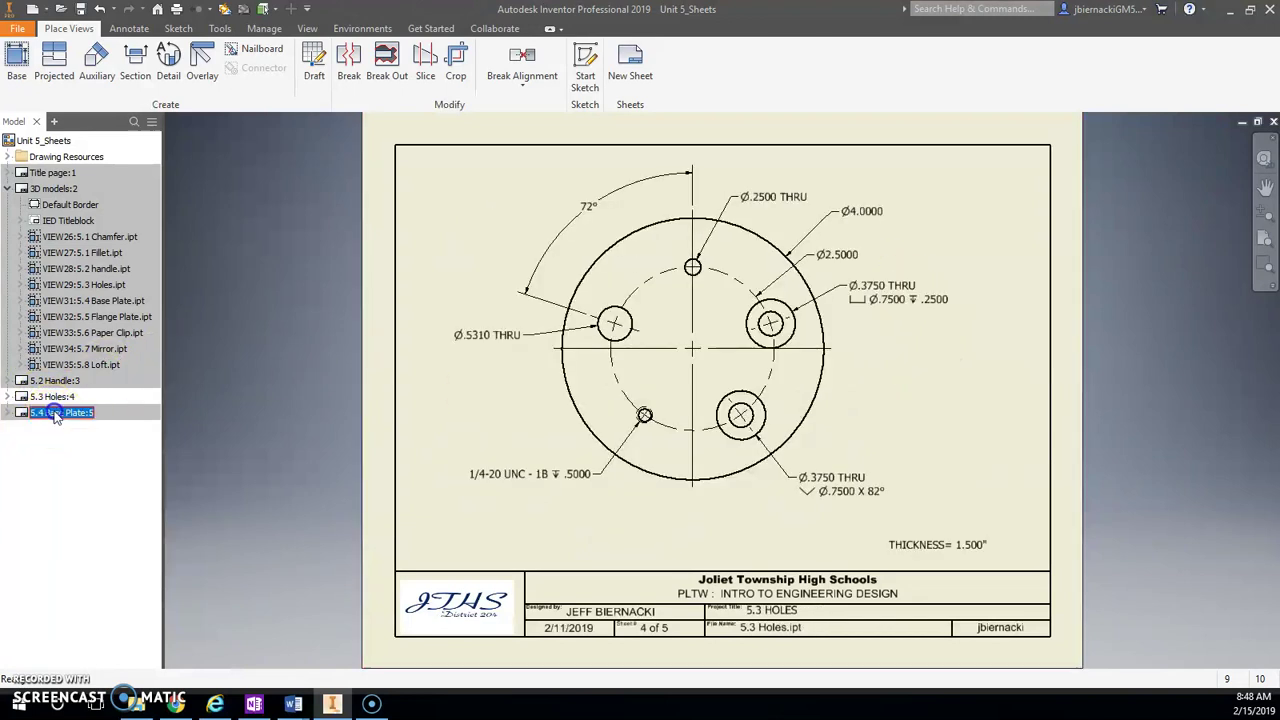
double_click(42, 174)
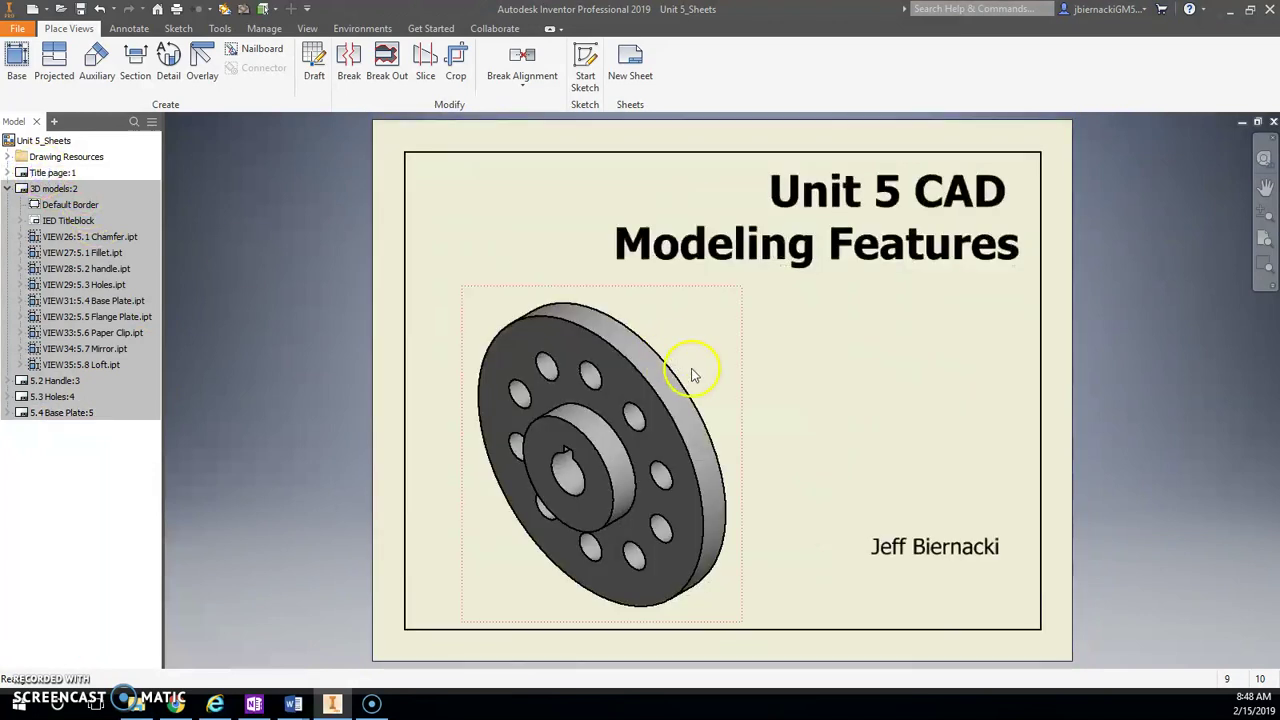
Step: Export Unit 5_Sheets to PDF with All sheets selected, saving it in the 5.1-5.8 folder
left_click(20, 29)
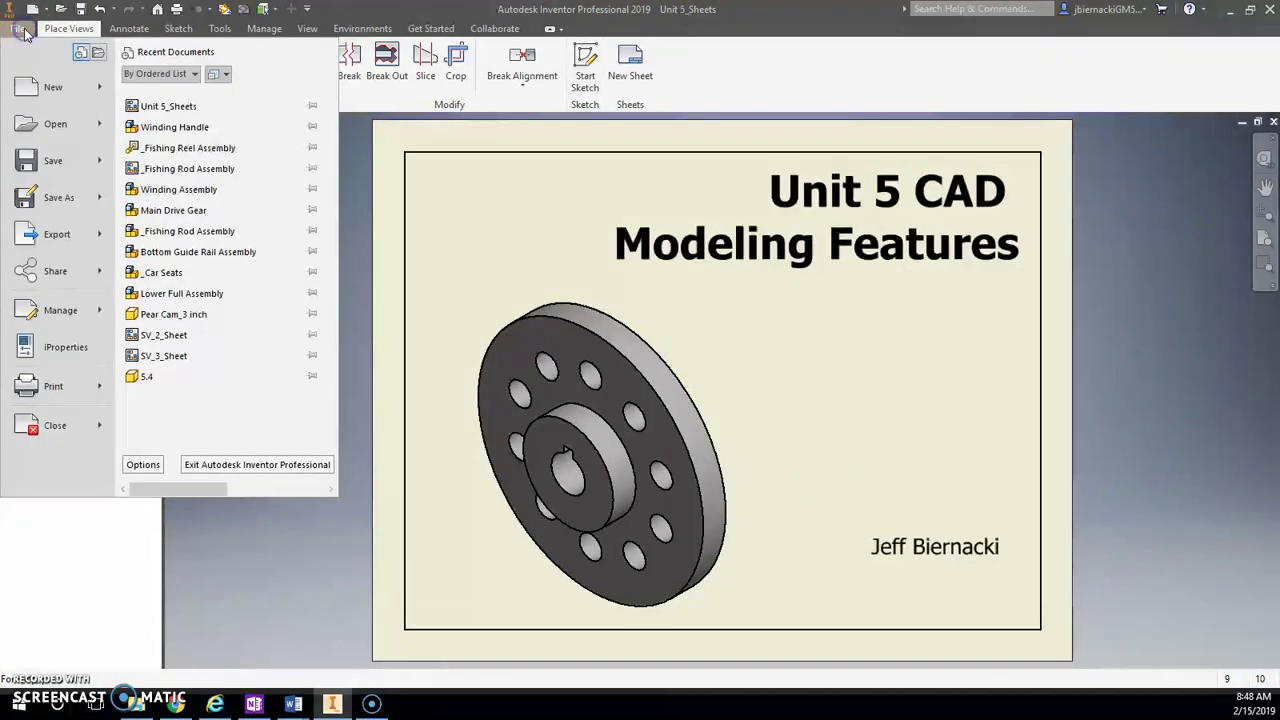
mouse_move(61, 245)
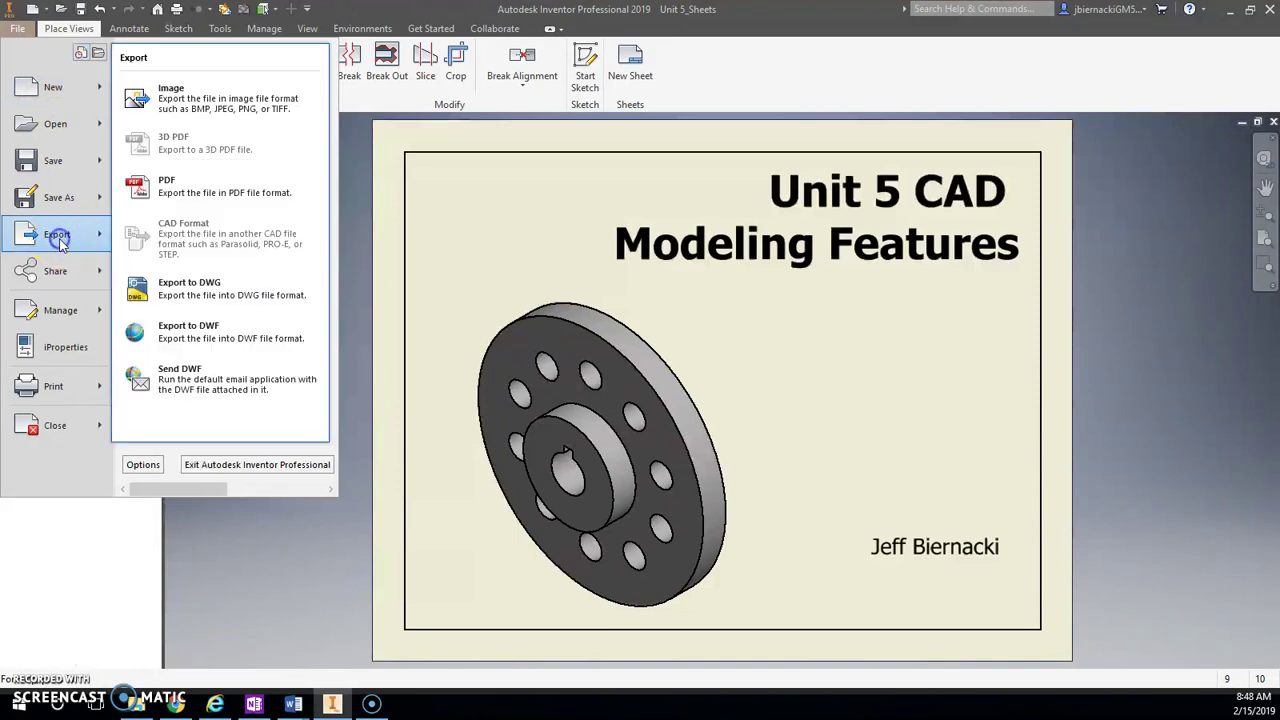
left_click(225, 195)
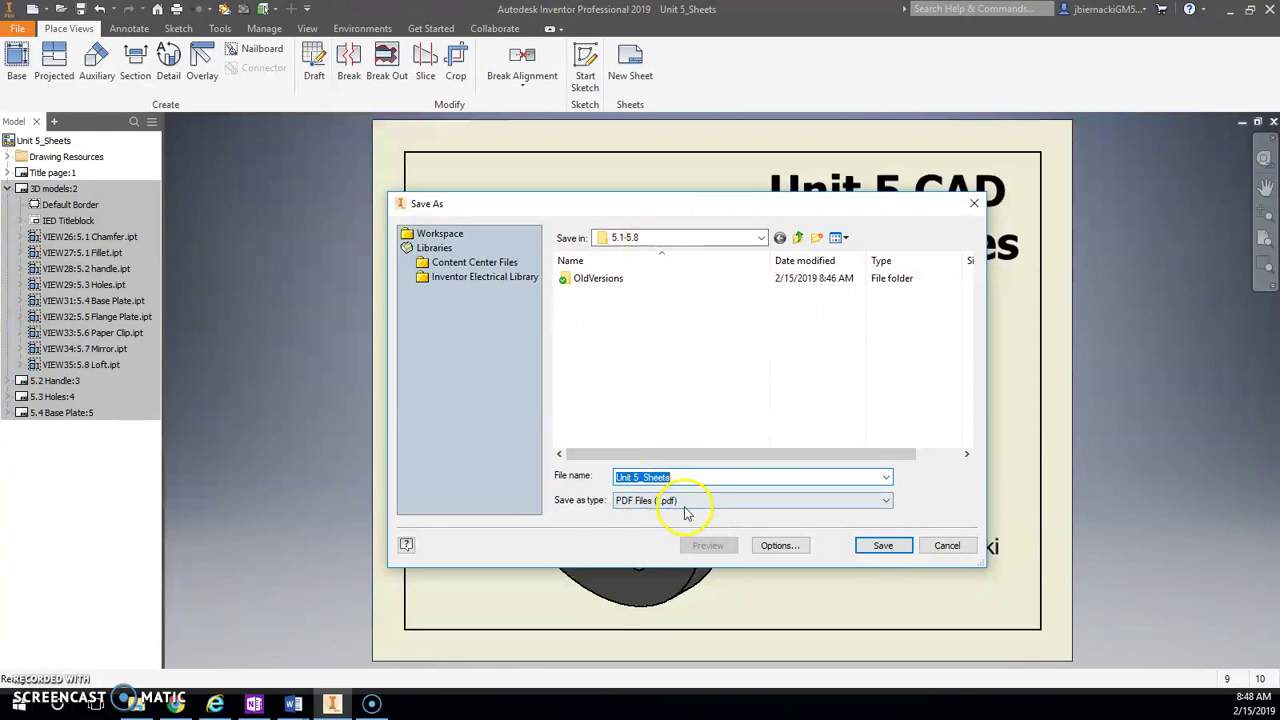
left_click(779, 545)
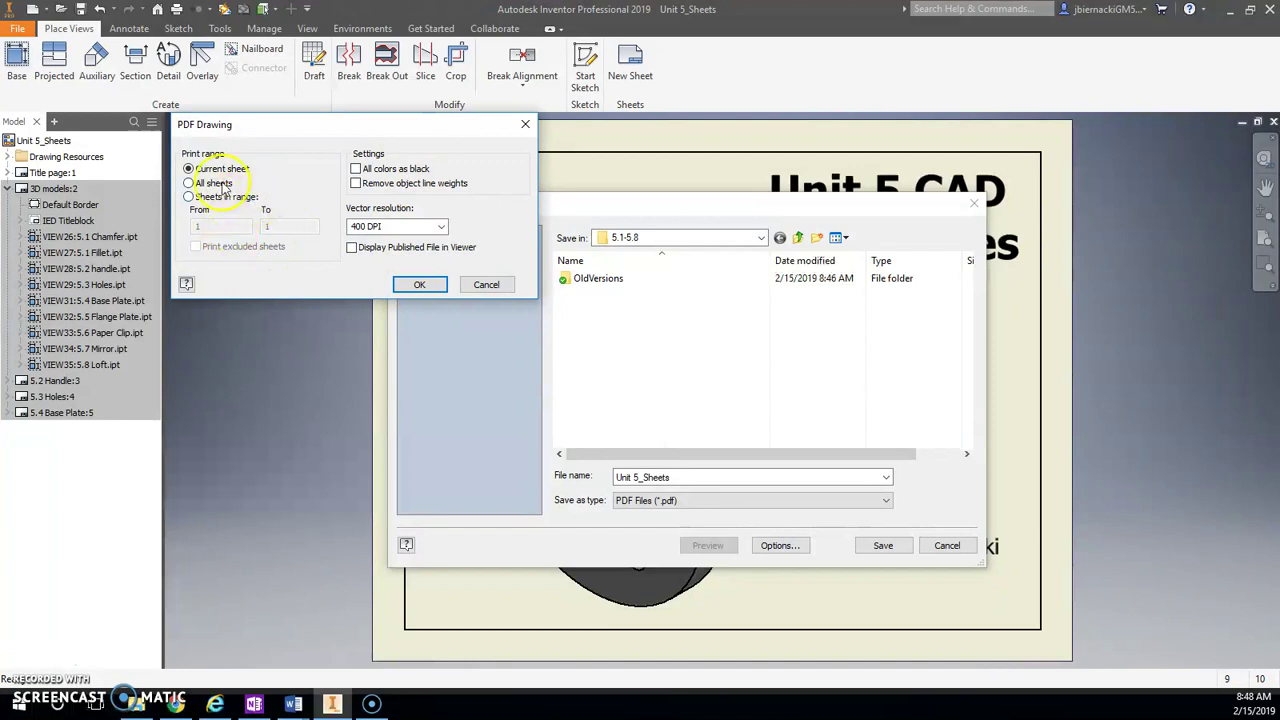
left_click(487, 285)
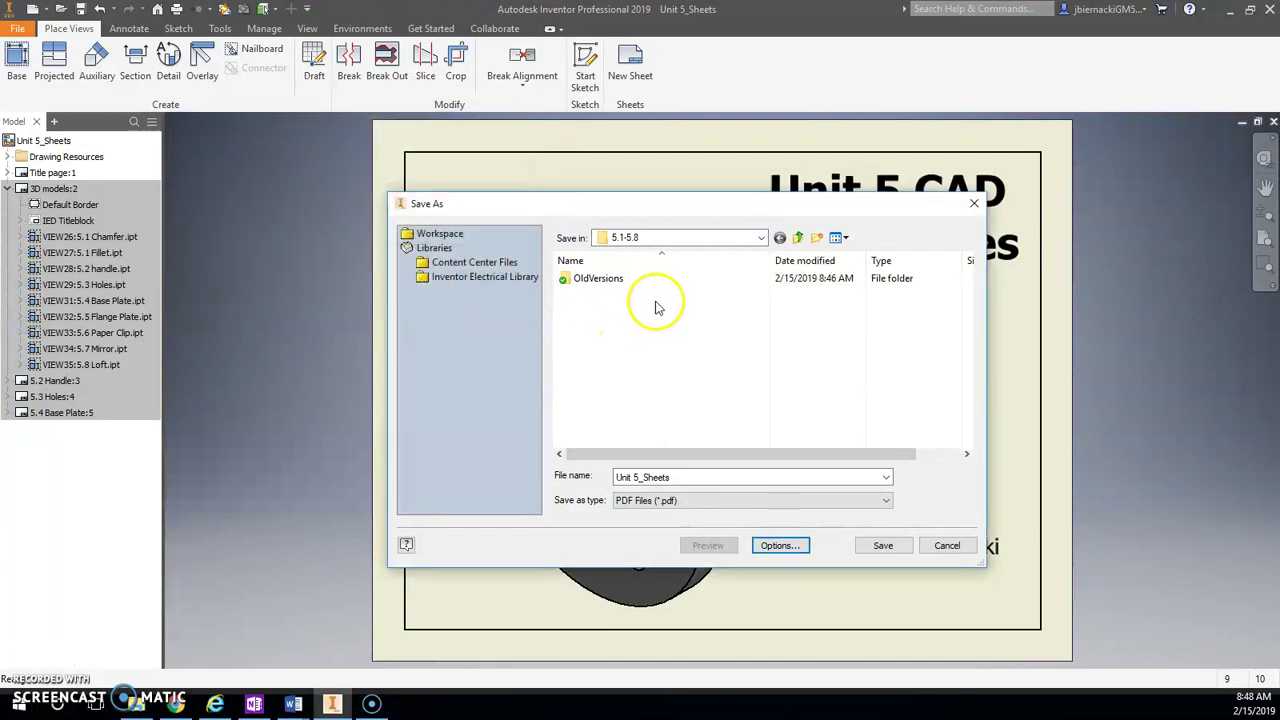
left_click(776, 546)
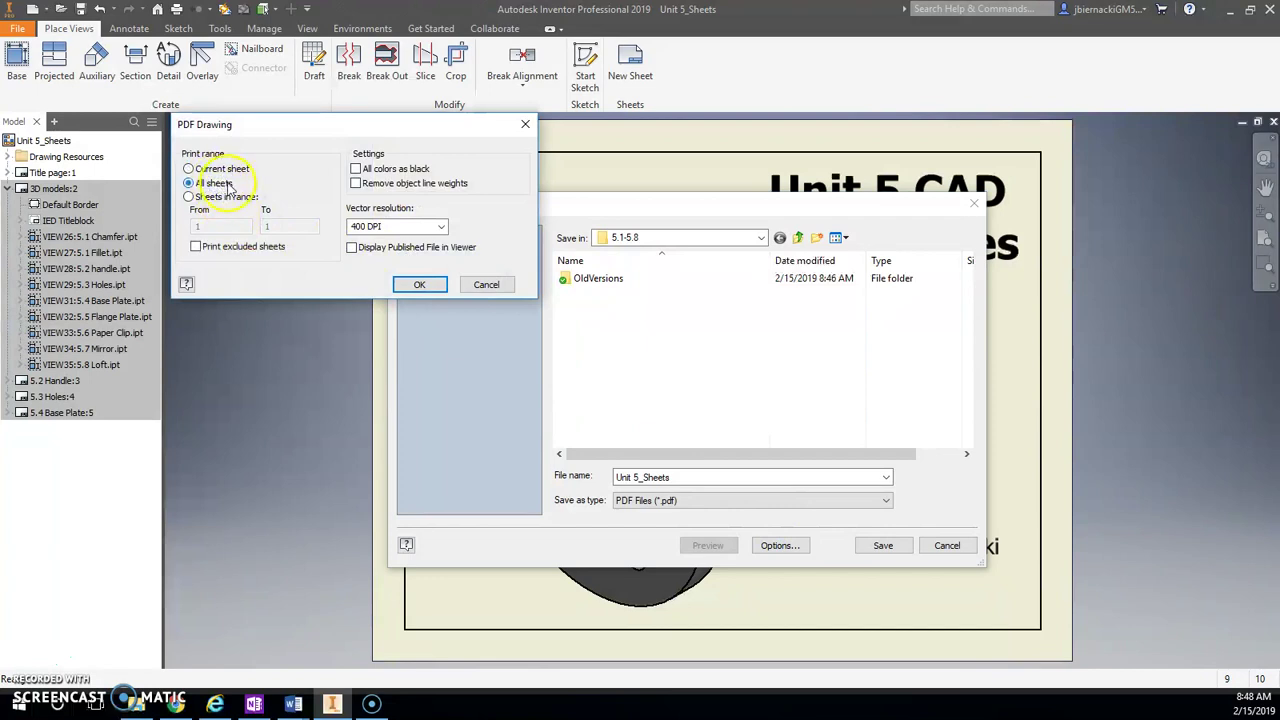
left_click(420, 285)
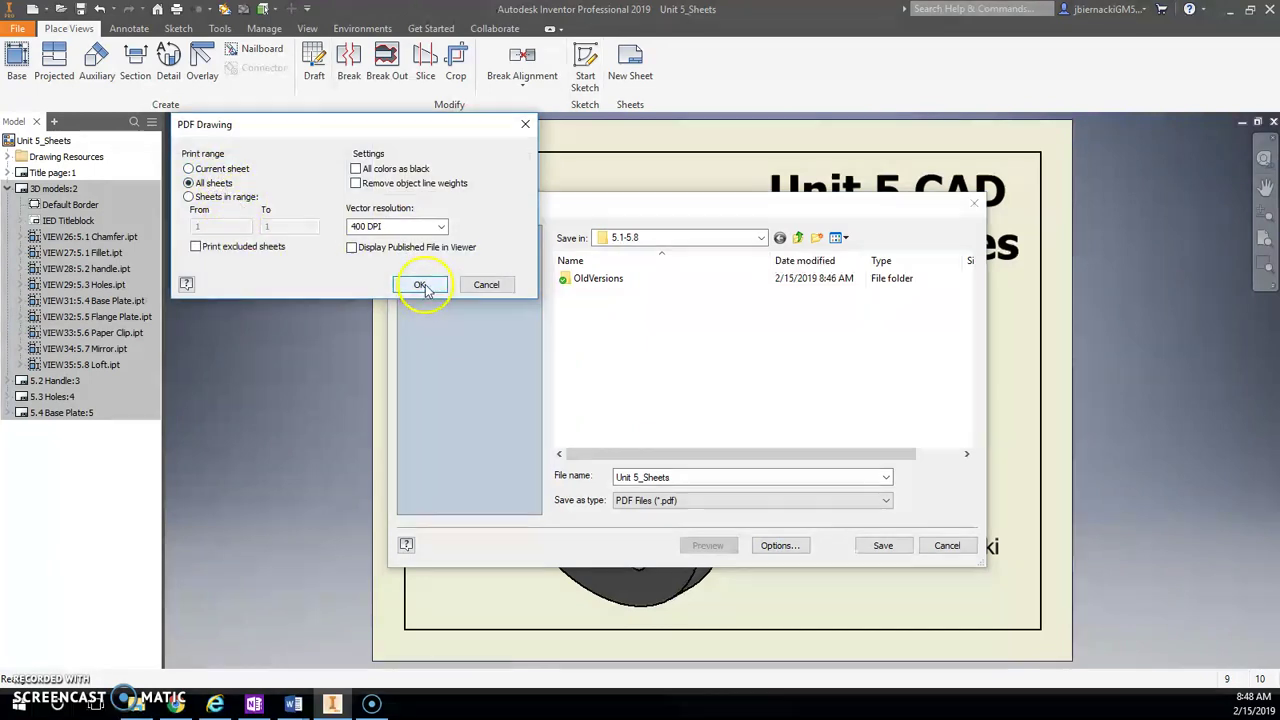
left_click(884, 546)
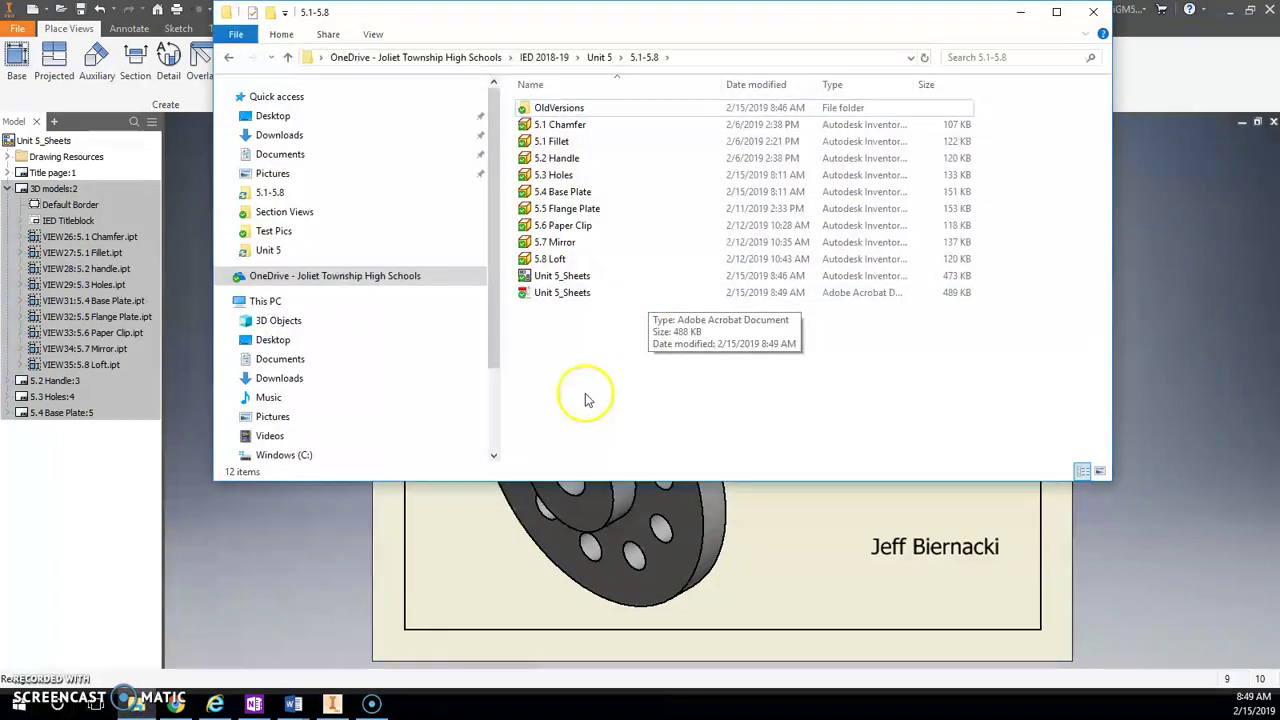
Step: Open the Unit 5_Sheets PDF from the 5.1-5.8 folder
left_click(593, 294)
double_click(593, 293)
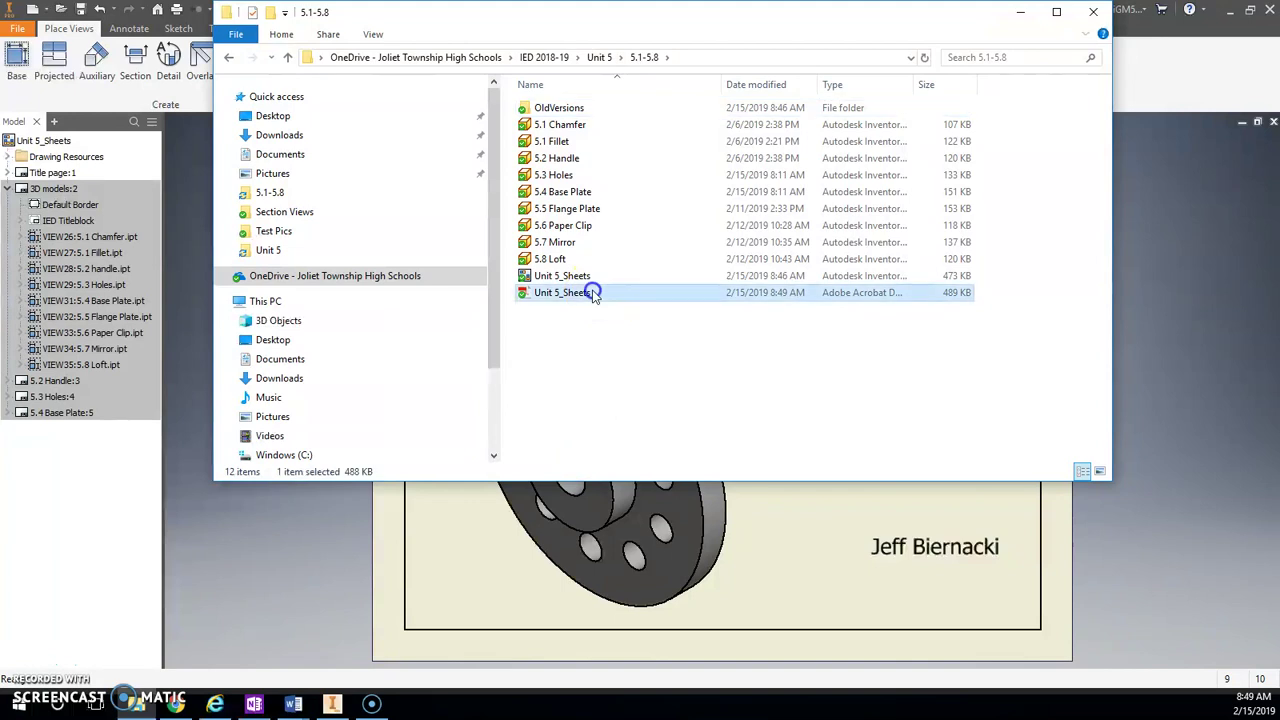
Step: Jump to the last and back to the first of the PDF's five pages to confirm them
left_click(624, 316)
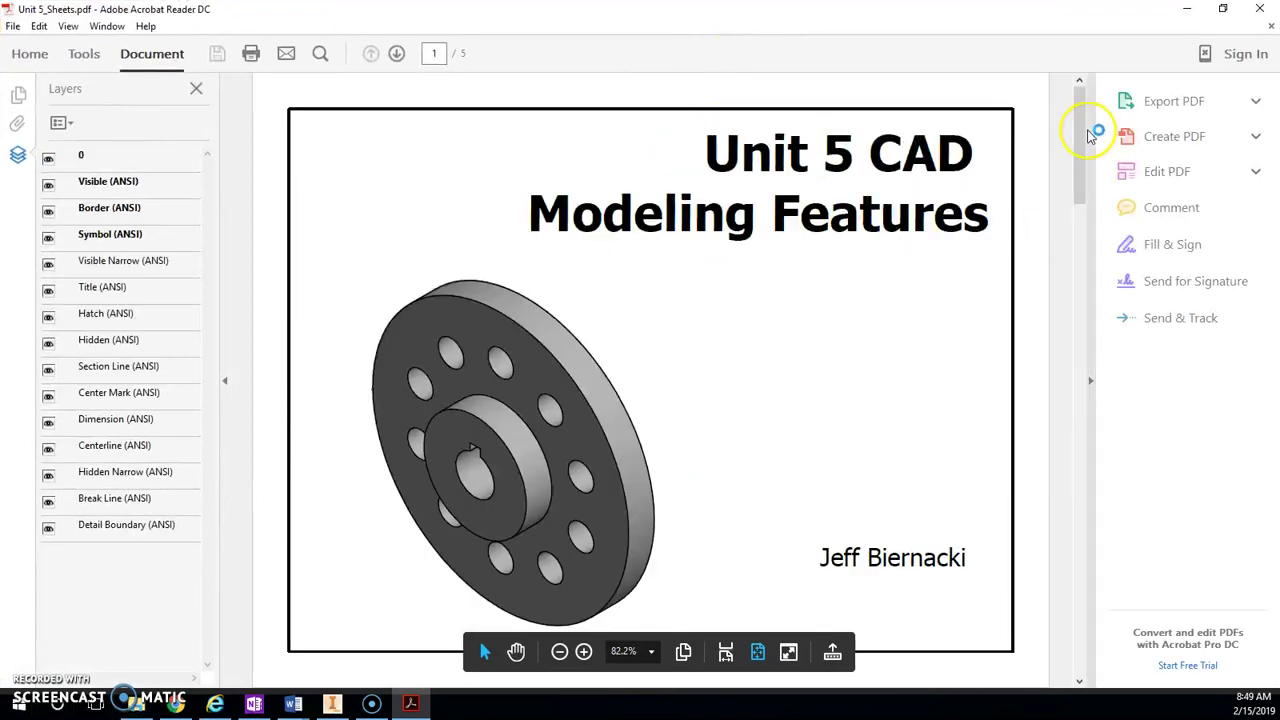
mouse_move(1081, 125)
left_mouse_down()
mouse_move(1093, 470)
mouse_move(1084, 128)
left_mouse_up()
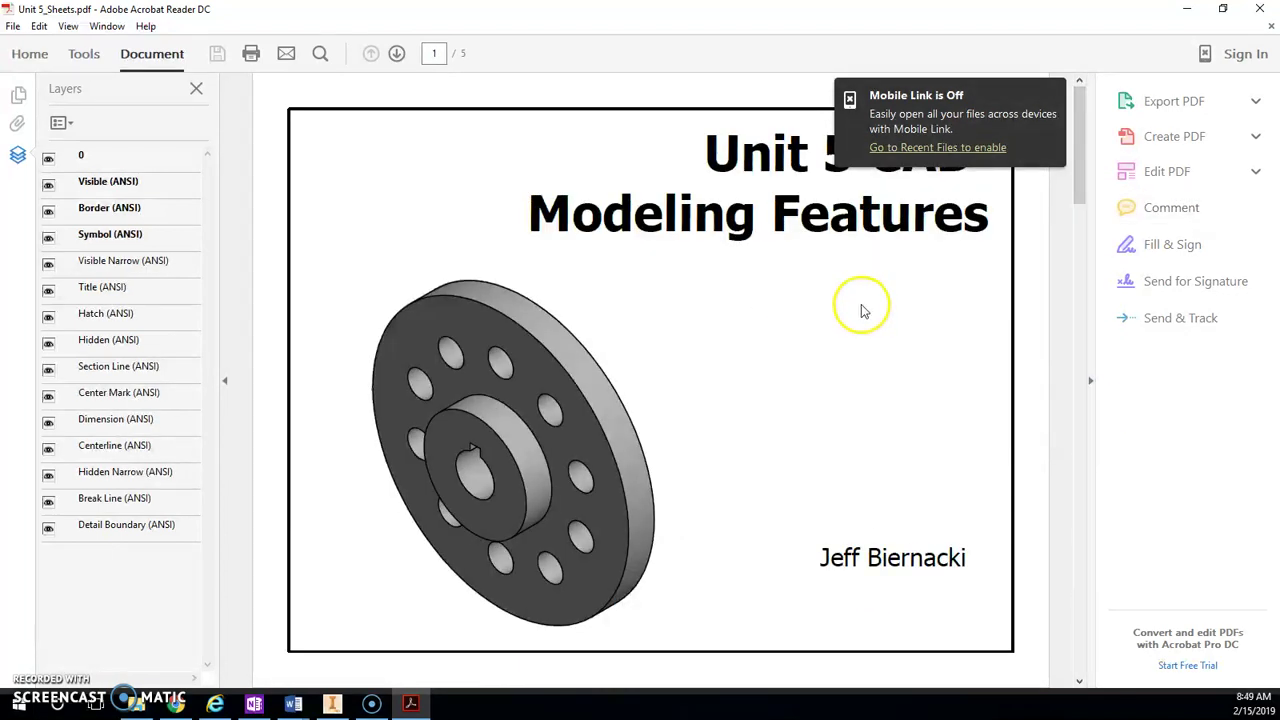
key("End")
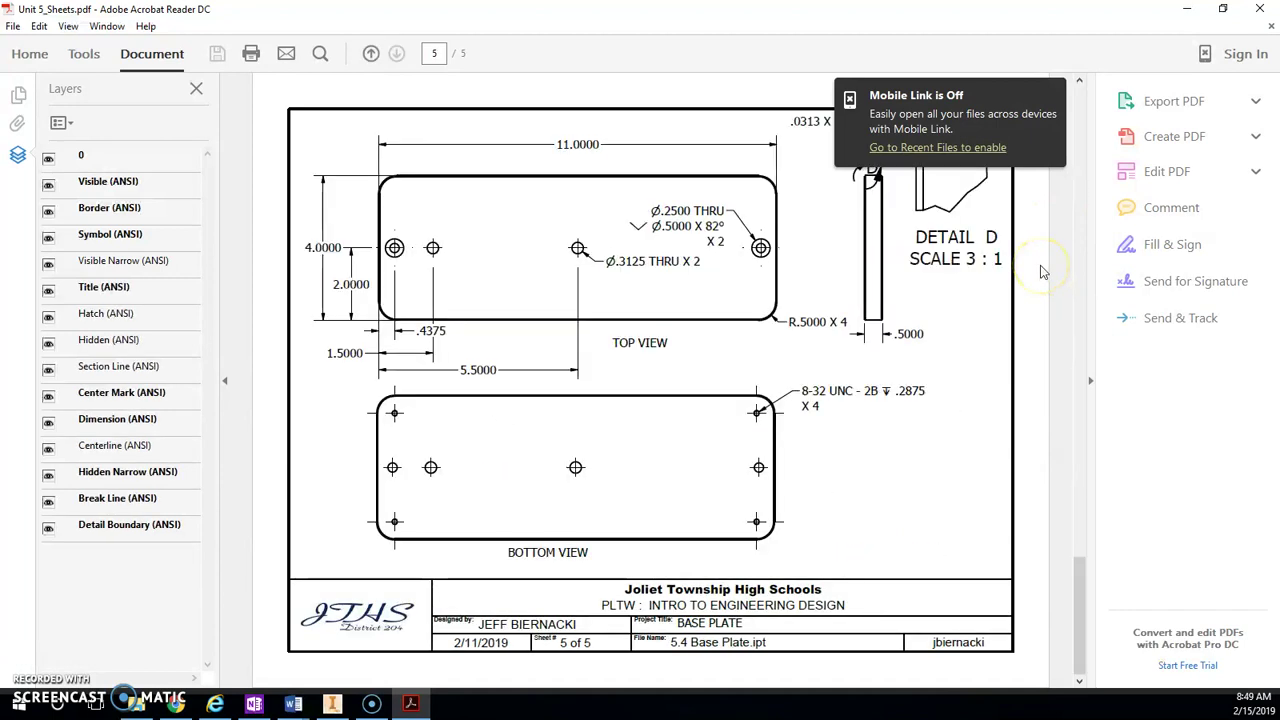
key("Home")
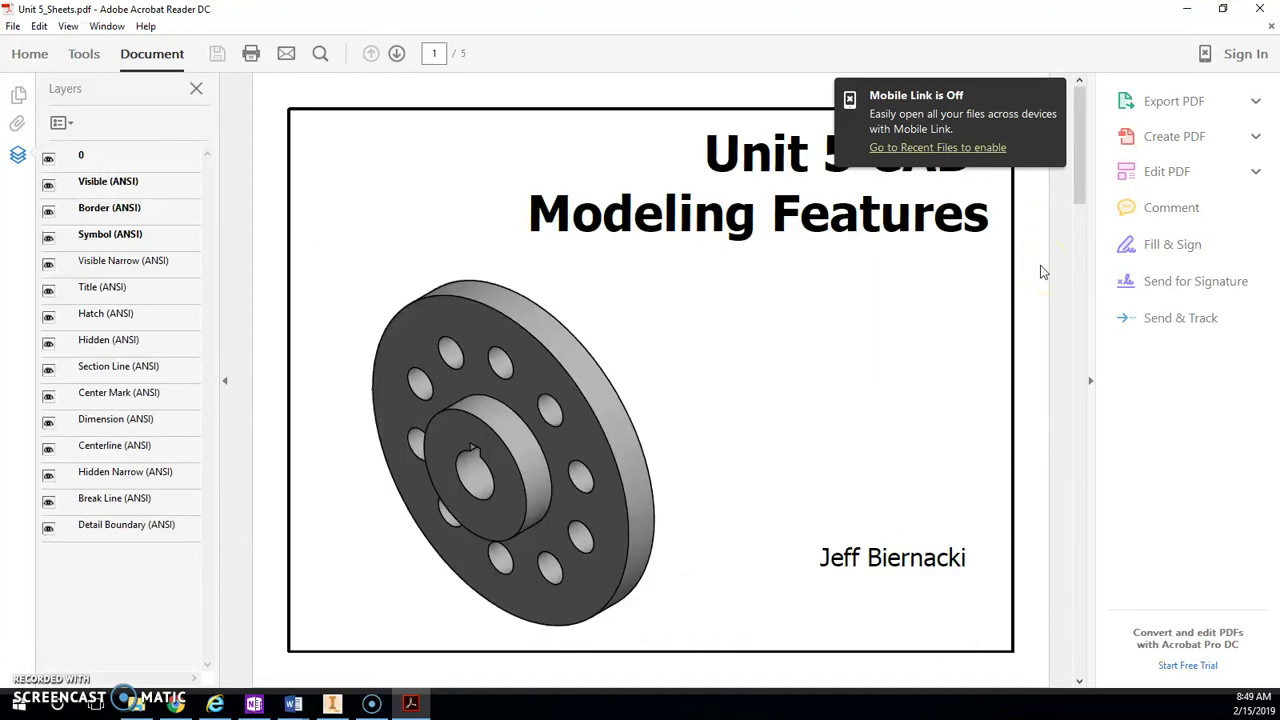
left_click(13, 27)
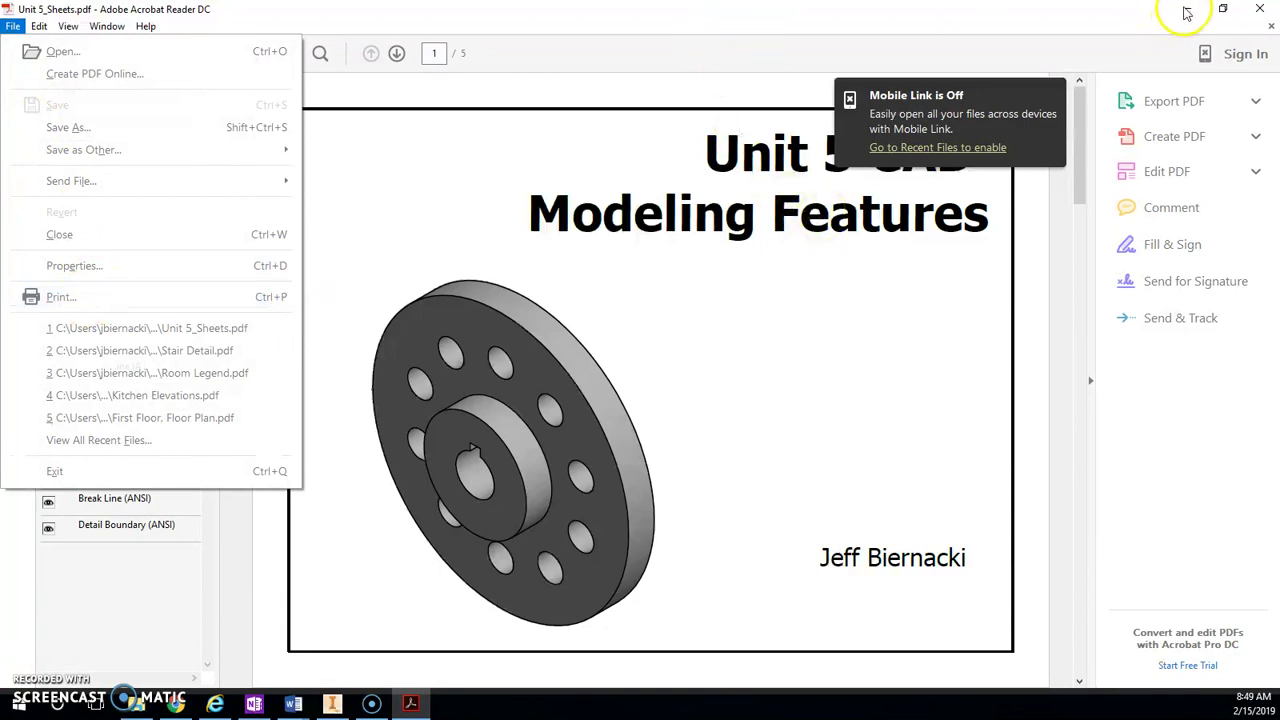
left_click(1130, 10)
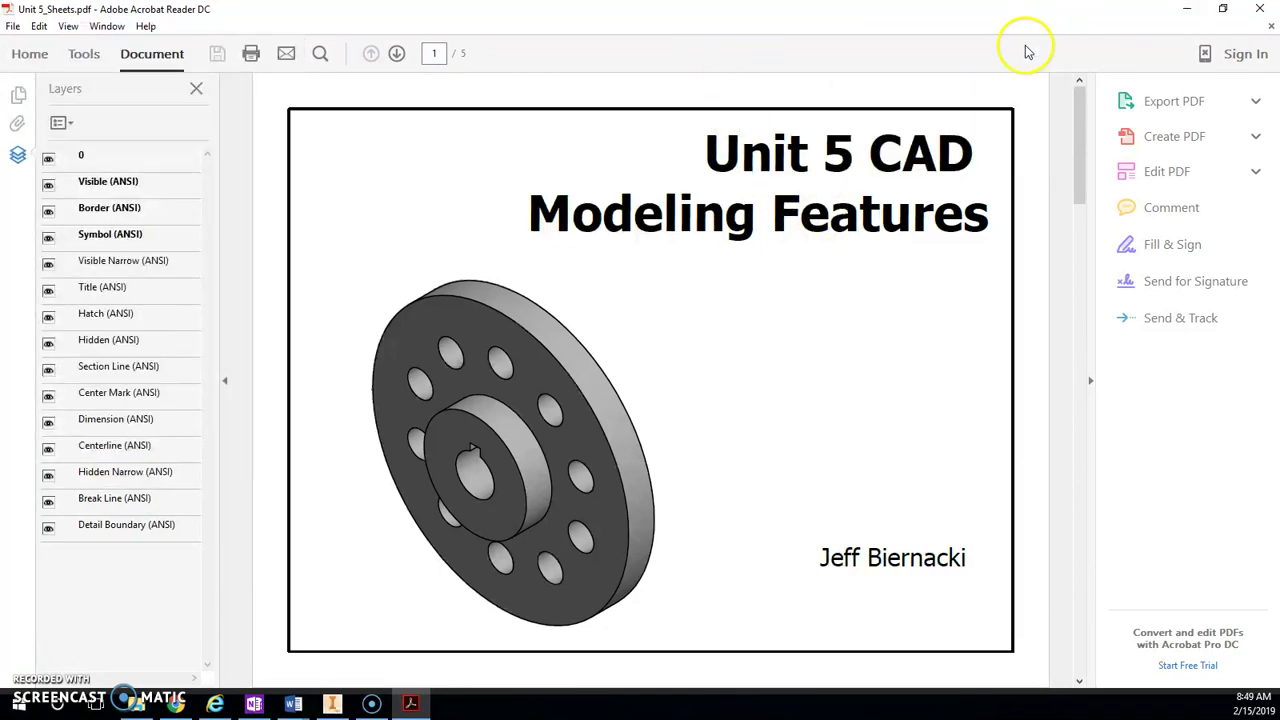